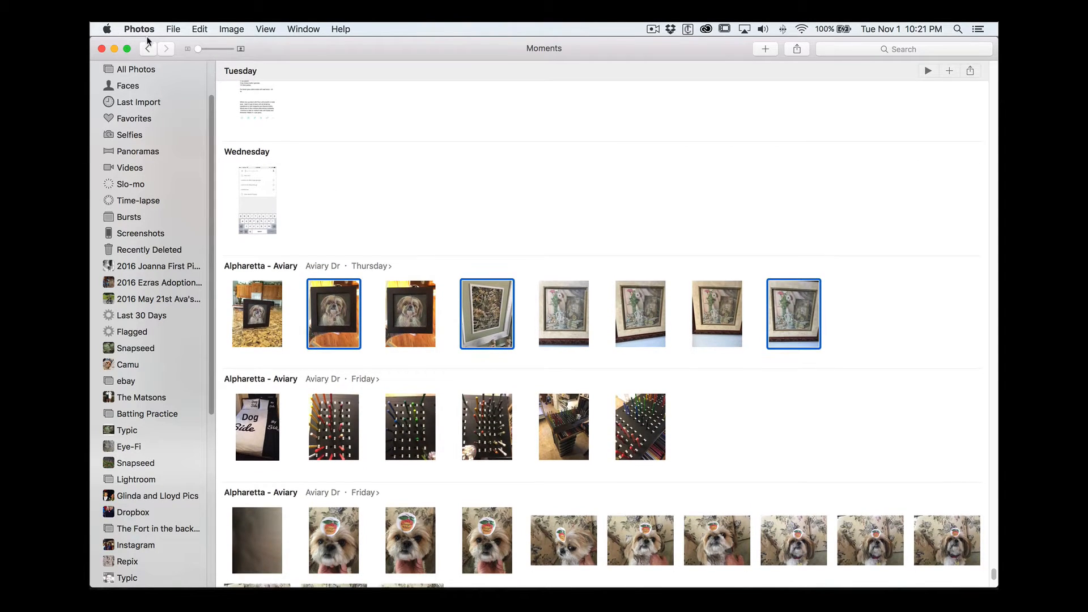
Step: Add the fifth photo of the Thursday group, the framed flower still life, to the selected photos
click(173, 30)
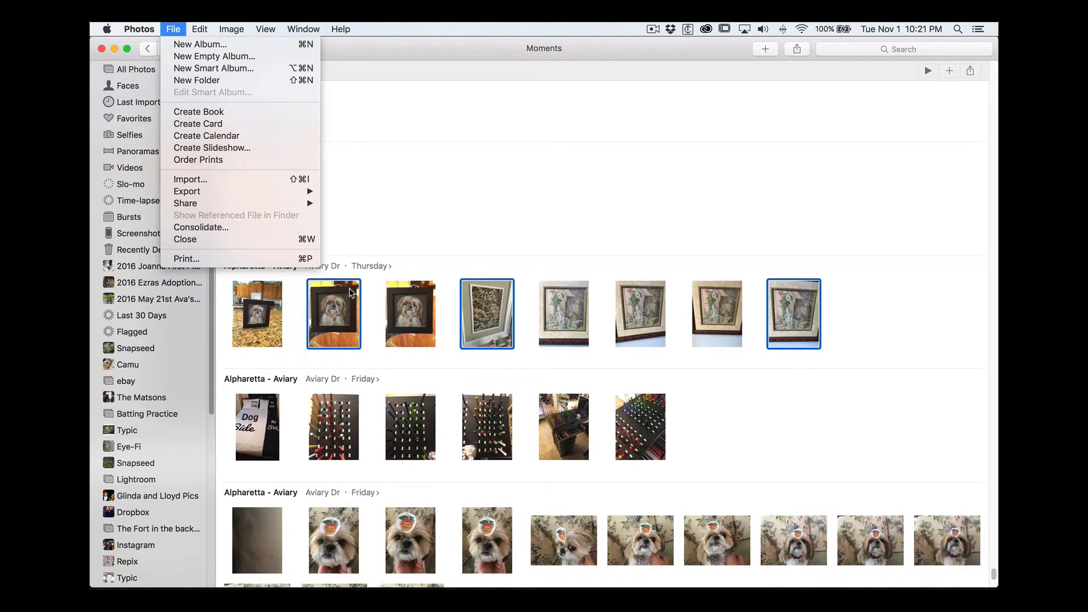
click(559, 301)
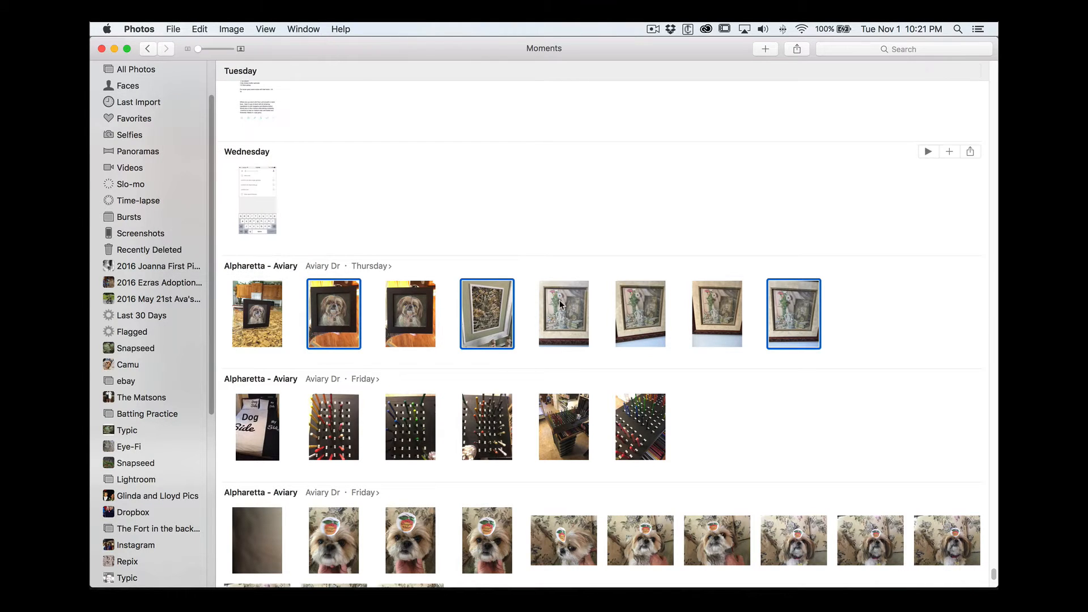
super+click(560, 300)
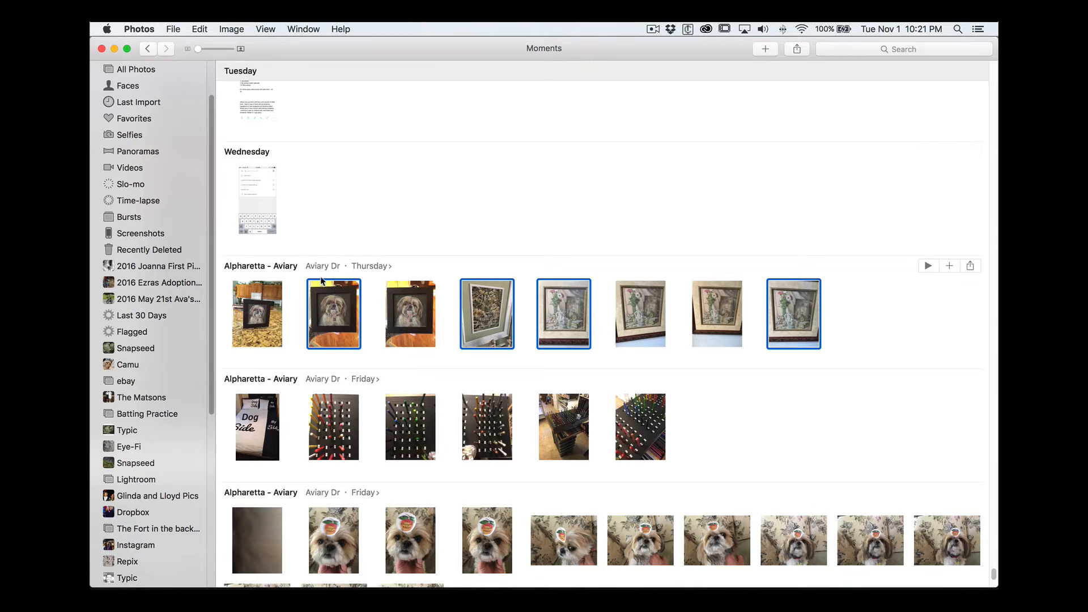
Step: Start an unmodified original export of the four selected photos, using their file names and no subfolder format
click(167, 29)
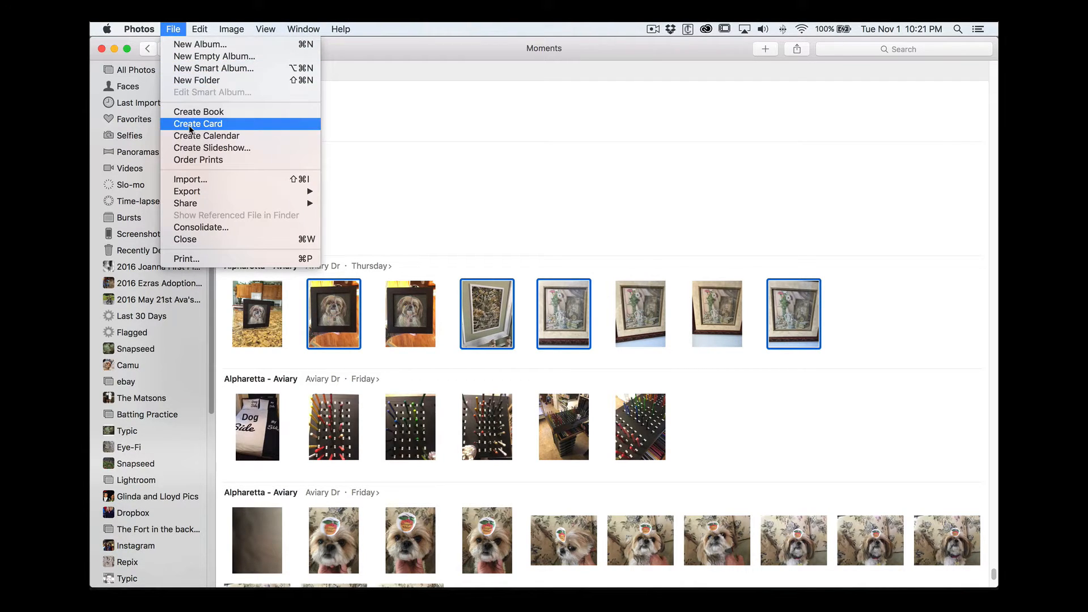
mouse_move(194, 194)
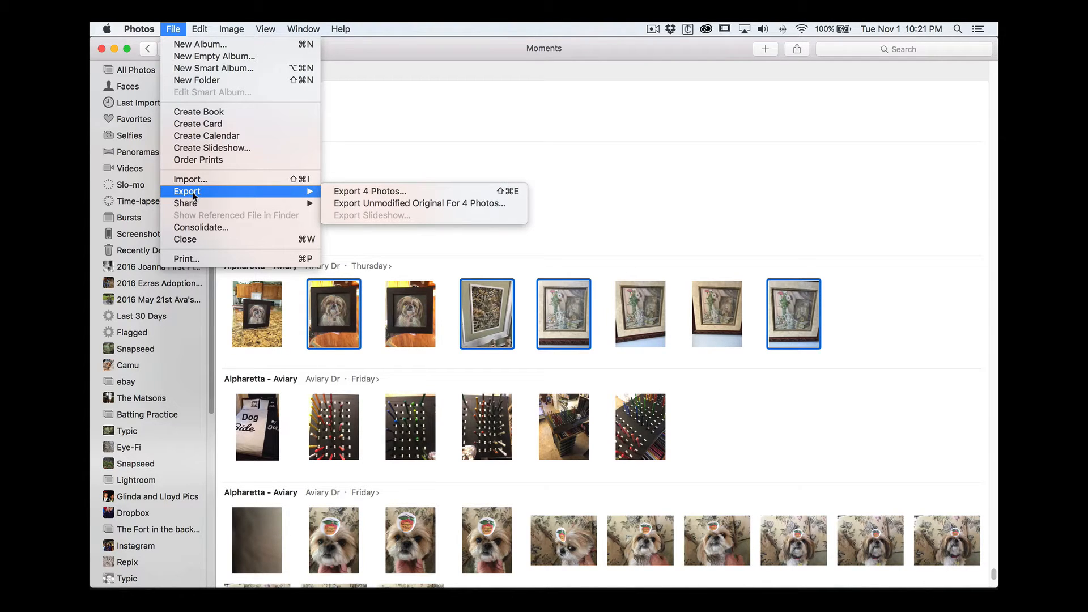
click(356, 202)
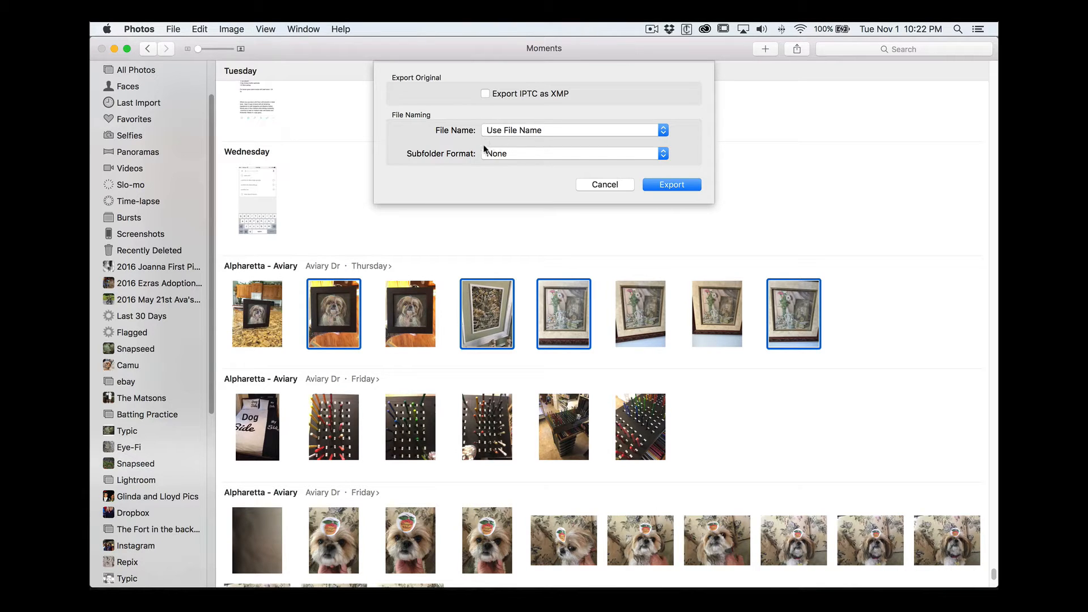
click(651, 182)
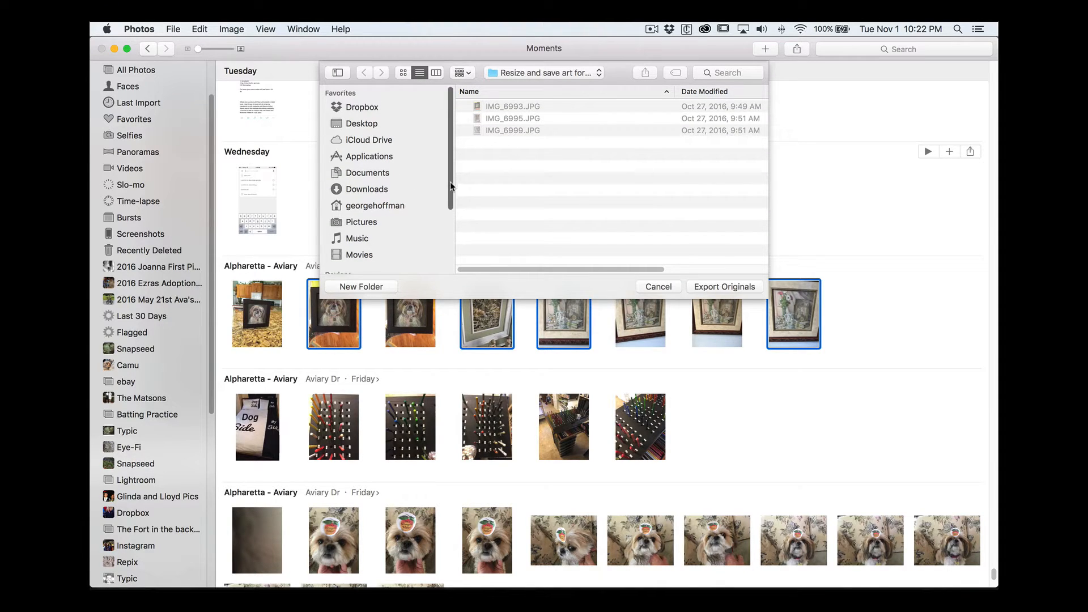
Step: Export the originals into the "Resize and save art for submission video" folder under Screenflow Tutorials on the 4TB Seagate drive
drag(450, 181, 450, 245)
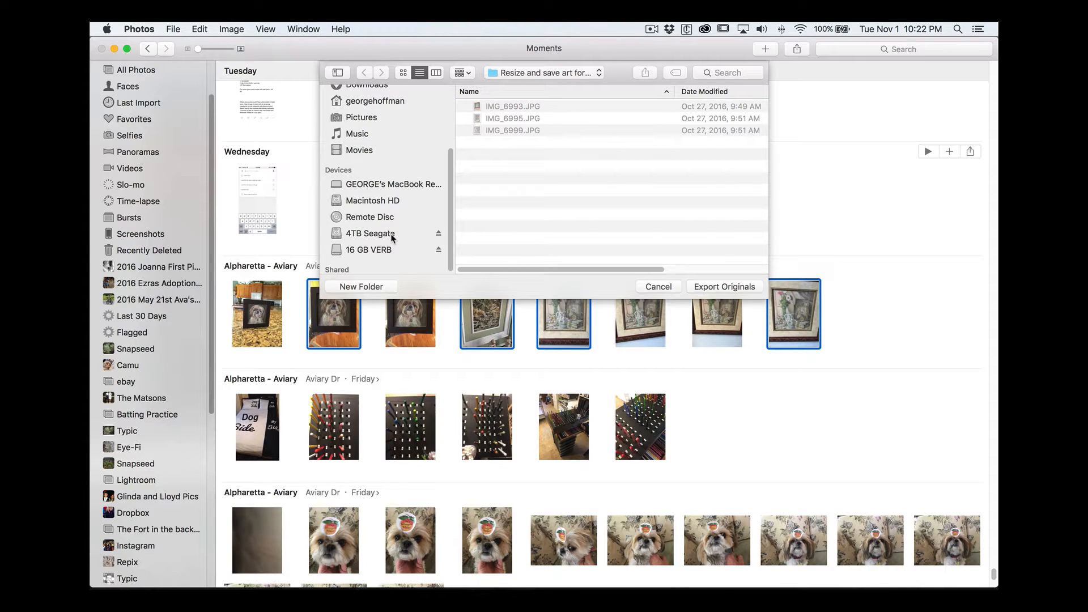
click(391, 235)
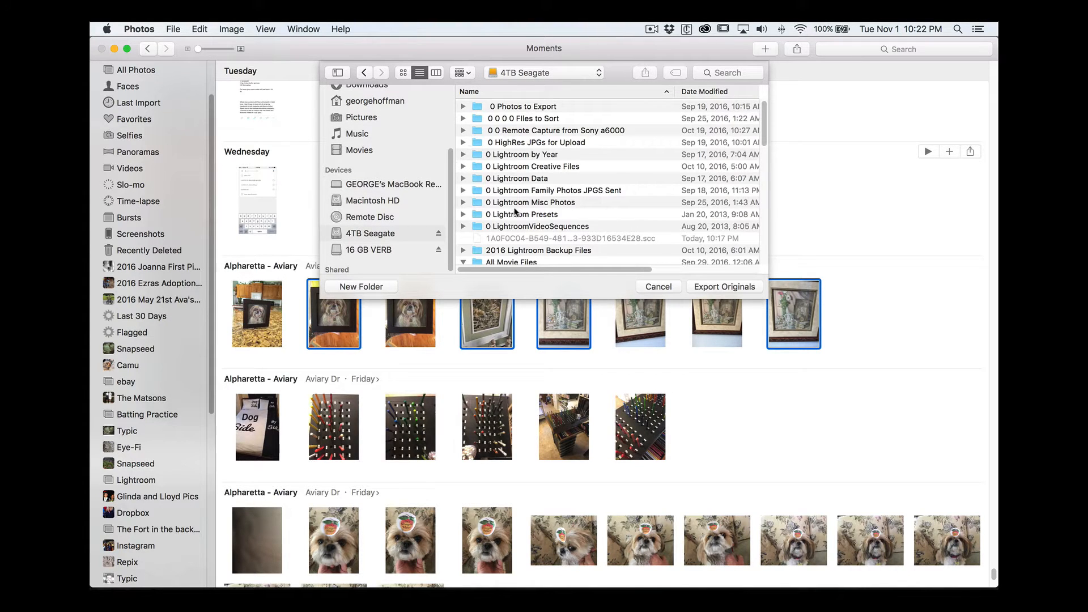
scroll(514, 212, down, 5)
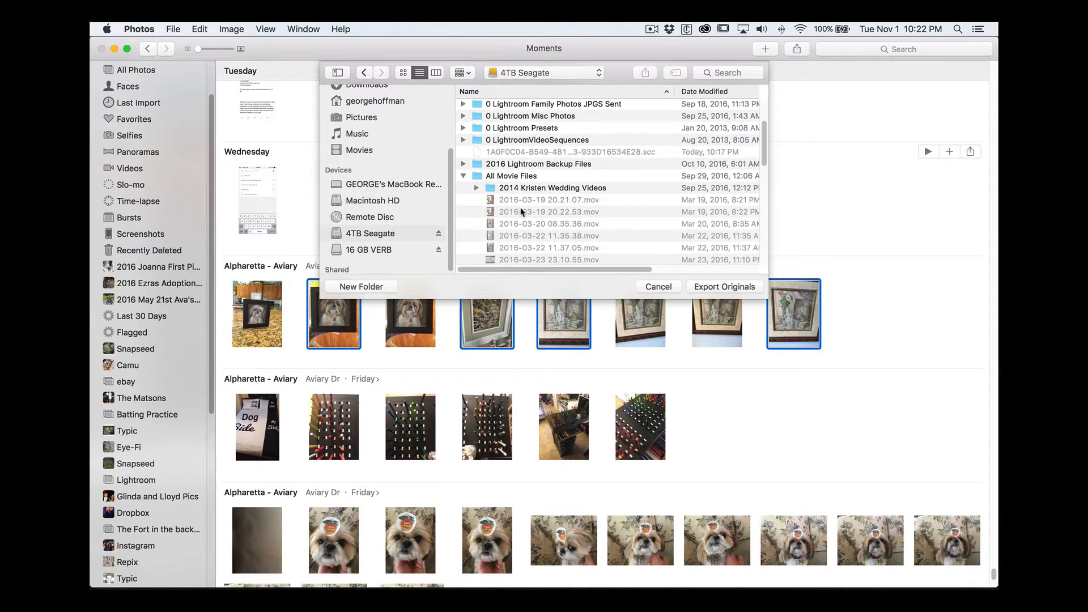
scroll(521, 212, down, 10)
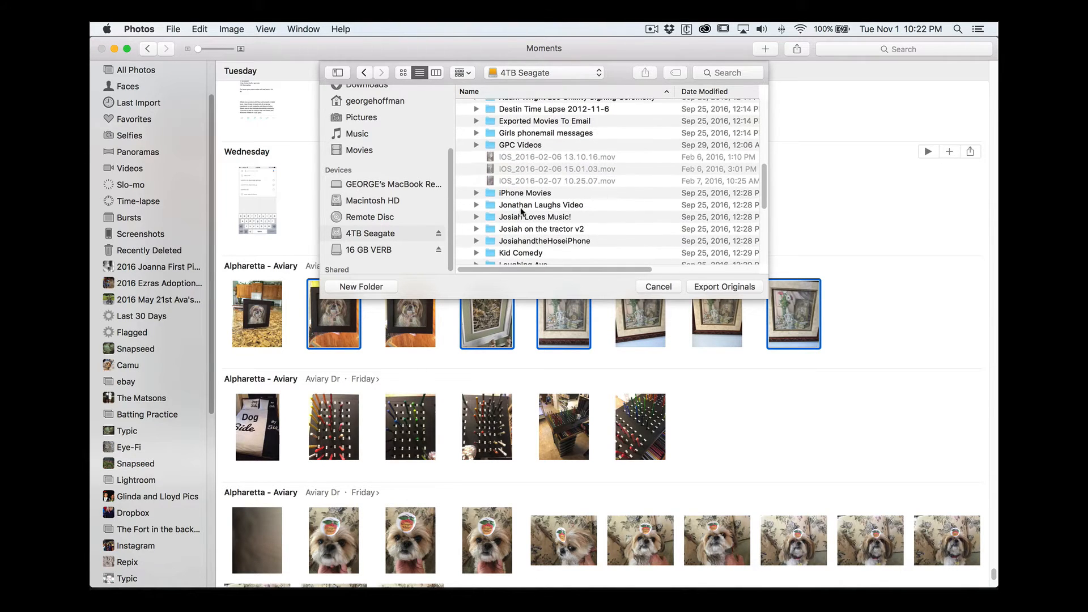
scroll(521, 211, down, 10)
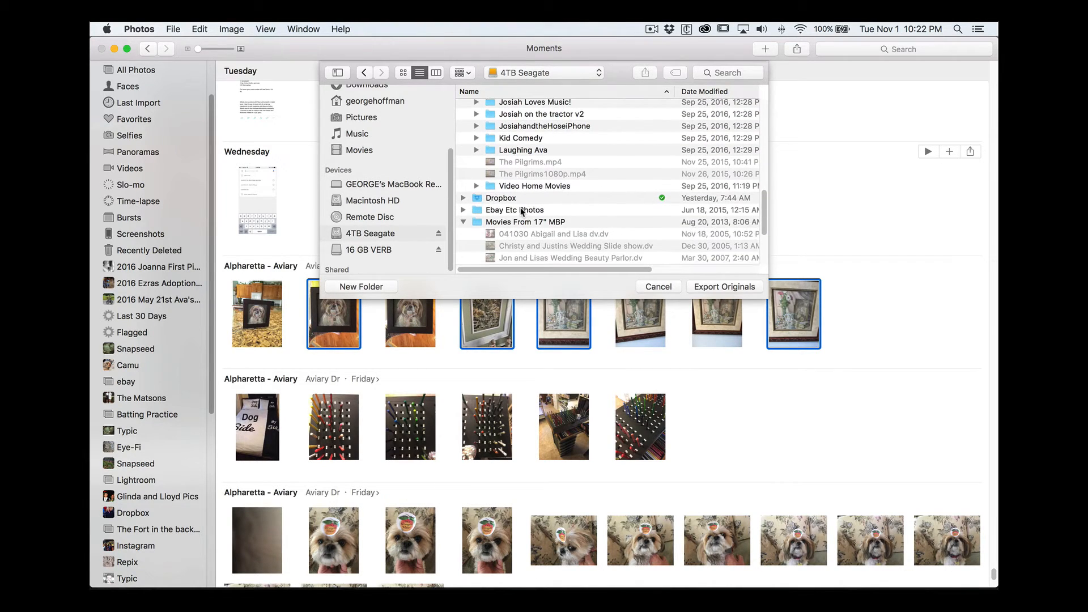
scroll(521, 212, down, 8)
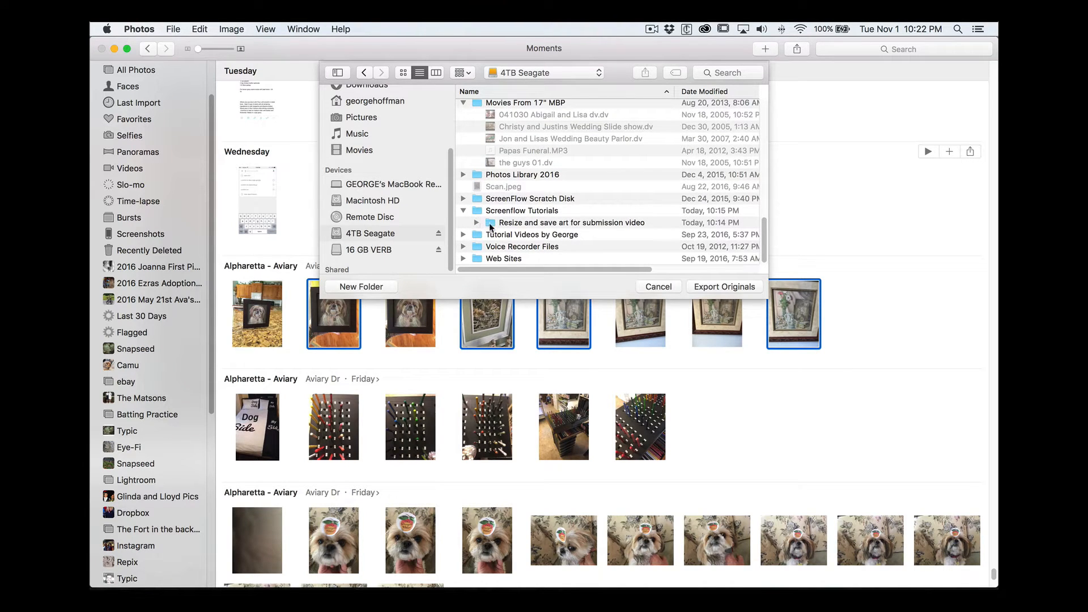
click(491, 228)
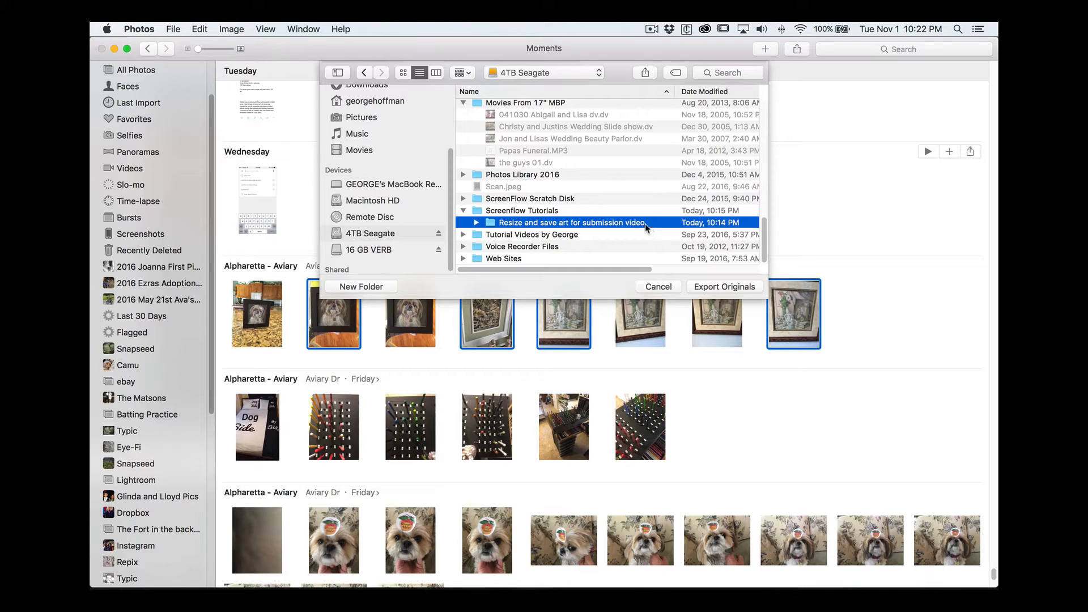
click(723, 288)
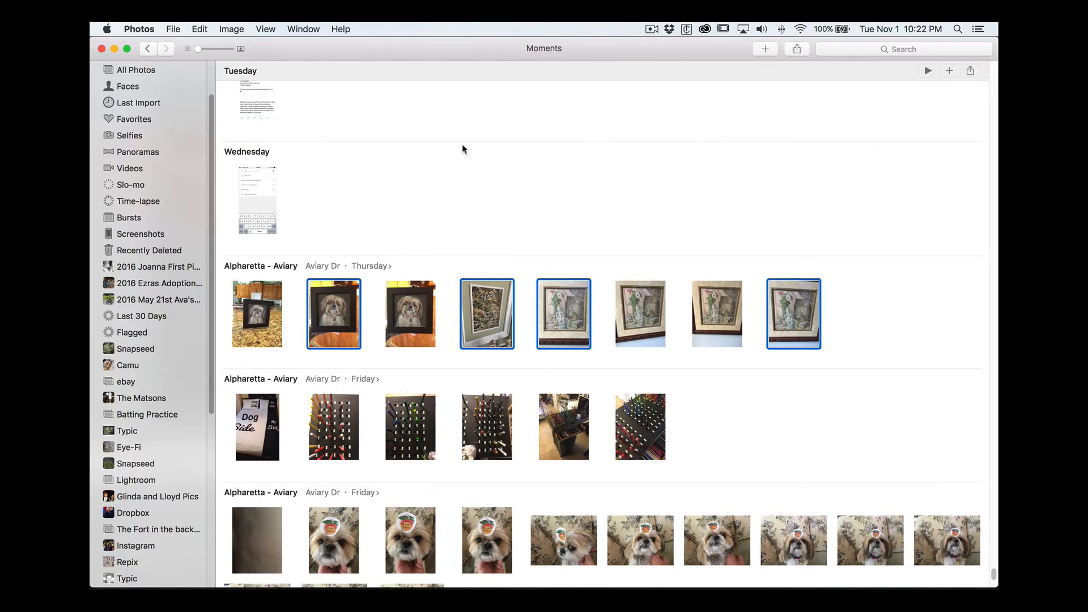
Step: Quit Photos and switch to Photoshop
click(144, 31)
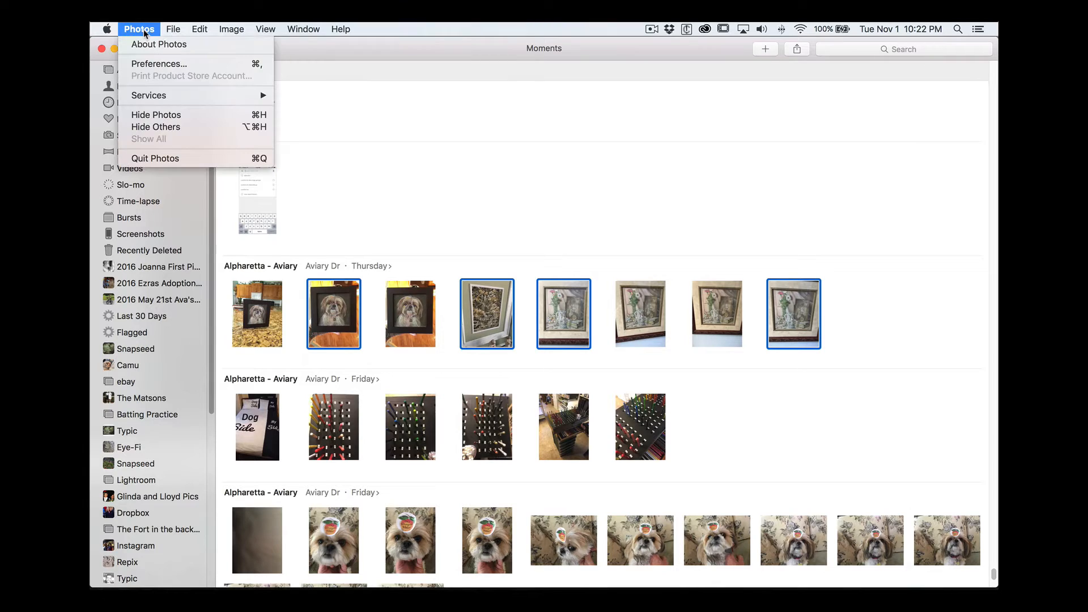
click(145, 160)
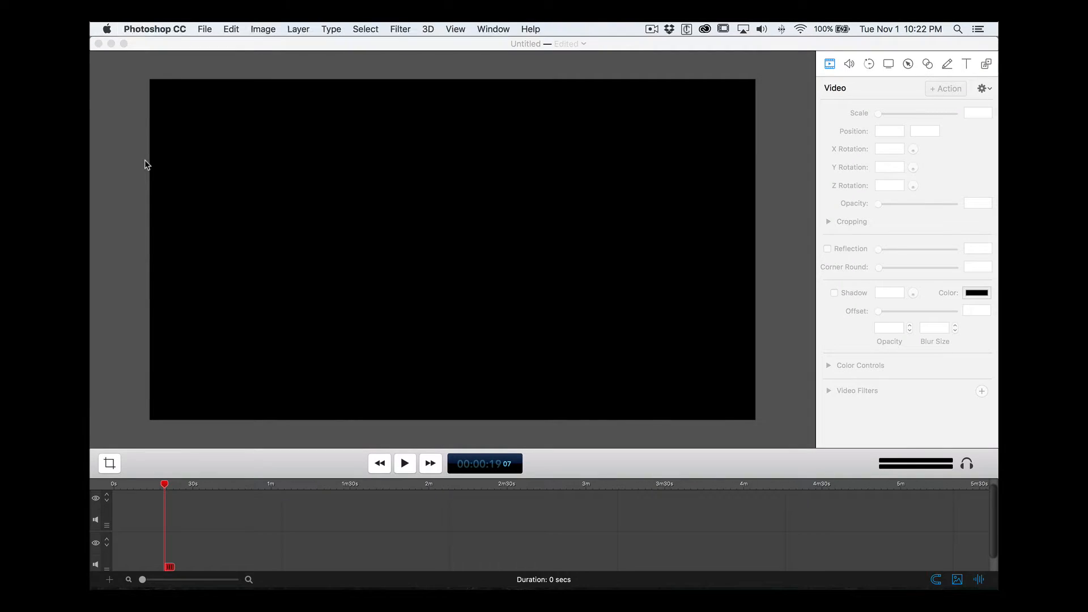
click(127, 111)
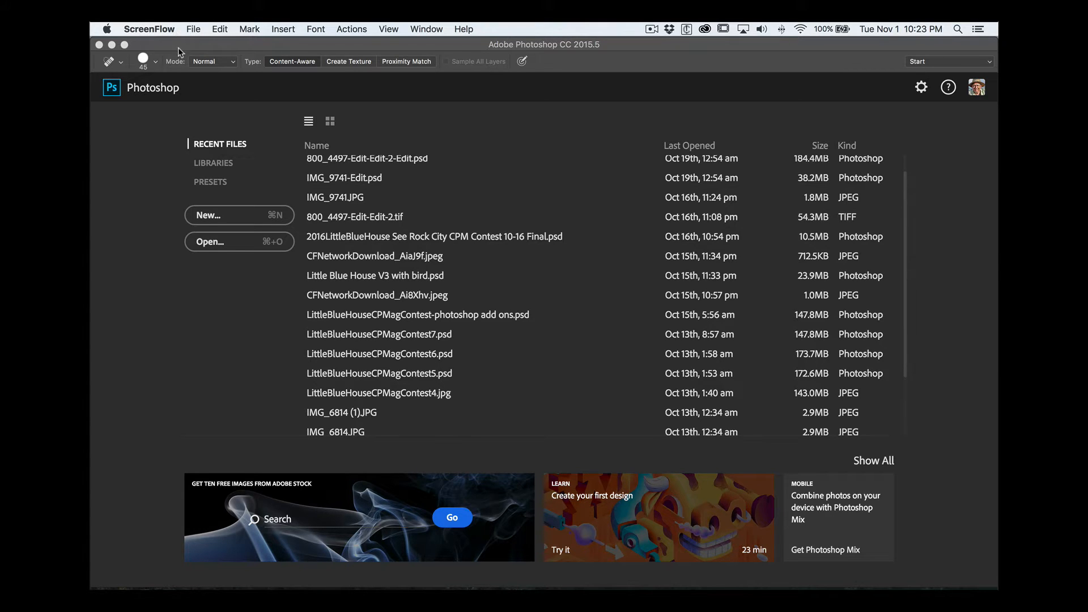
click(181, 48)
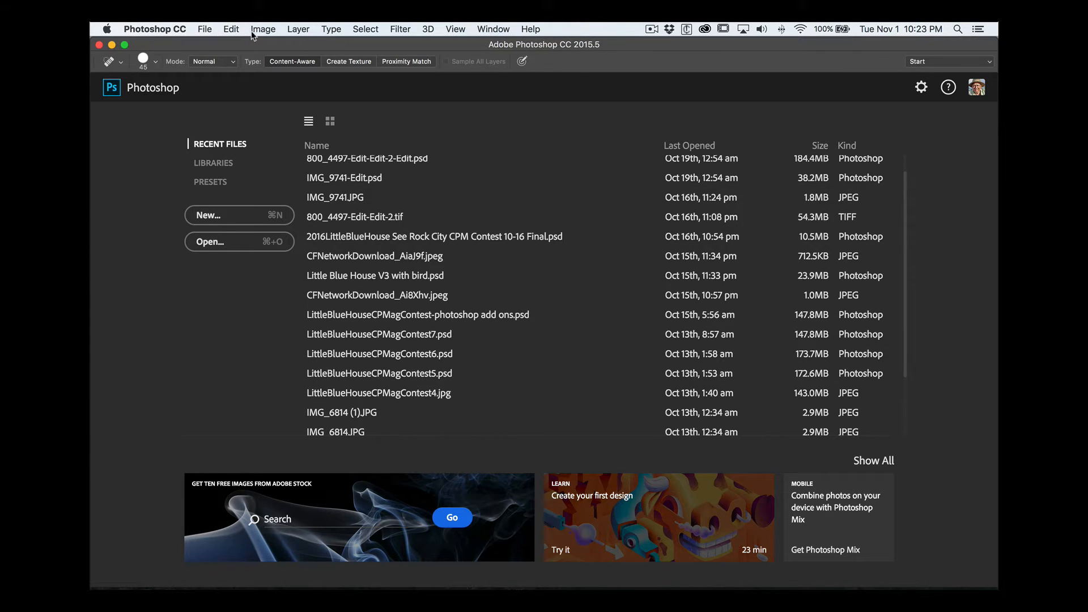
Step: Open IMG_6993.JPG, IMG_6995.JPG, IMG_6996.JPG and IMG_6999.JPG together from the "Resize and save art for submission video" folder on the 4TB Seagate drive
click(203, 32)
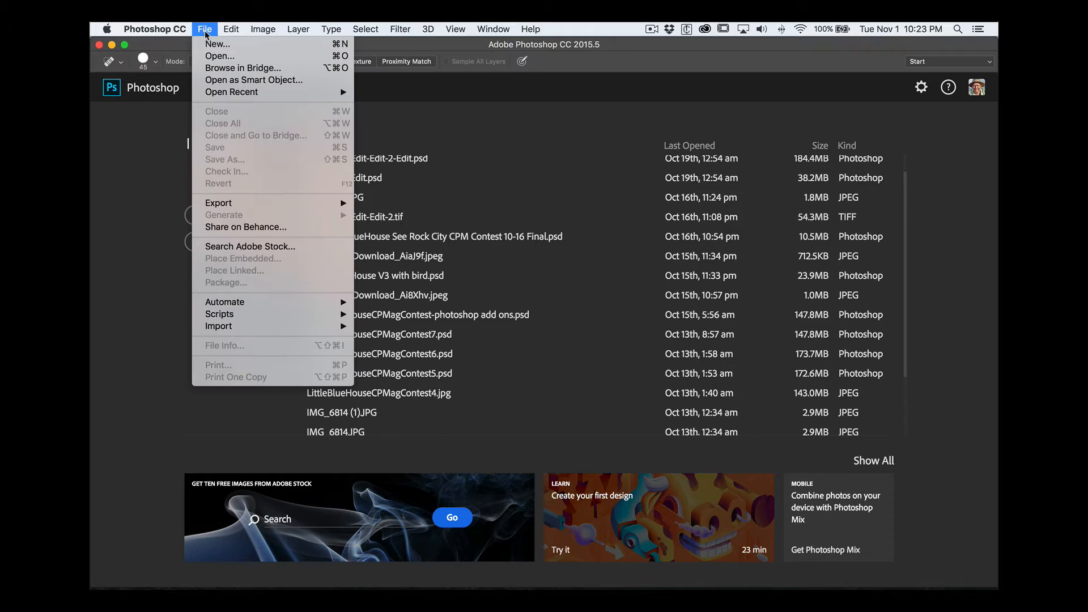
click(210, 59)
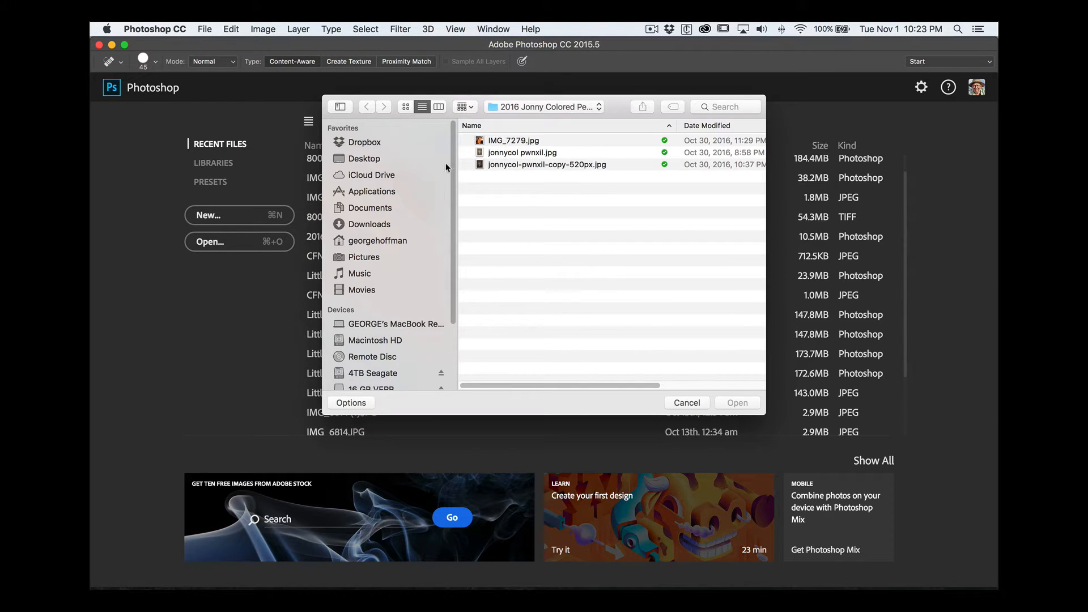
scroll(448, 198, down, 5)
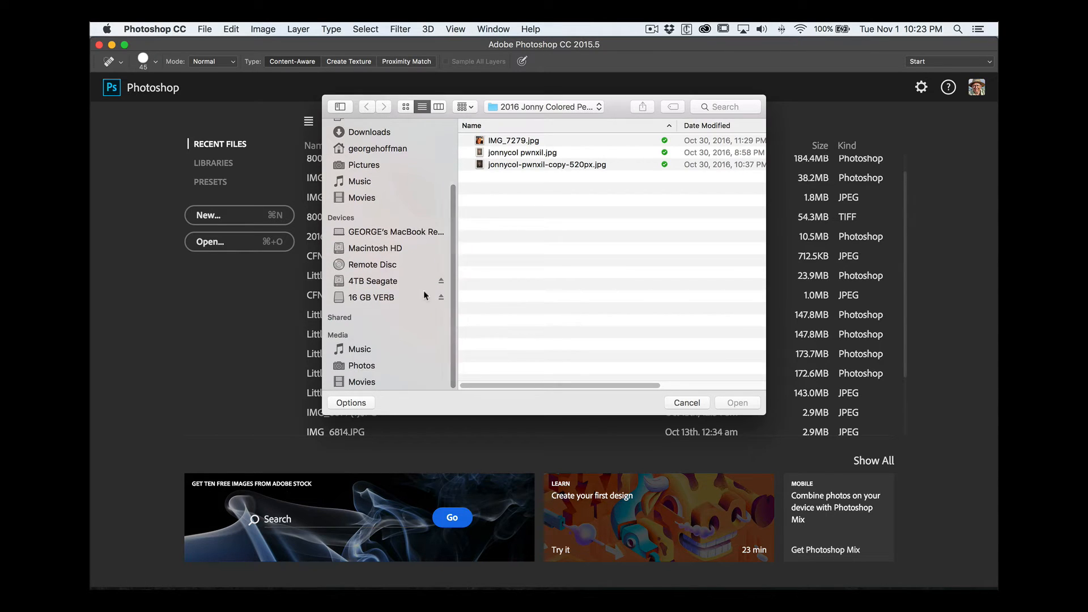
click(389, 282)
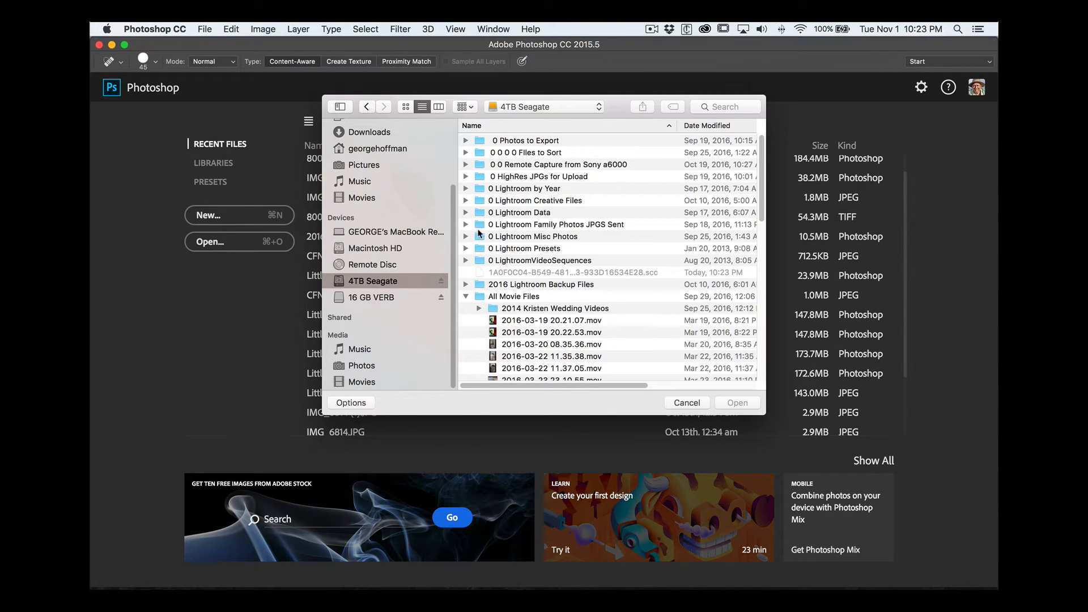
scroll(479, 320, down, 8)
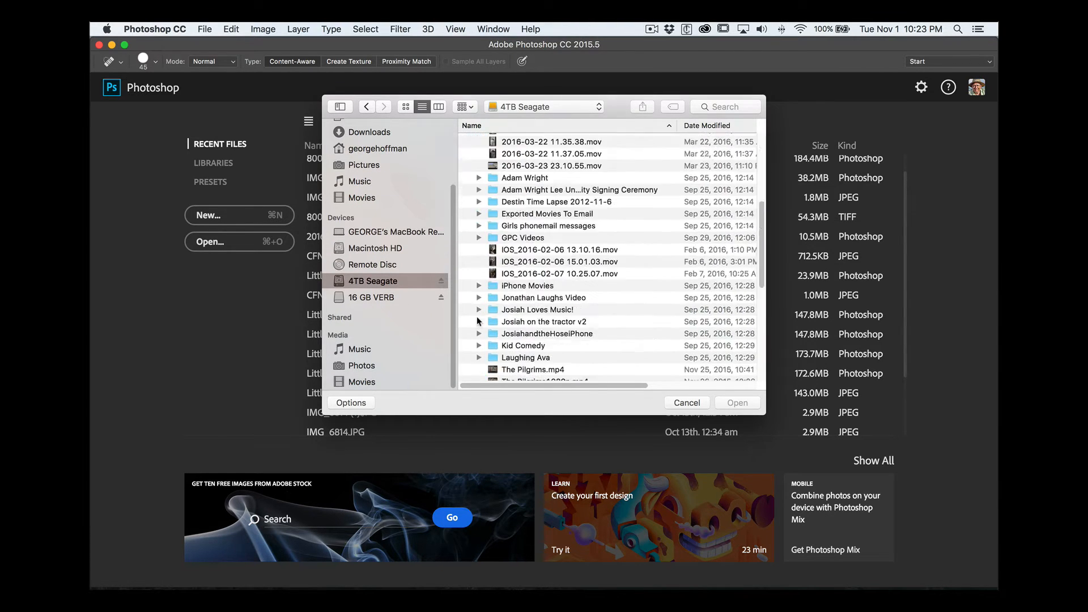
scroll(478, 321, down, 10)
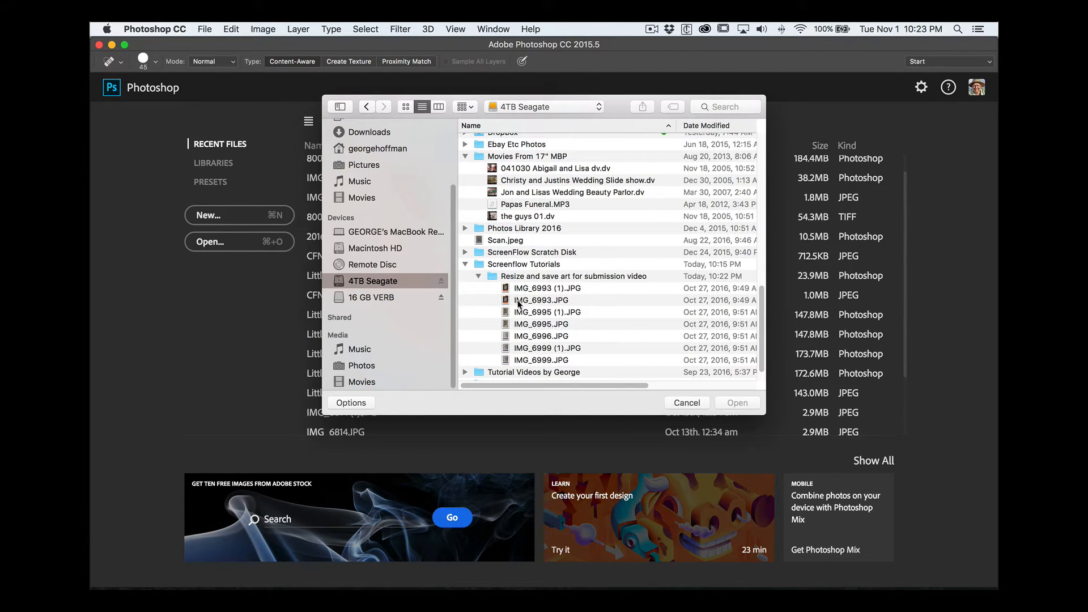
click(507, 300)
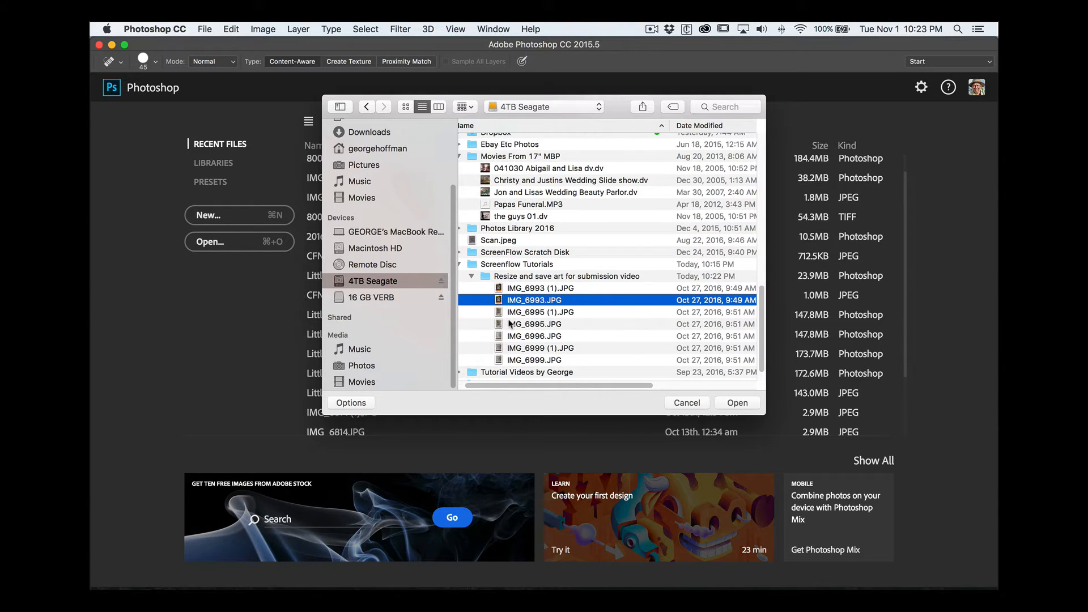
super+click(499, 324)
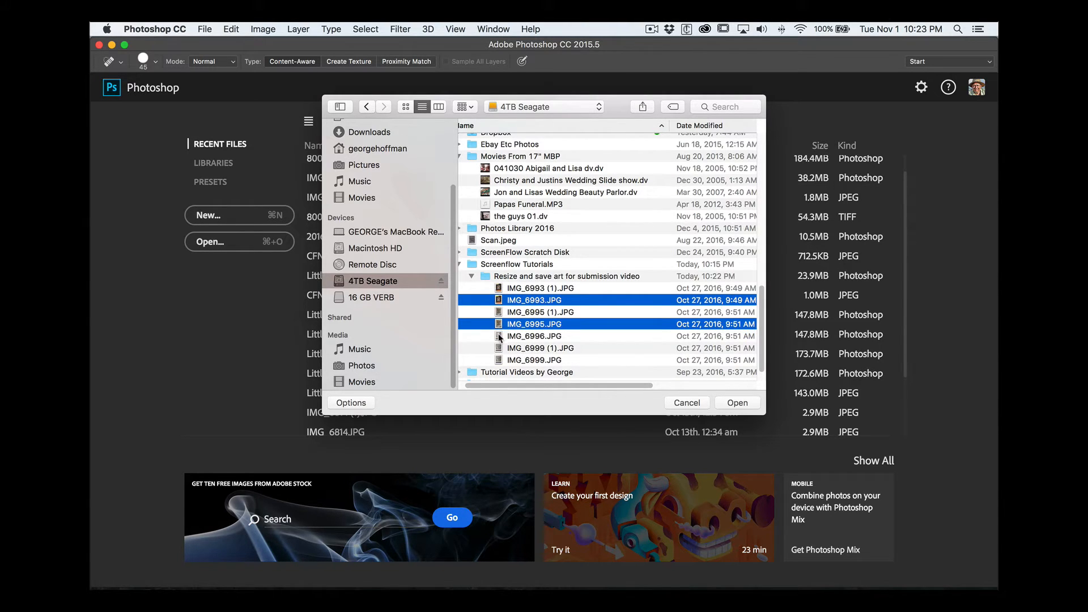
super+click(501, 336)
super+click(502, 360)
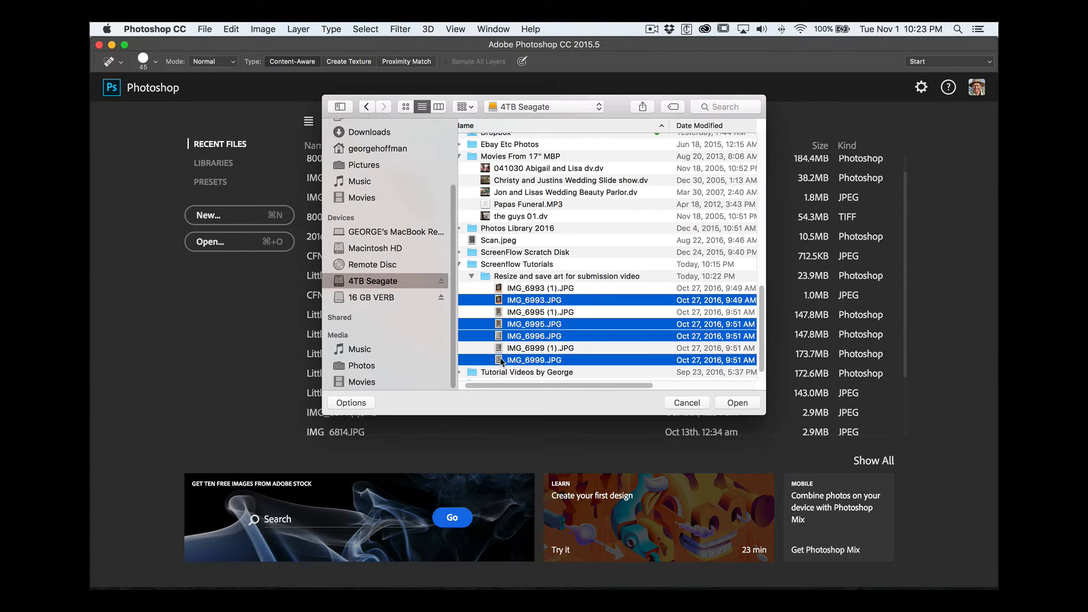
click(734, 401)
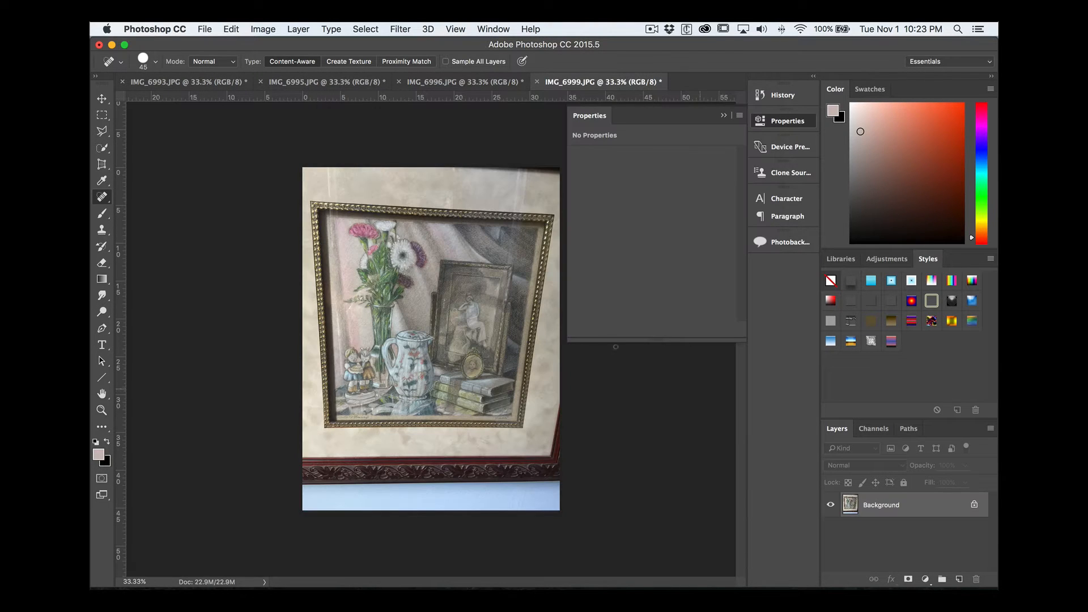
Step: Collapse the open properties and draw a Perspective Crop area around the gold-framed drawing in IMG_6999.JPG
click(723, 116)
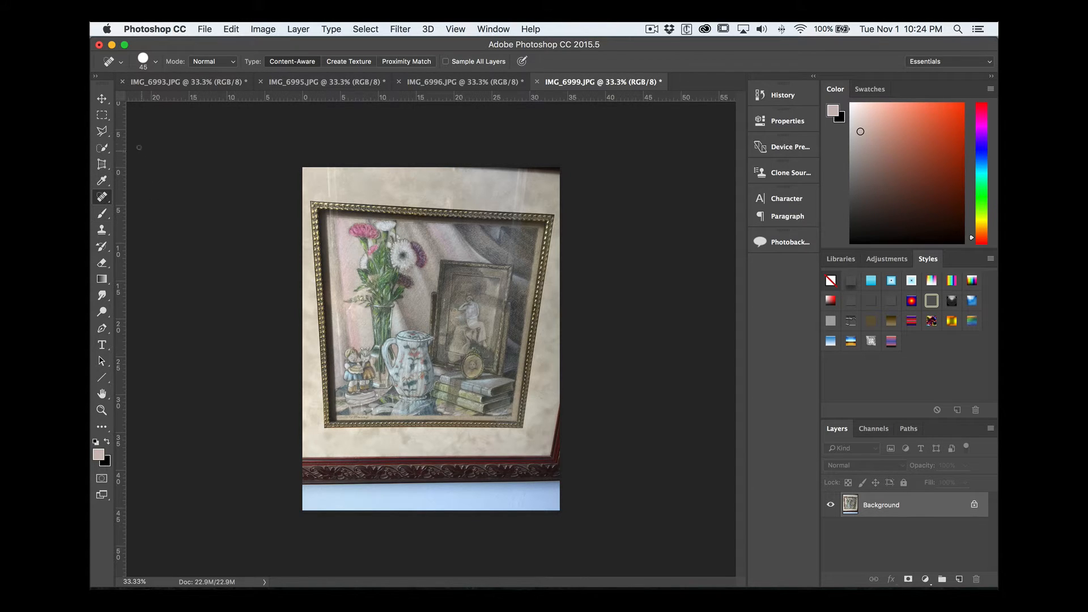
click(102, 165)
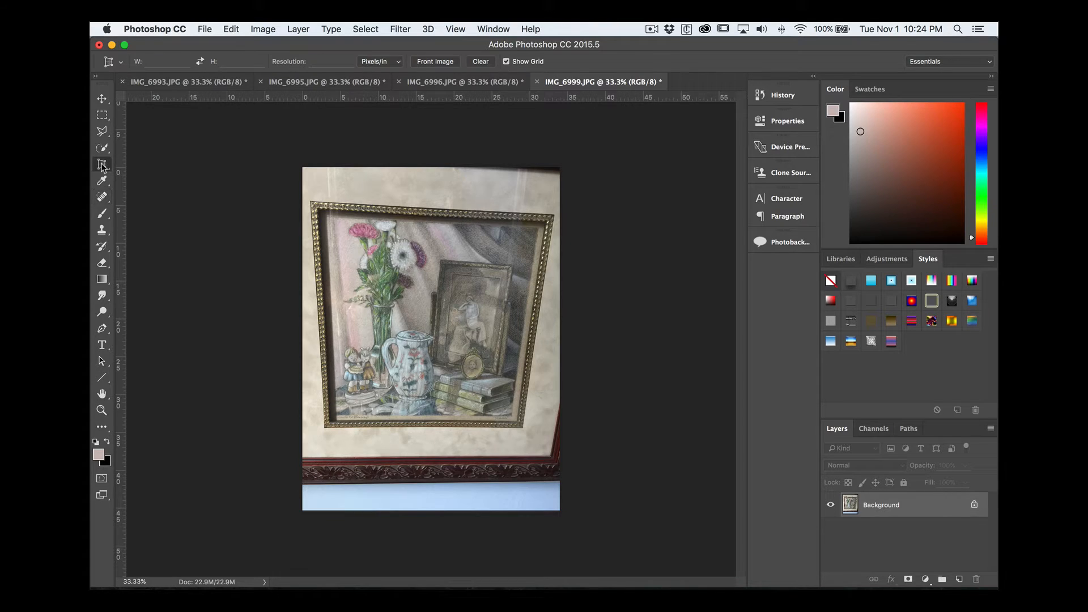
right_click(102, 165)
click(139, 157)
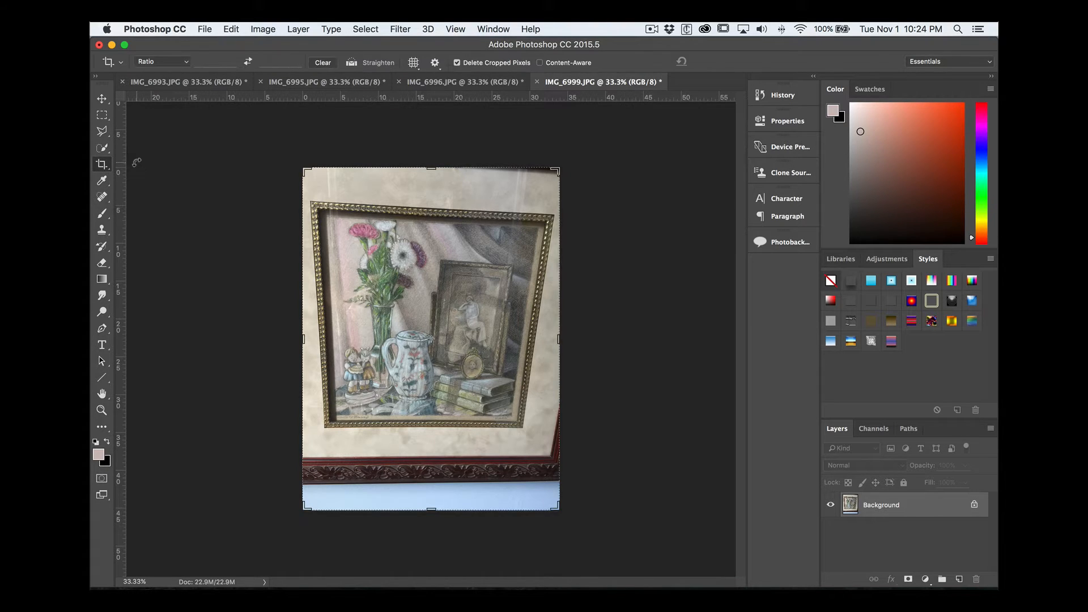
right_click(100, 166)
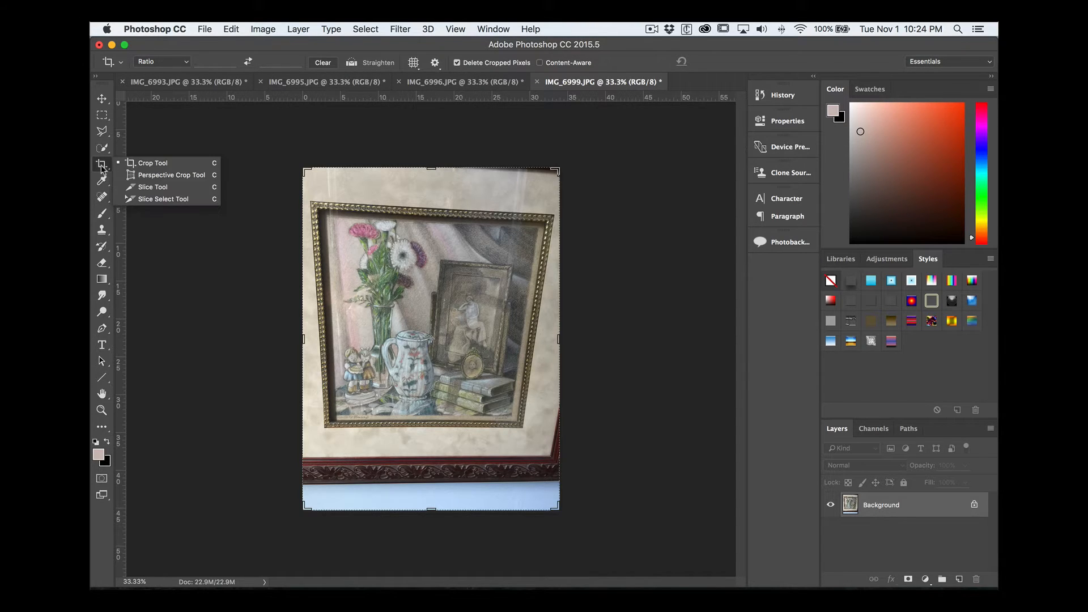
click(152, 176)
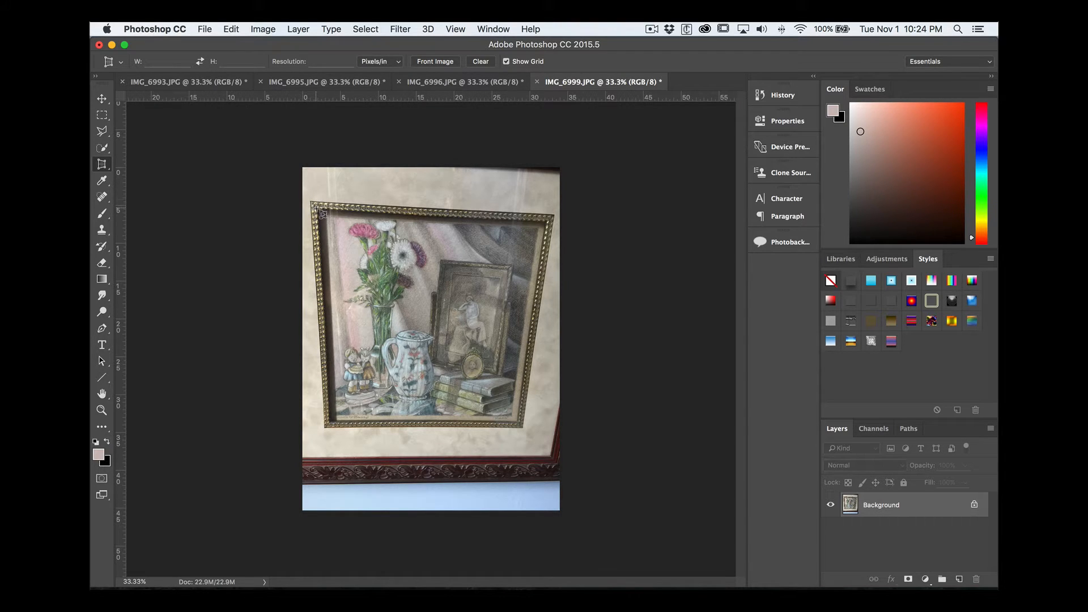
drag(318, 212, 528, 430)
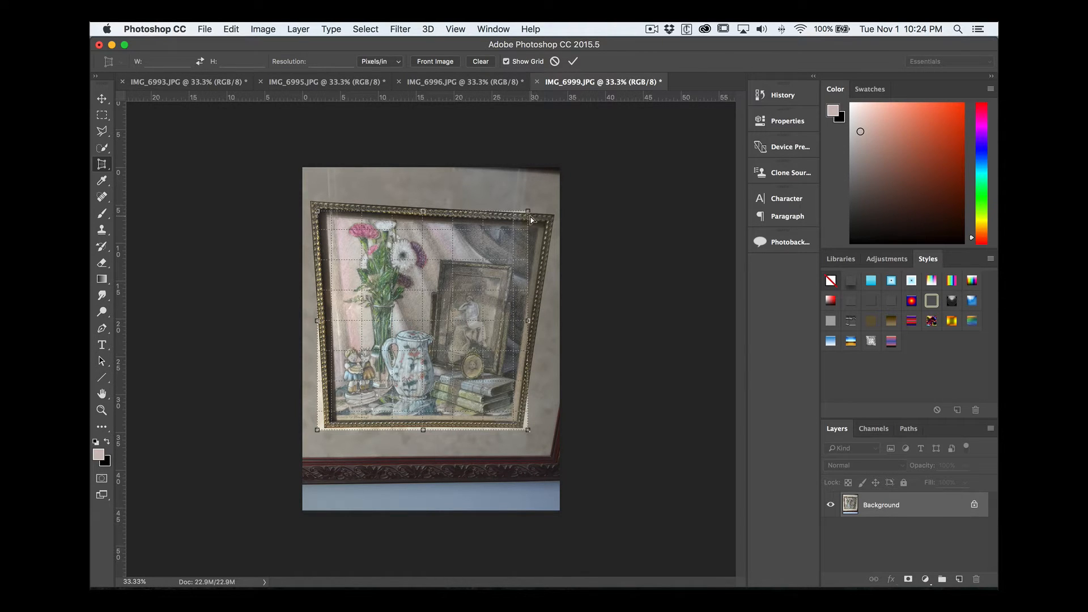
Step: Align the four perspective crop corners with the drawing's corners inside the gold frame and apply the crop
drag(528, 213, 536, 227)
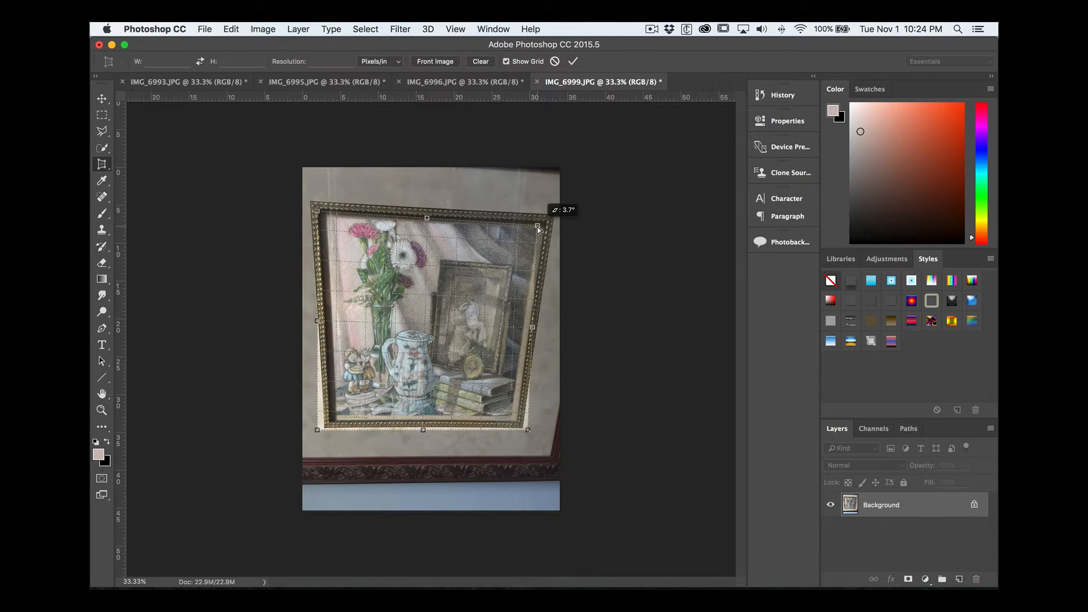
drag(538, 228, 535, 227)
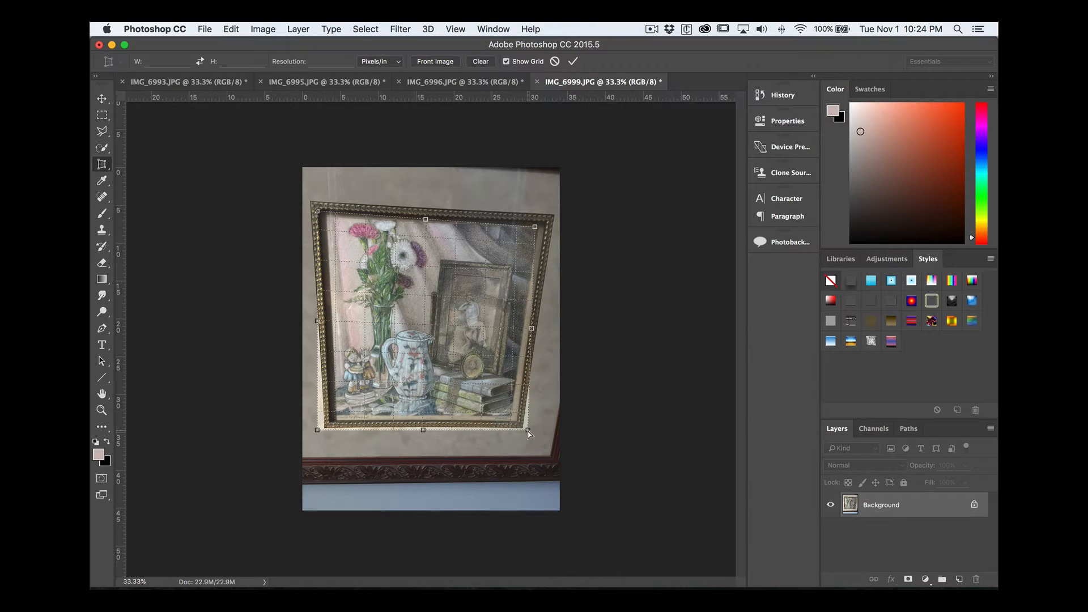
drag(528, 432, 516, 421)
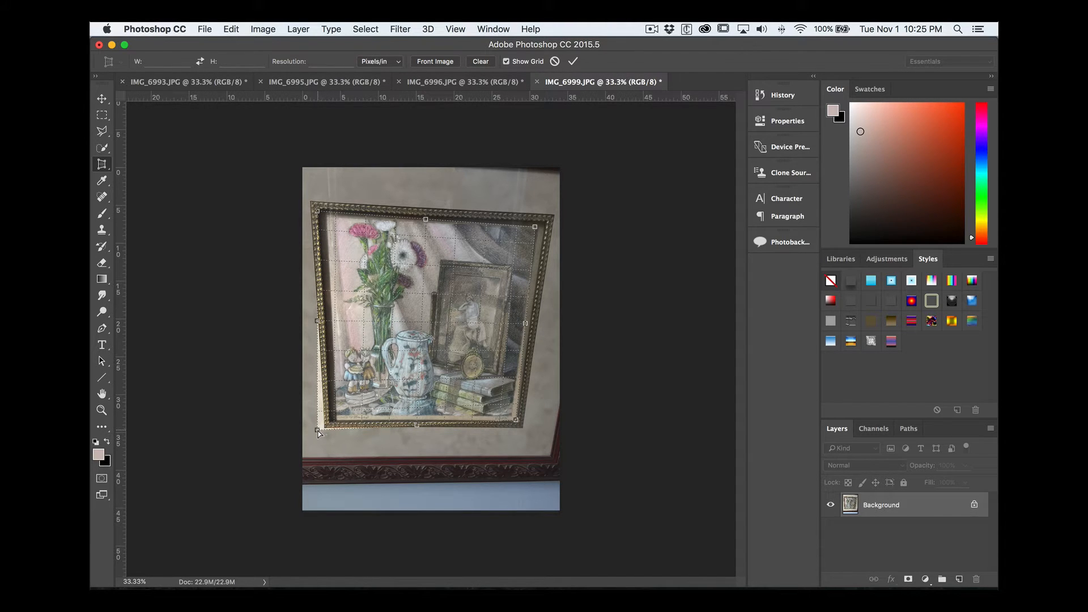
drag(317, 432, 335, 422)
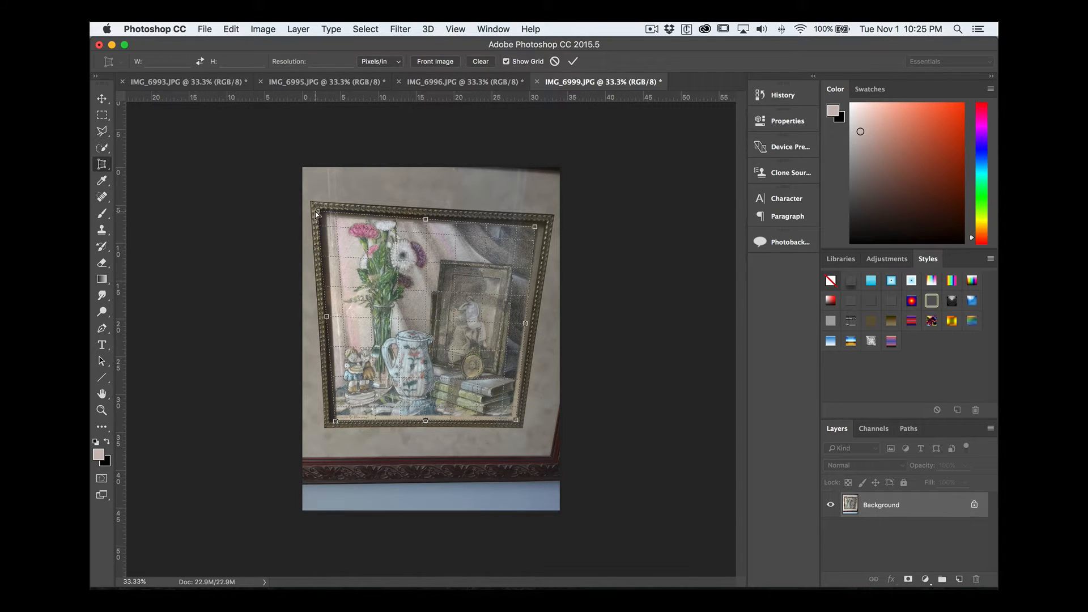
drag(316, 214, 324, 218)
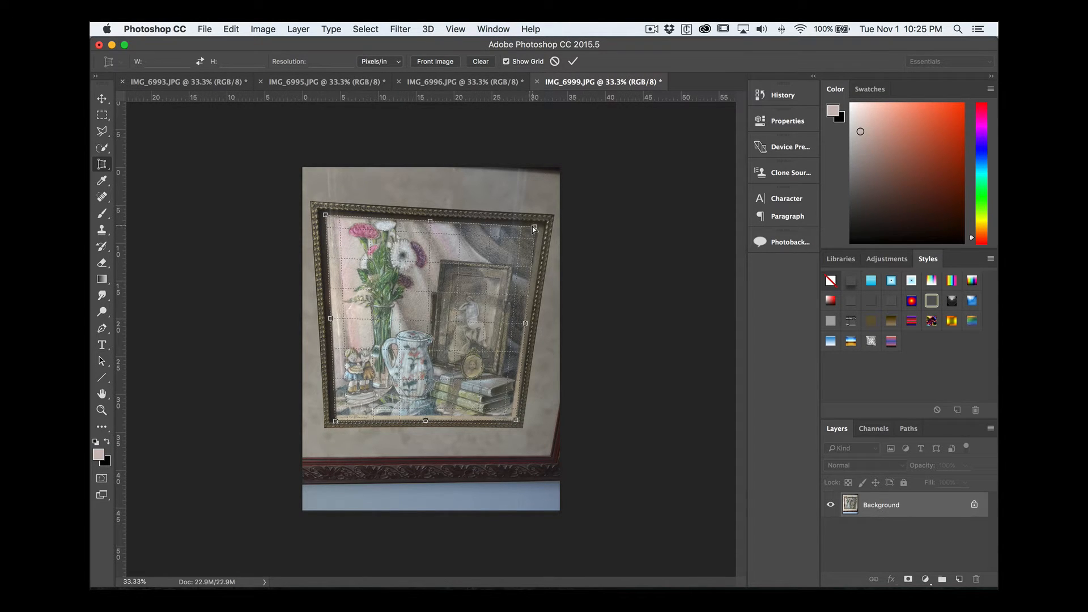
drag(533, 229, 540, 230)
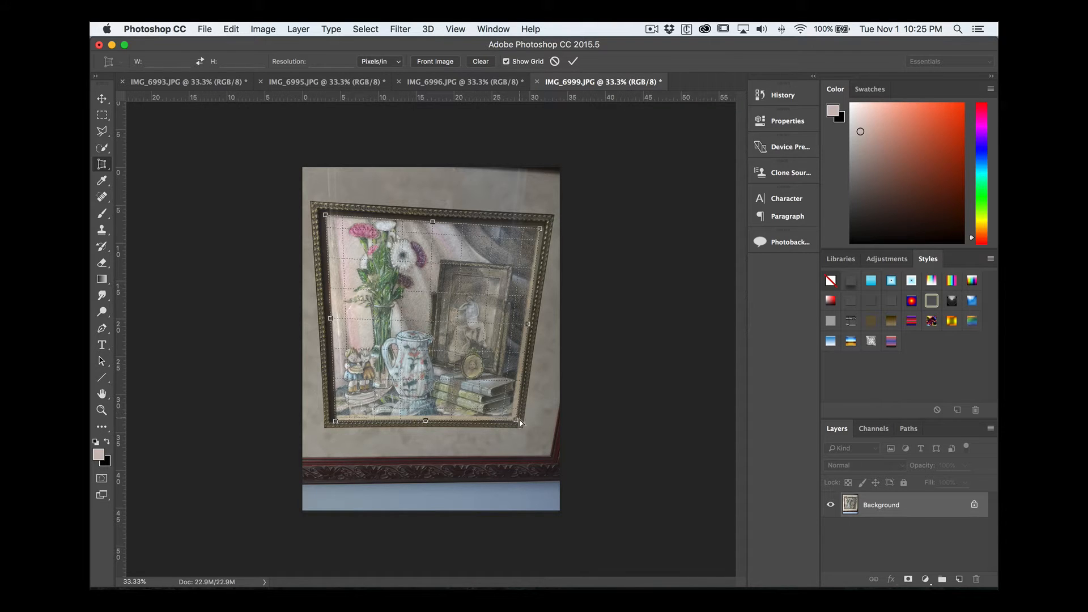
drag(515, 421, 510, 422)
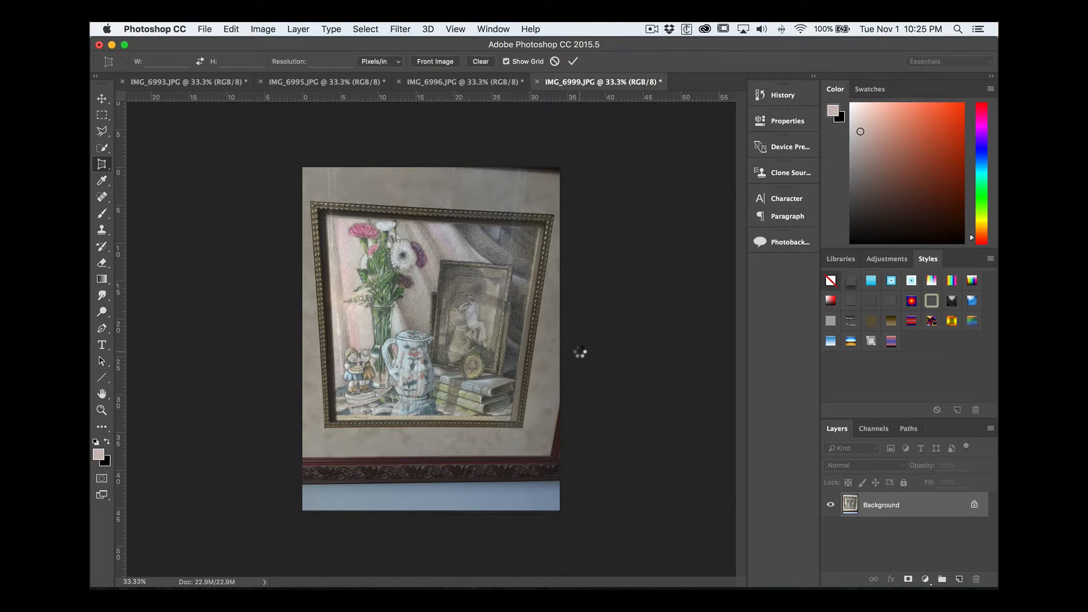
key(Return)
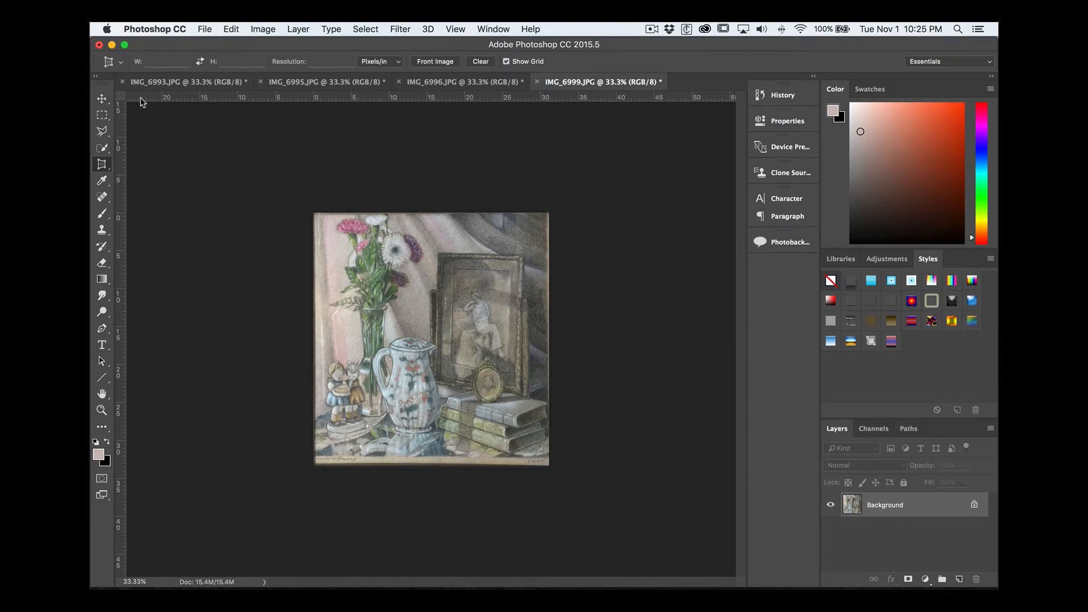
Step: Trim the thin leftover frame edges from both sides of the drawing with the Crop tool and apply the crop
right_click(104, 165)
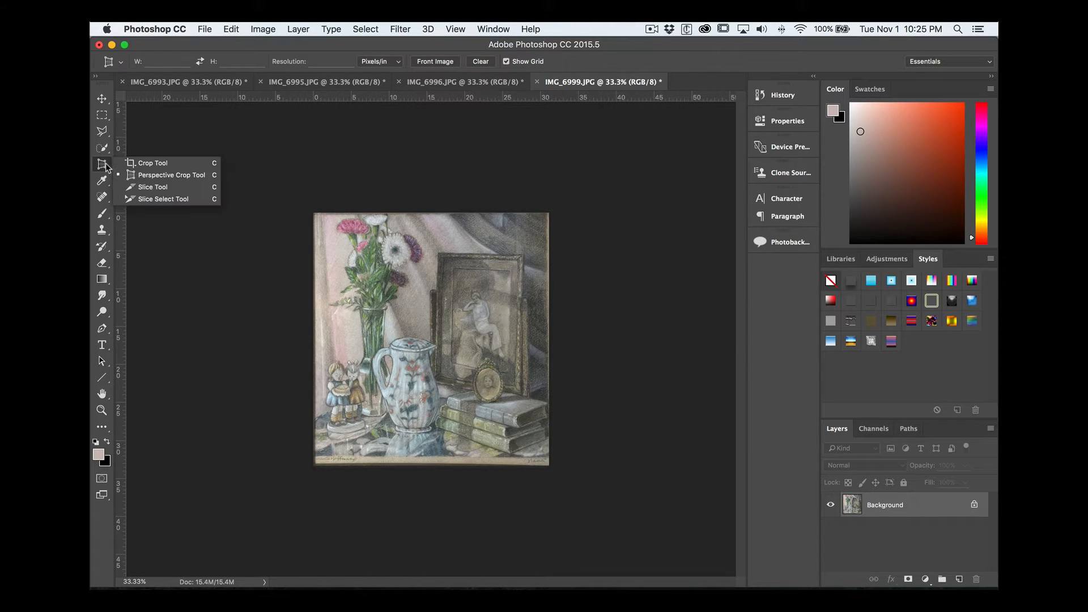
click(150, 163)
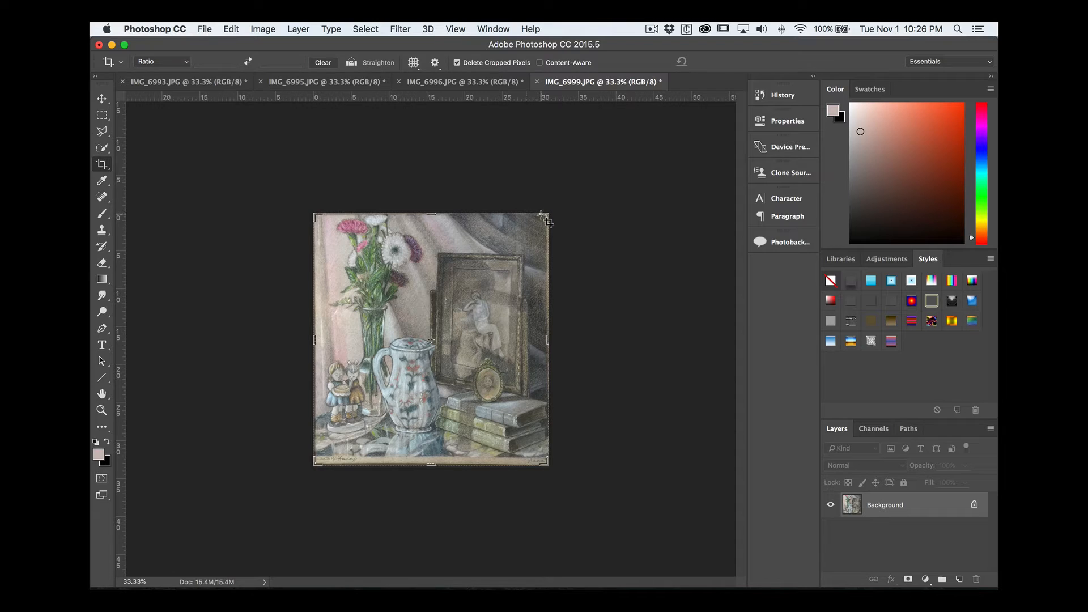
drag(544, 214, 544, 215)
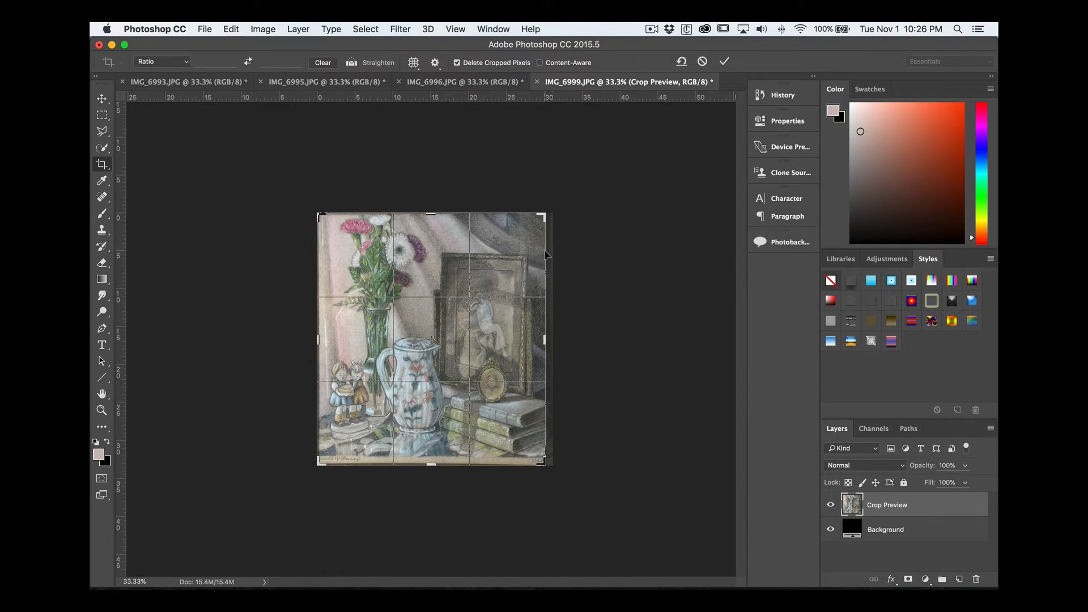
drag(547, 340, 548, 338)
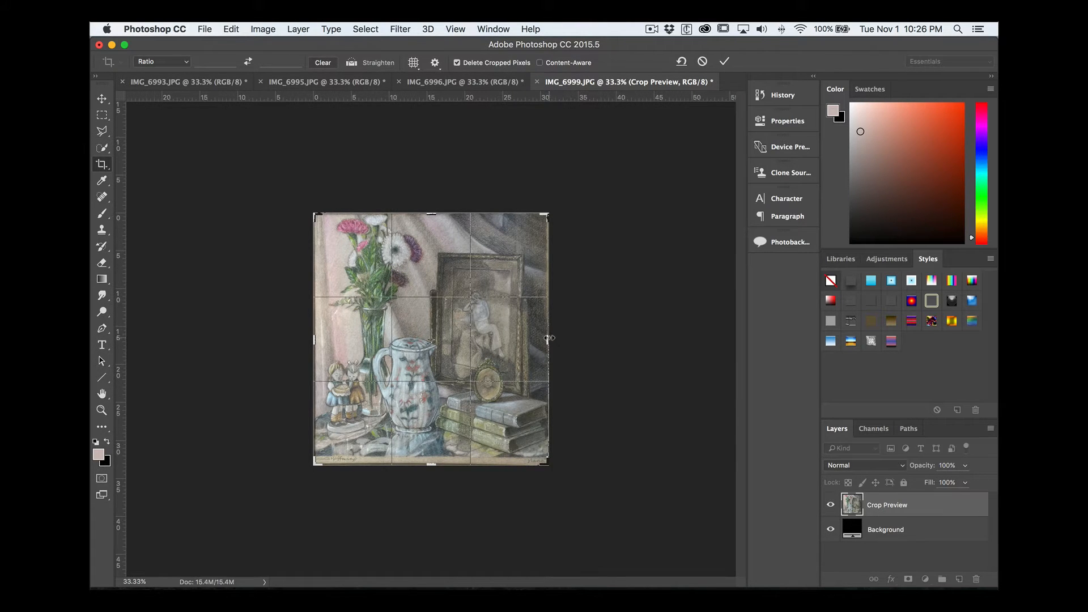
key(super+equal)
key(super+equal)
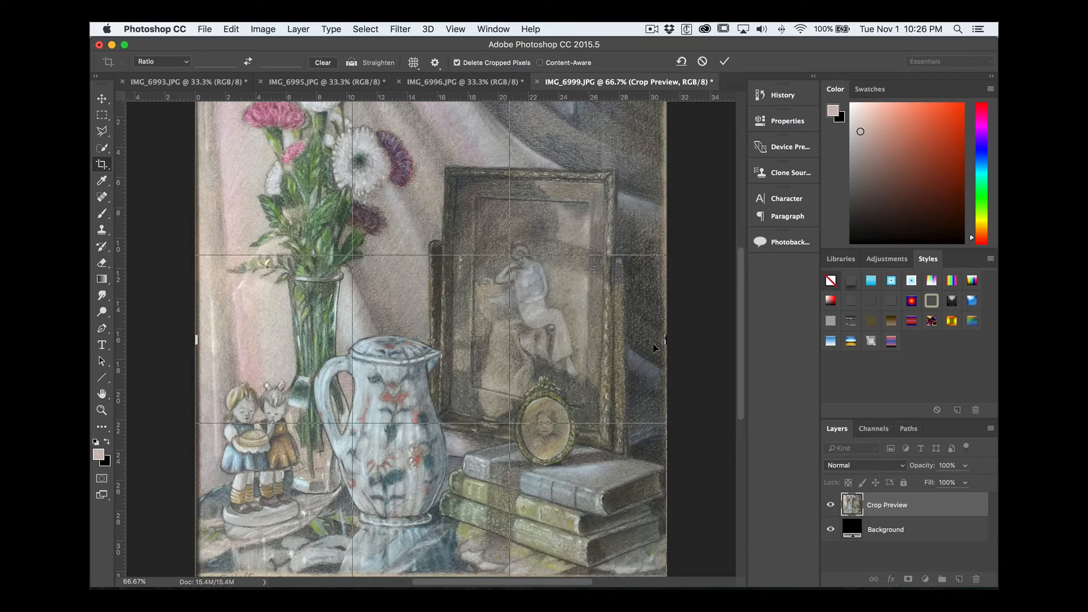
drag(665, 339, 664, 340)
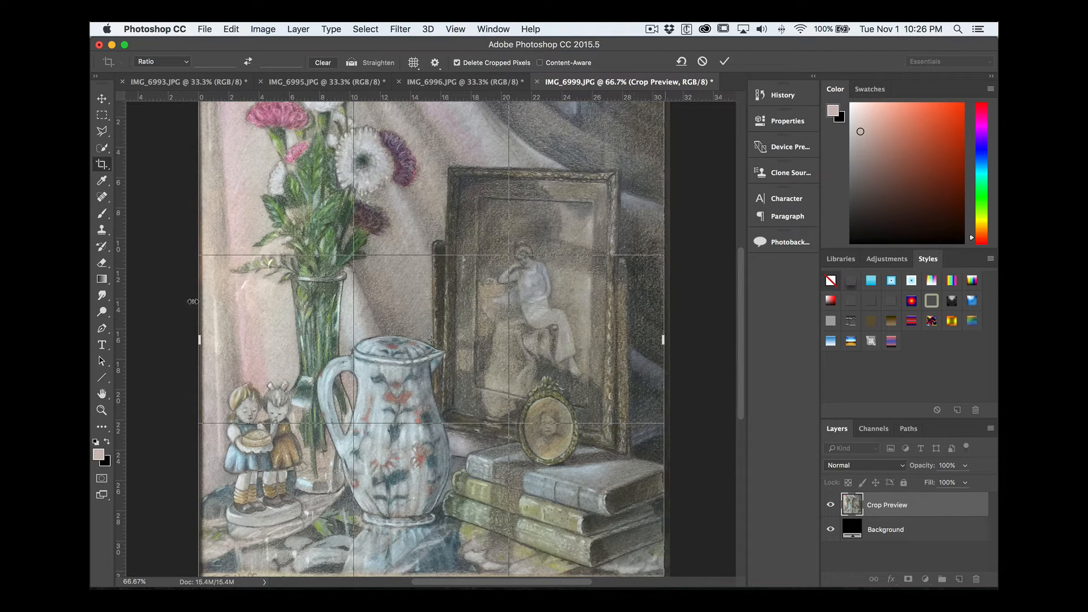
scroll(202, 326, right, 1)
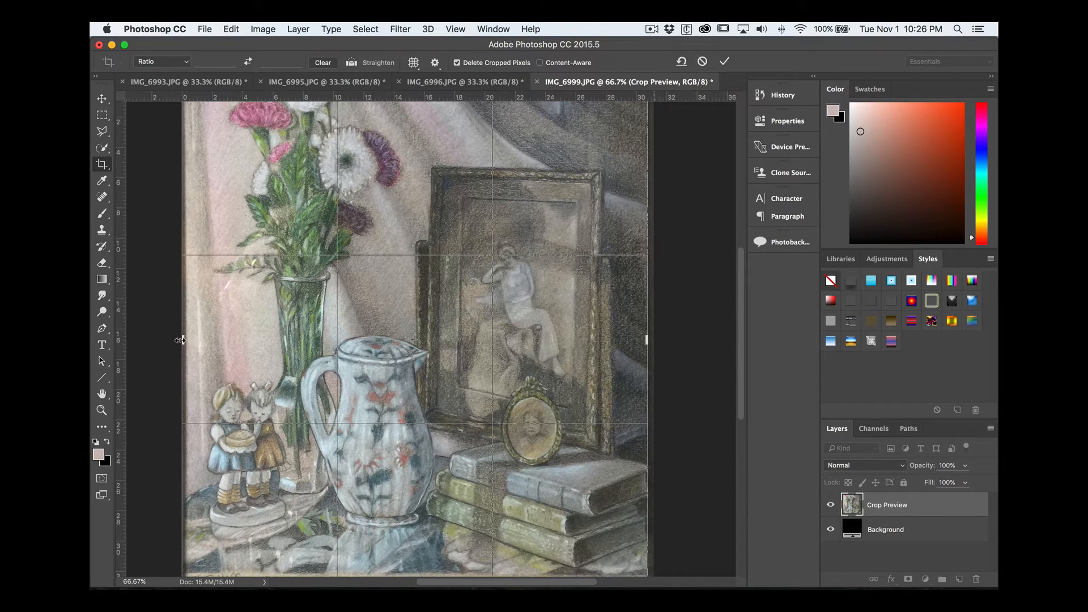
drag(181, 341, 183, 342)
key(Return)
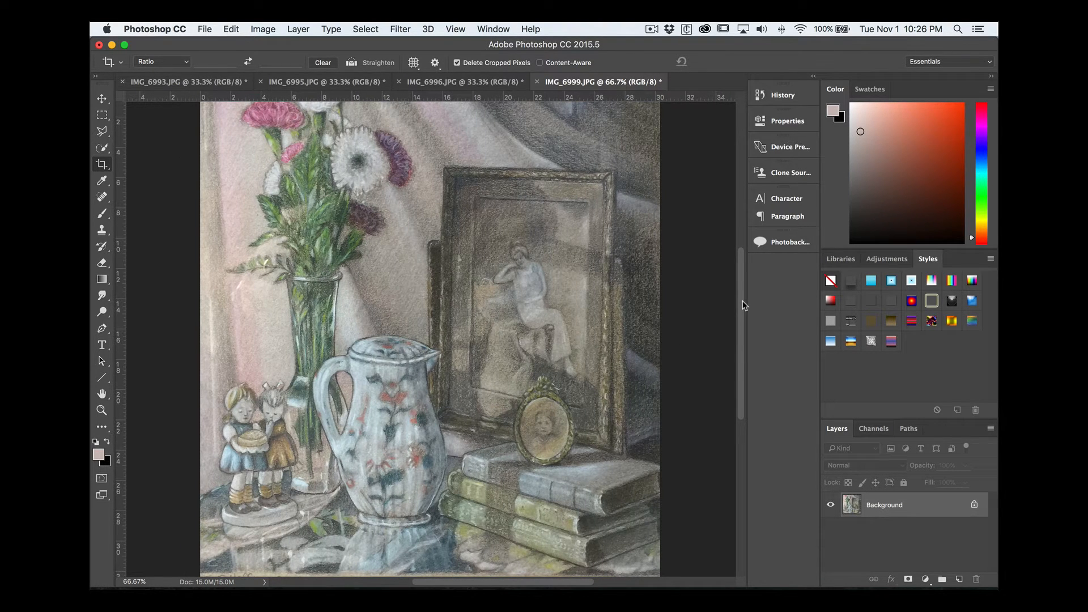
Step: Duplicate the Background layer of the cropped image
key(super+minus)
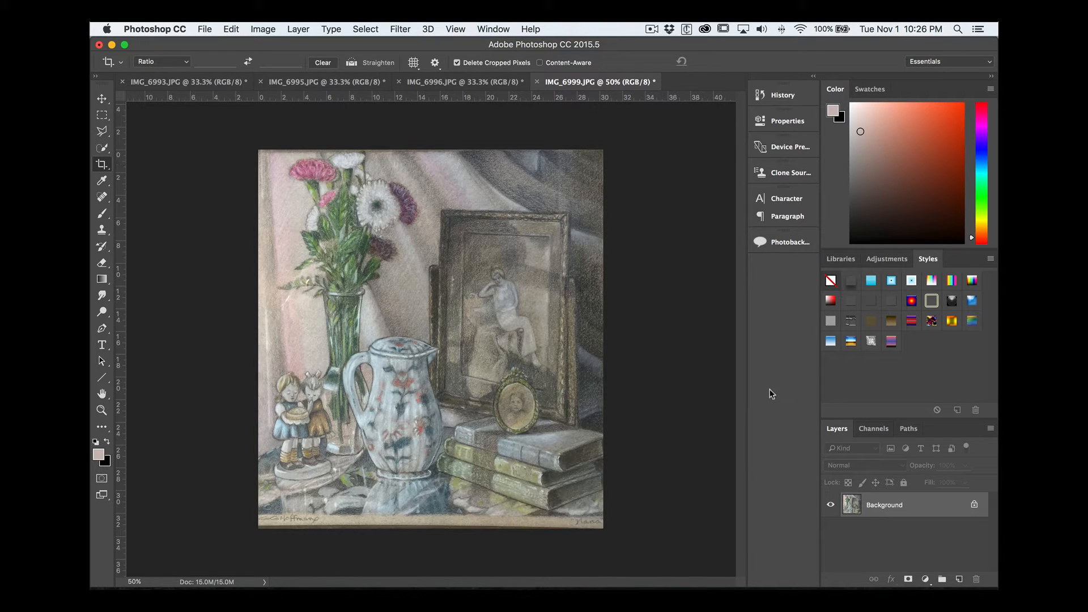
drag(942, 506, 960, 578)
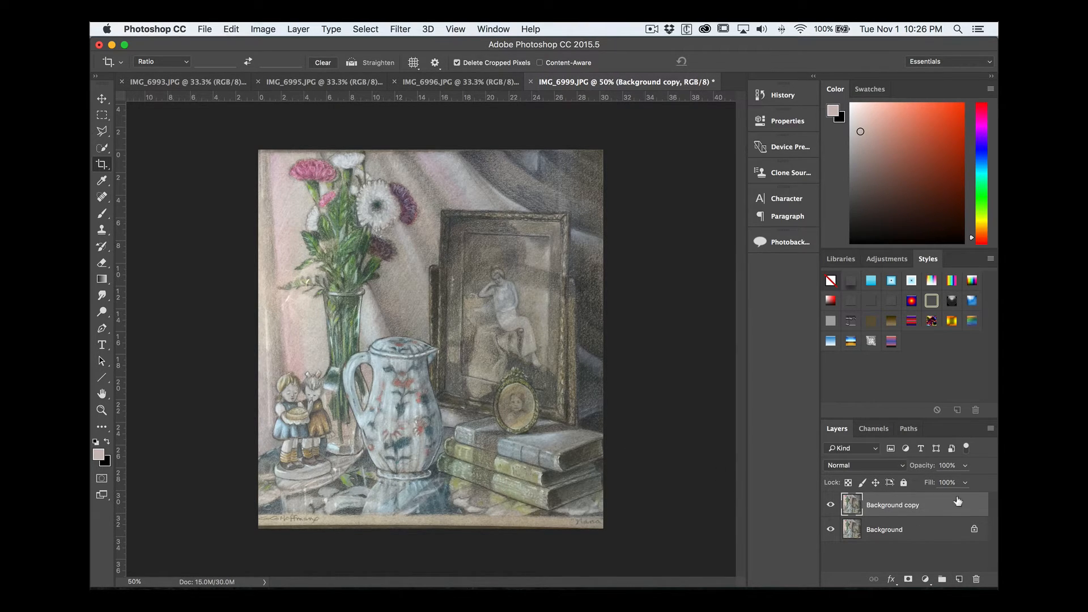
click(926, 581)
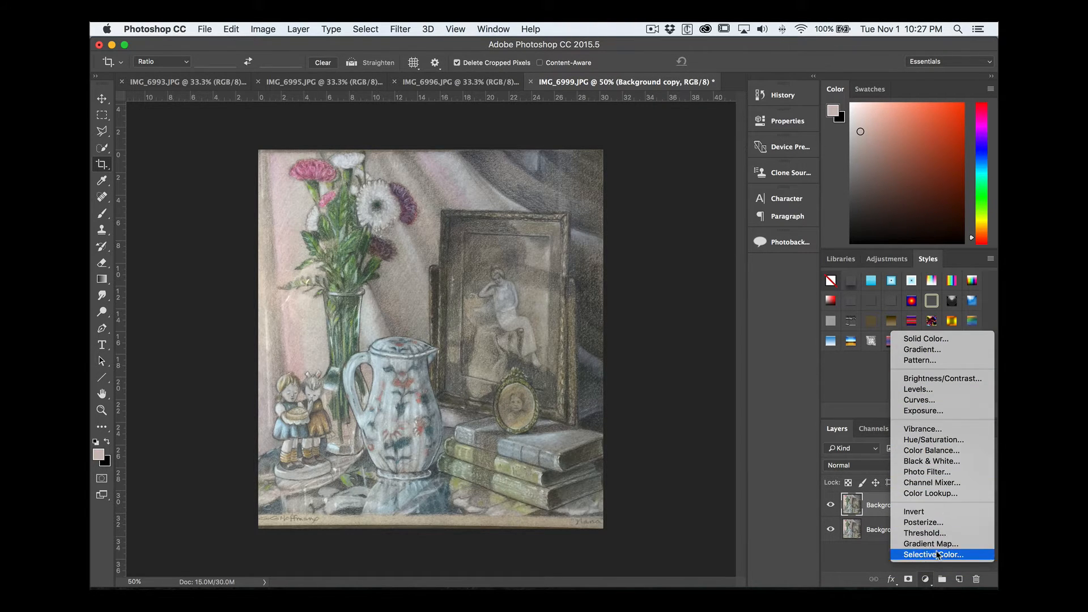
click(913, 339)
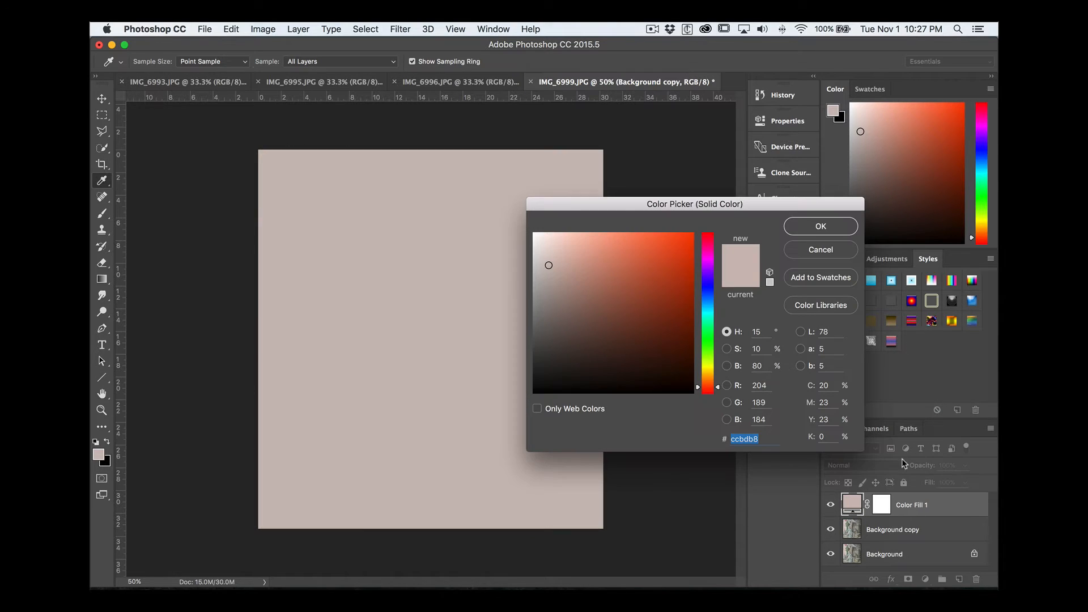
click(822, 255)
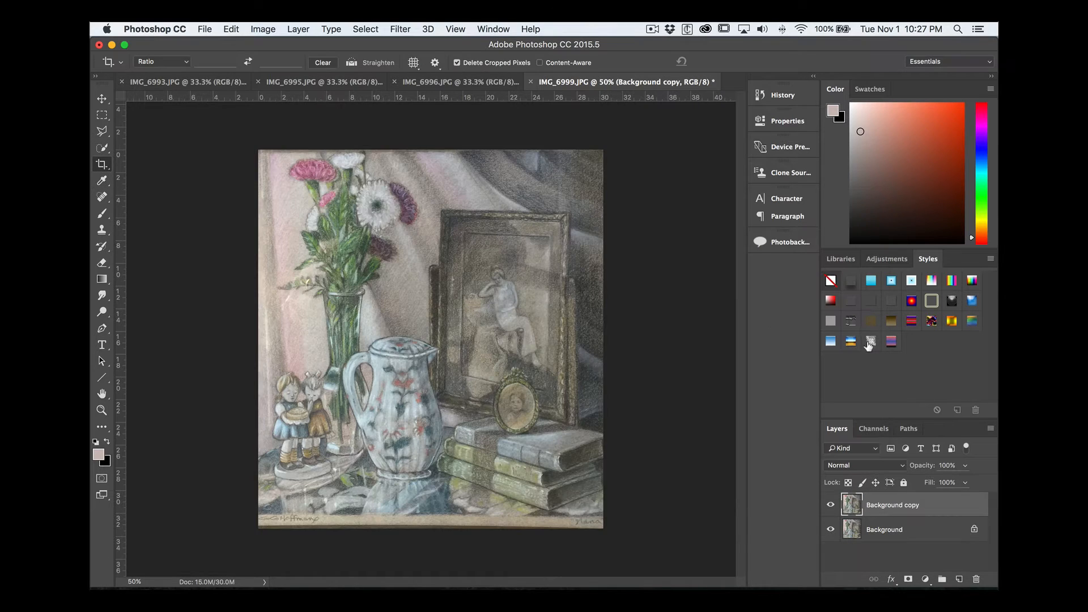
Step: Add a Levels adjustment layer above the copied layer and set its RGB input levels to black 1 and white 254
click(925, 578)
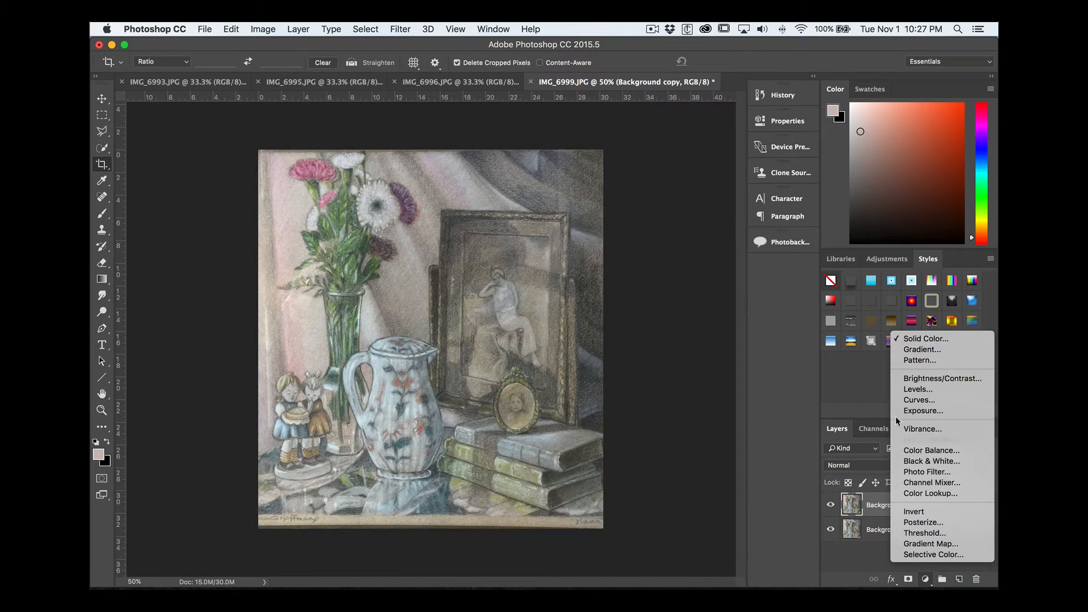
click(912, 391)
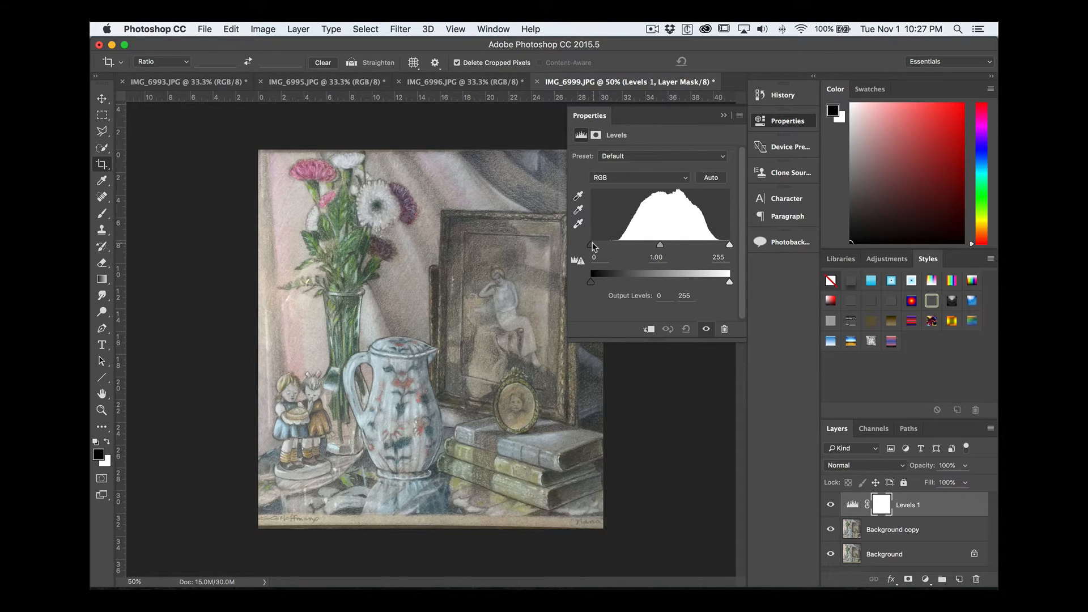
mouse_move(591, 245)
mouse_down()
mouse_move(616, 244)
mouse_move(593, 247)
mouse_up()
drag(730, 245, 718, 245)
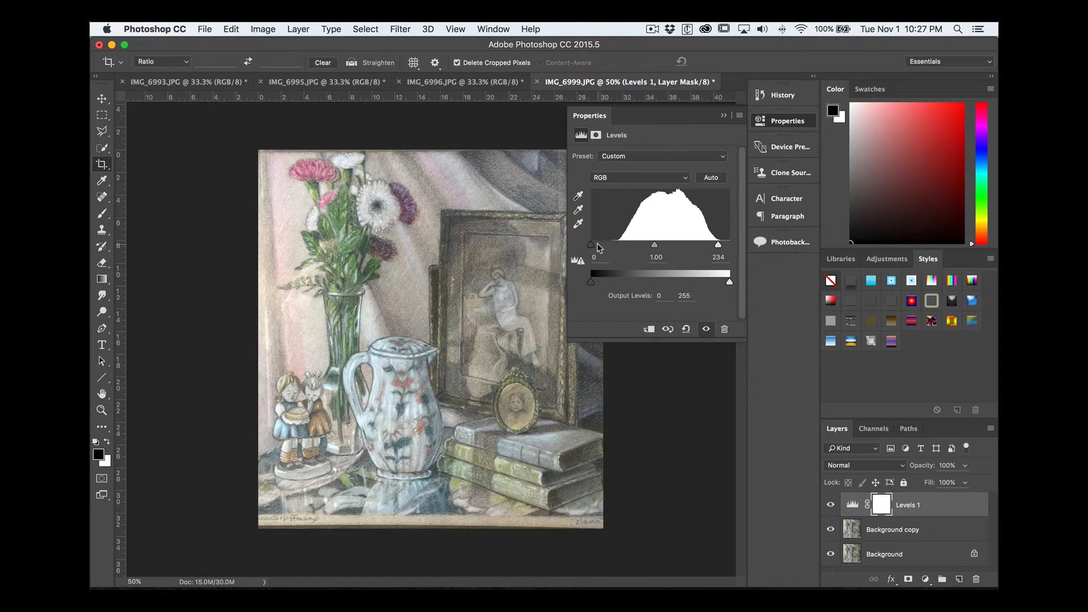
mouse_move(593, 248)
mouse_down()
mouse_move(622, 249)
mouse_move(591, 247)
mouse_up()
drag(719, 249, 730, 247)
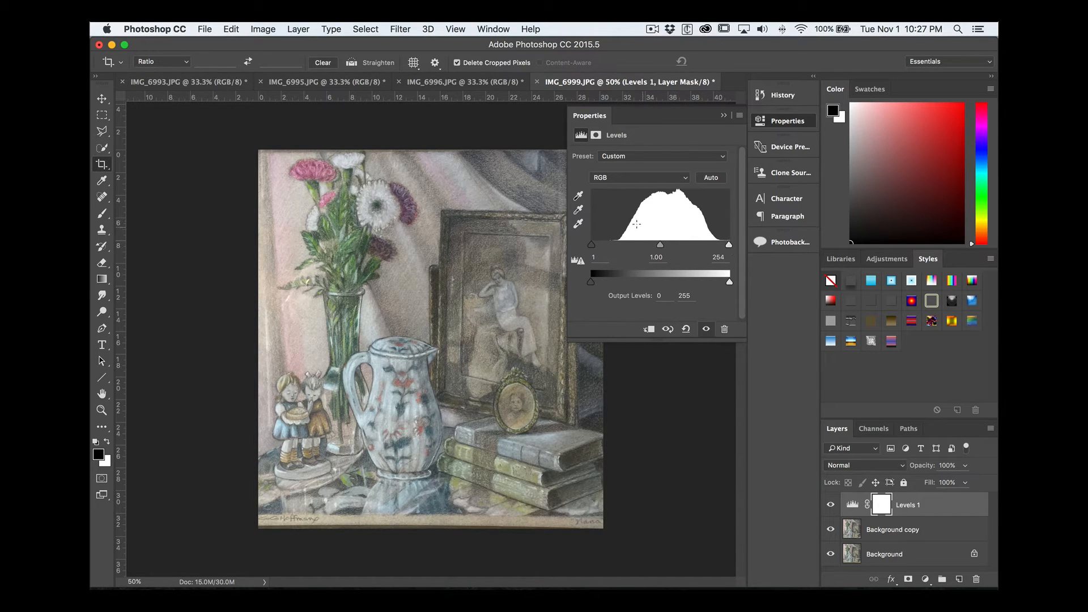
Step: In the Levels adjustment, set the Red channel's input levels to 50 and 232, its output black to 7, and slightly lower its output white
click(612, 178)
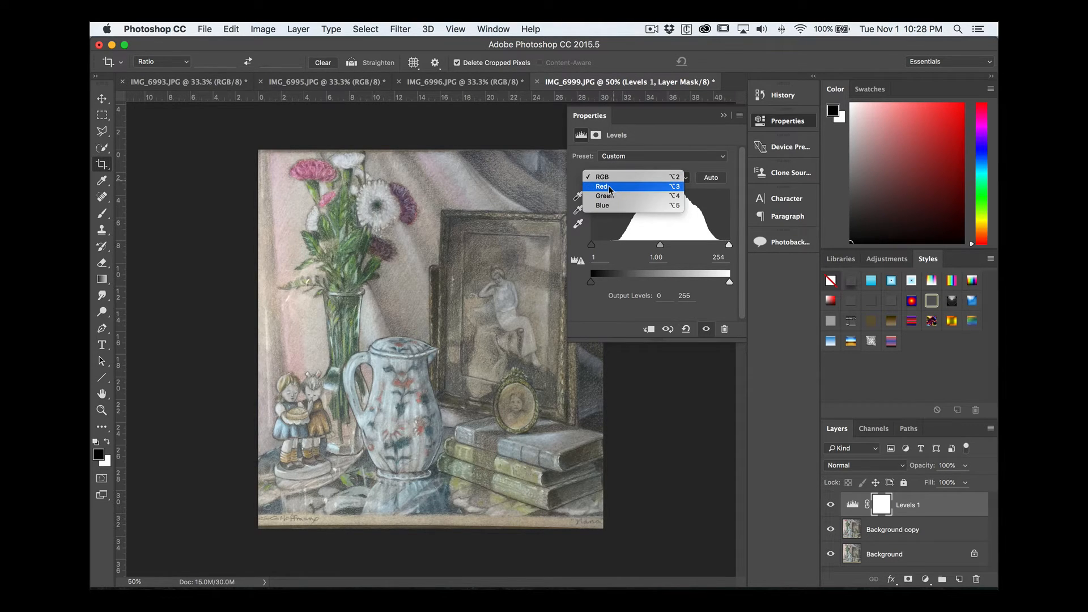
click(609, 188)
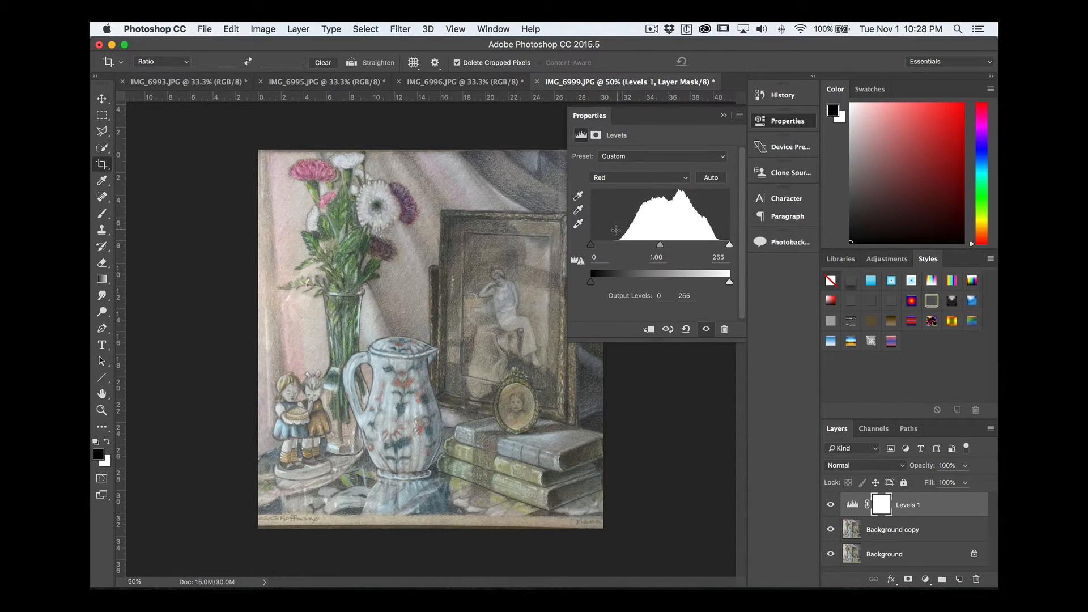
drag(592, 245, 619, 249)
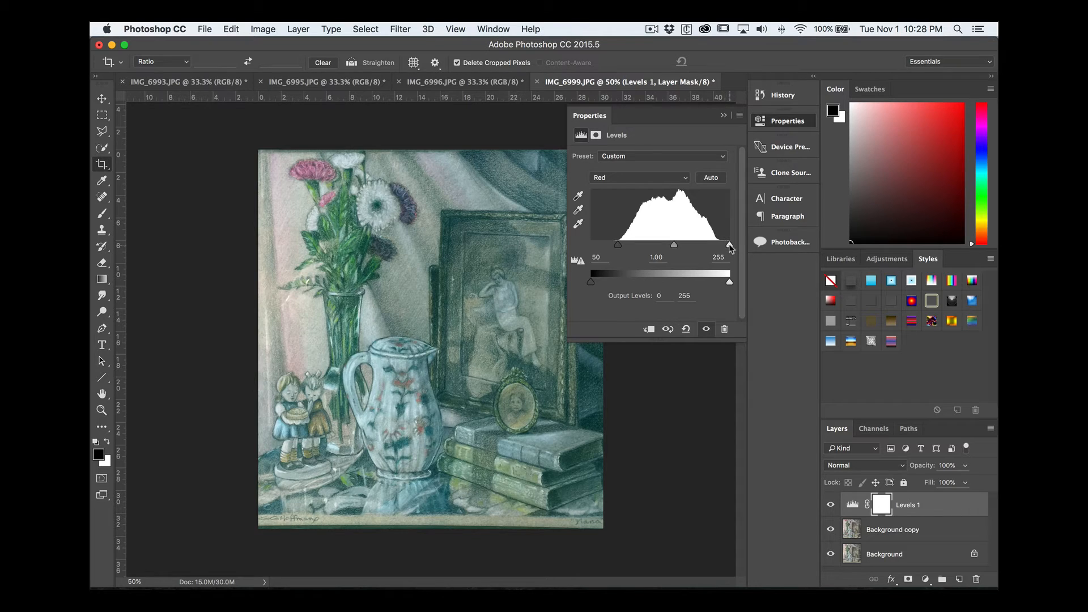
drag(730, 246, 717, 246)
drag(591, 283, 595, 286)
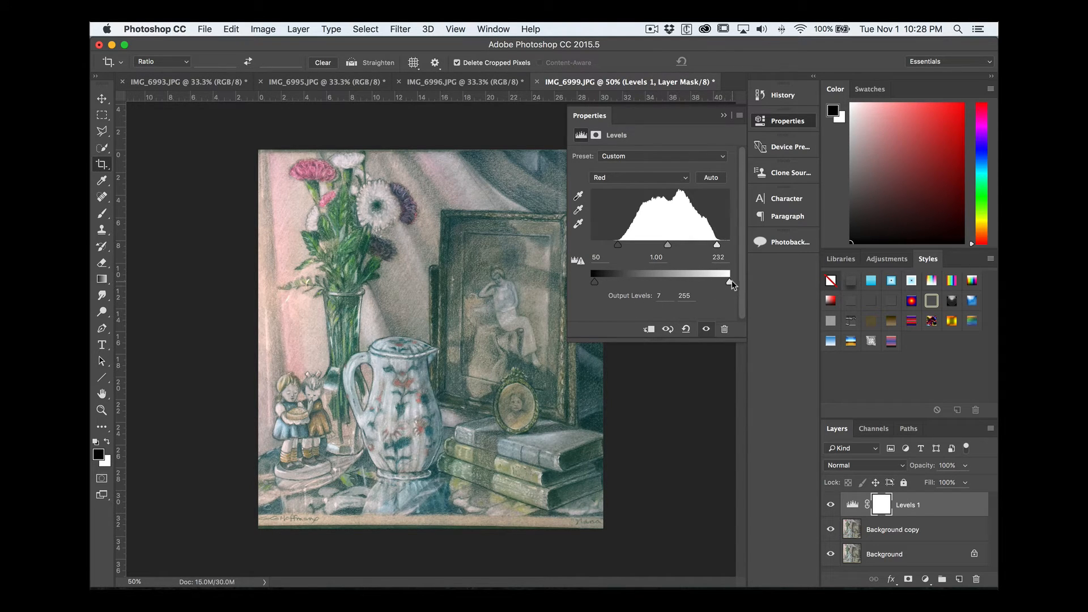
drag(731, 286, 727, 287)
Step: Set the Green channel's input levels to black 49 and white 225, and its output levels to 7 and 249
click(627, 180)
click(620, 188)
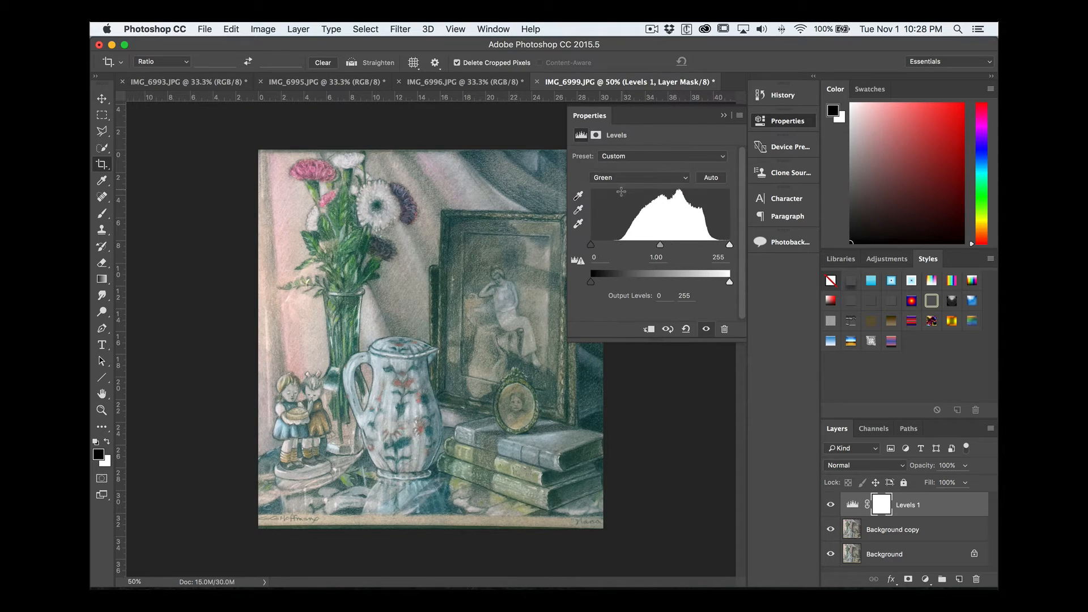
drag(591, 245, 618, 248)
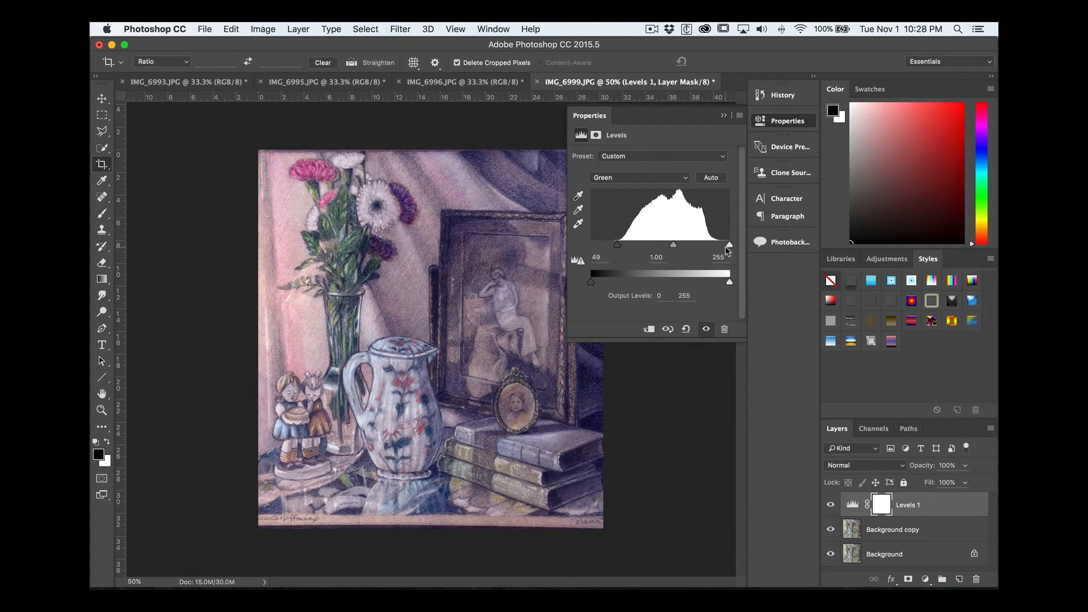
drag(730, 245, 714, 245)
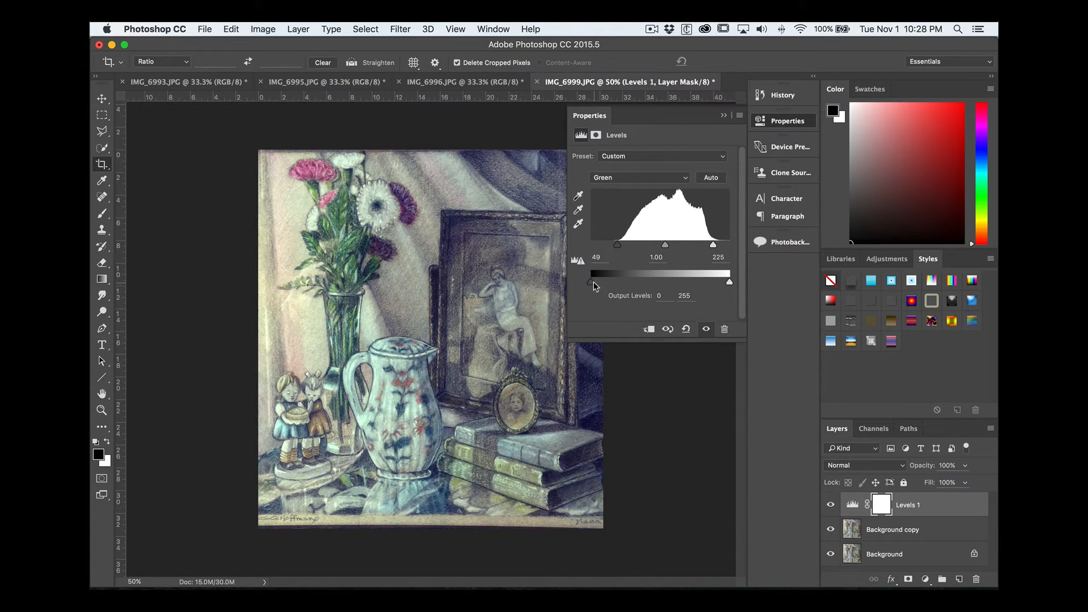
drag(591, 282, 595, 283)
drag(728, 284, 727, 284)
Step: Set the Blue channel's input black to 43, pull in its input white, slightly narrow its output levels, and collapse the Levels properties
click(620, 177)
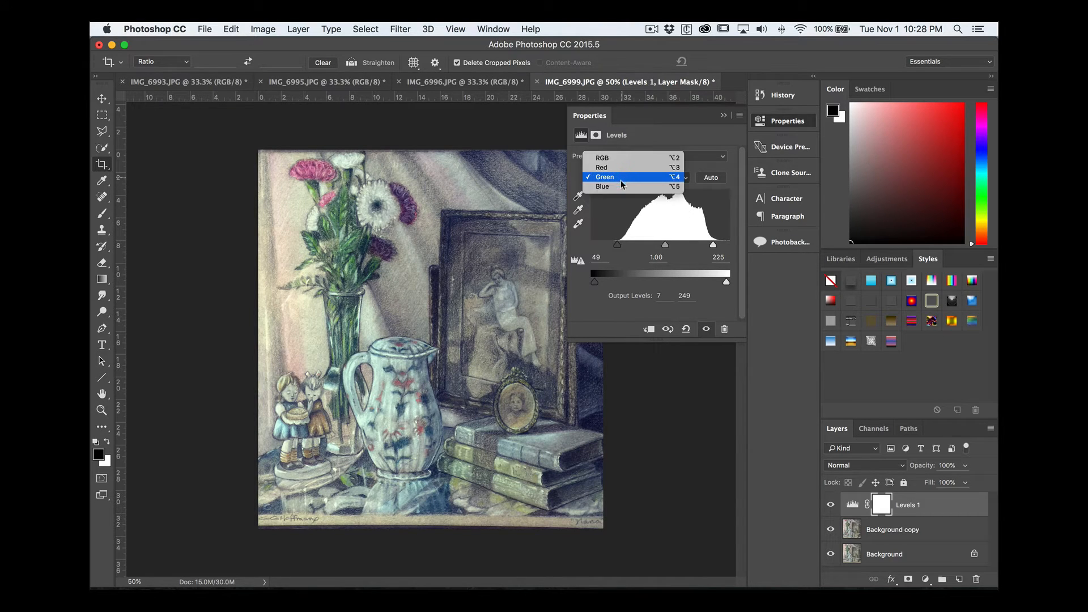
click(618, 186)
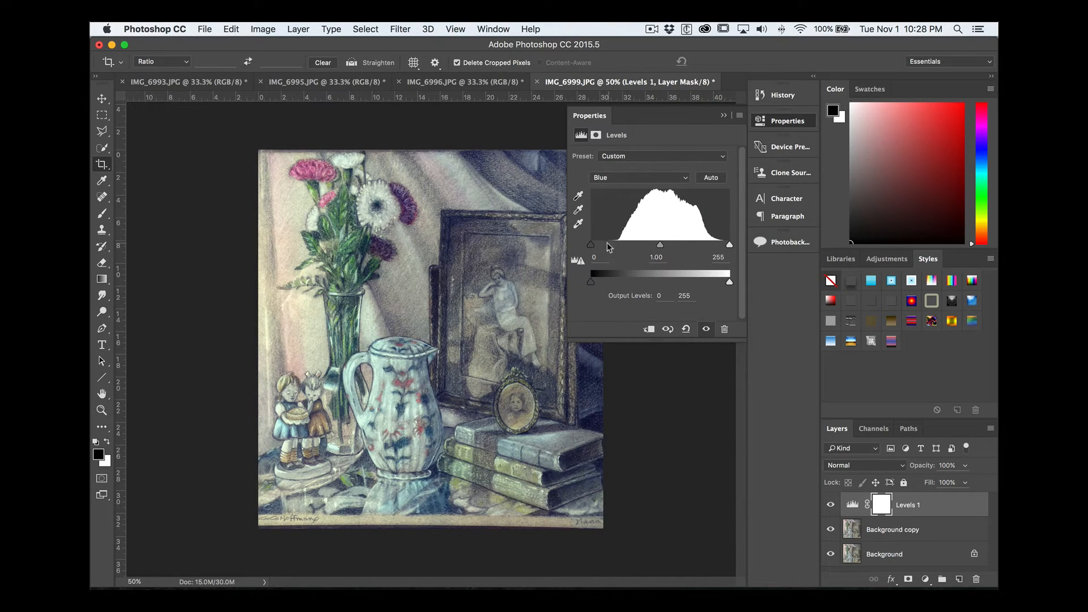
drag(594, 249, 614, 249)
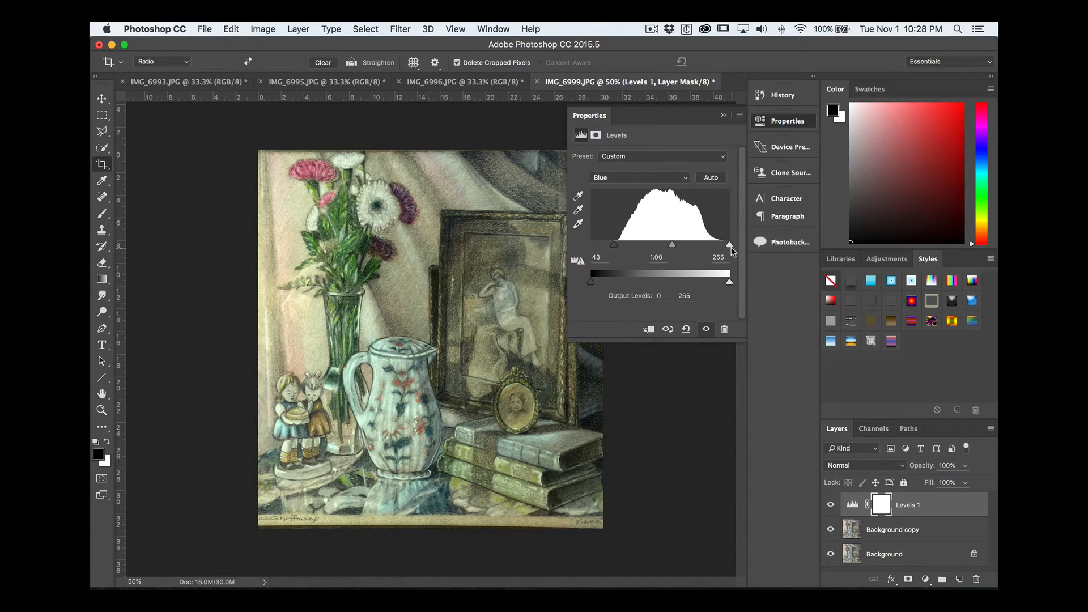
drag(729, 248, 719, 248)
drag(592, 282, 594, 282)
drag(728, 280, 725, 280)
click(724, 115)
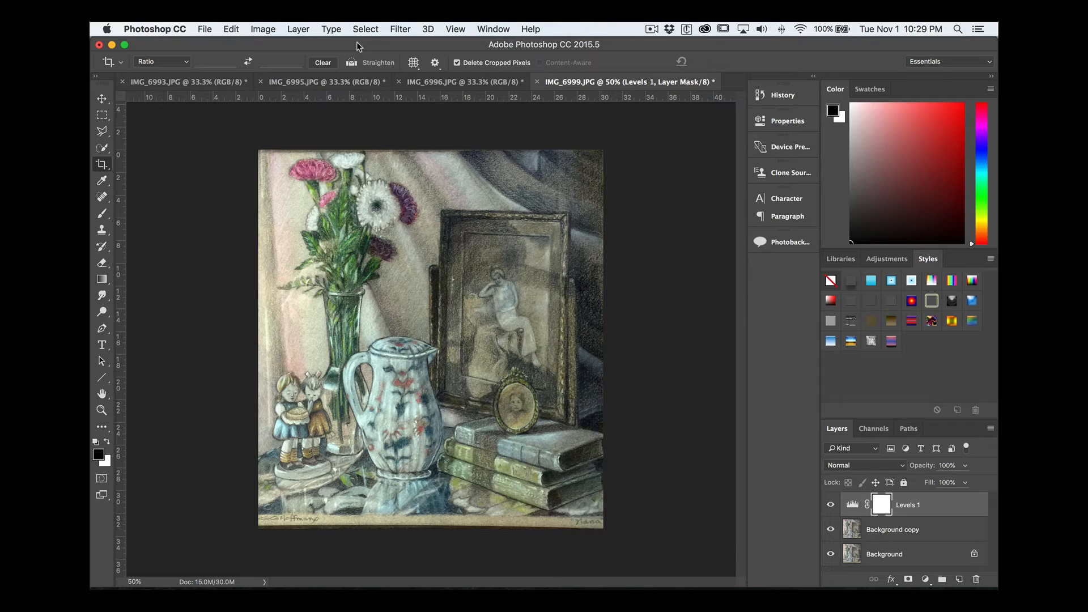
Step: Set the image resolution to 300 pixels/inch with resampling turned off, keeping the pixel dimensions, and apply the new image size
click(265, 32)
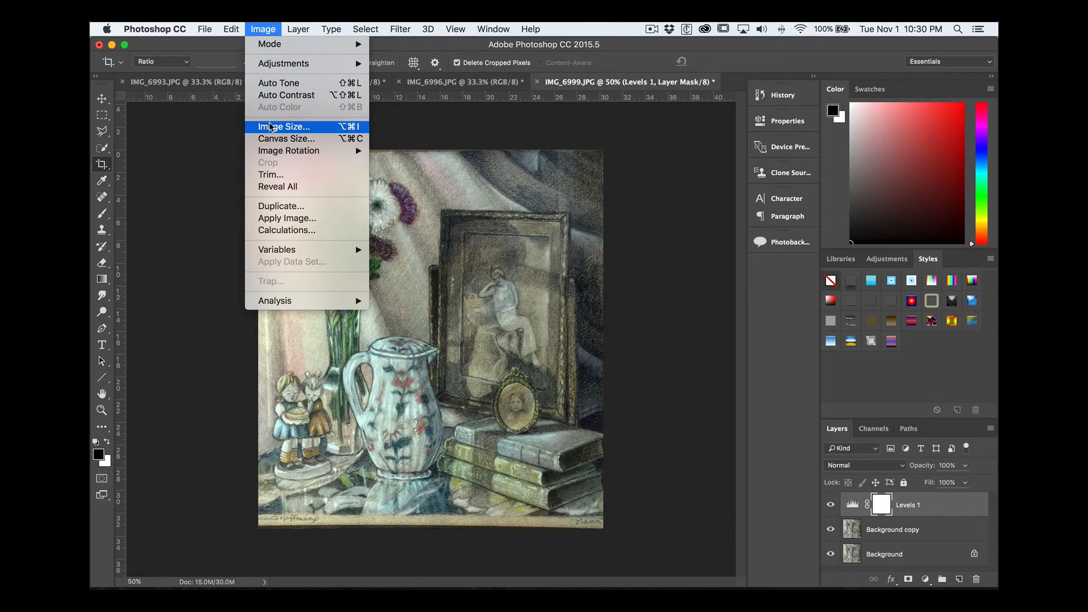
click(270, 130)
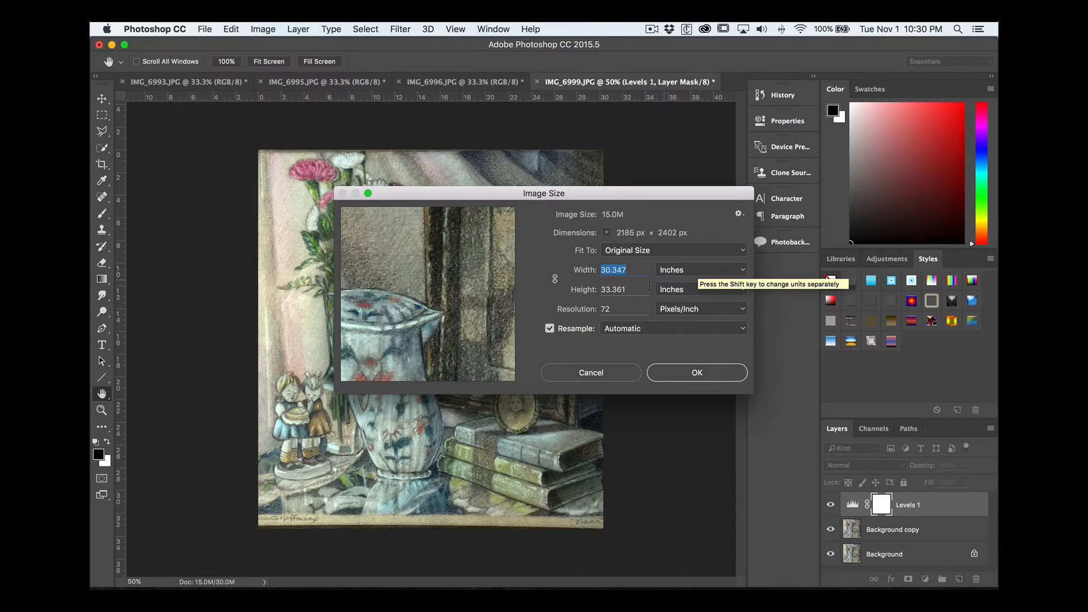
double_click(604, 309)
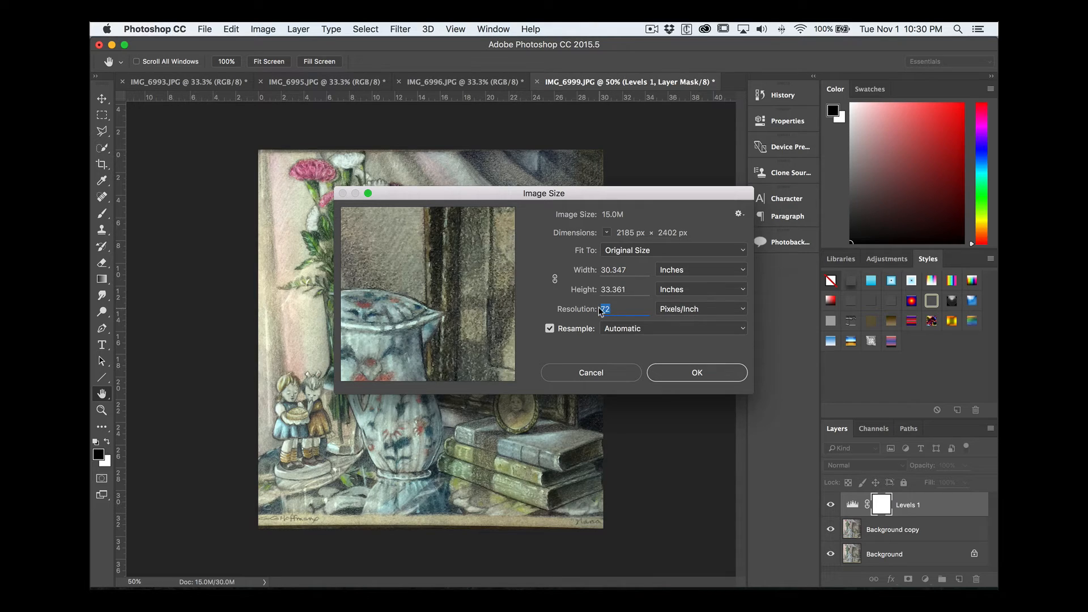
text(300)
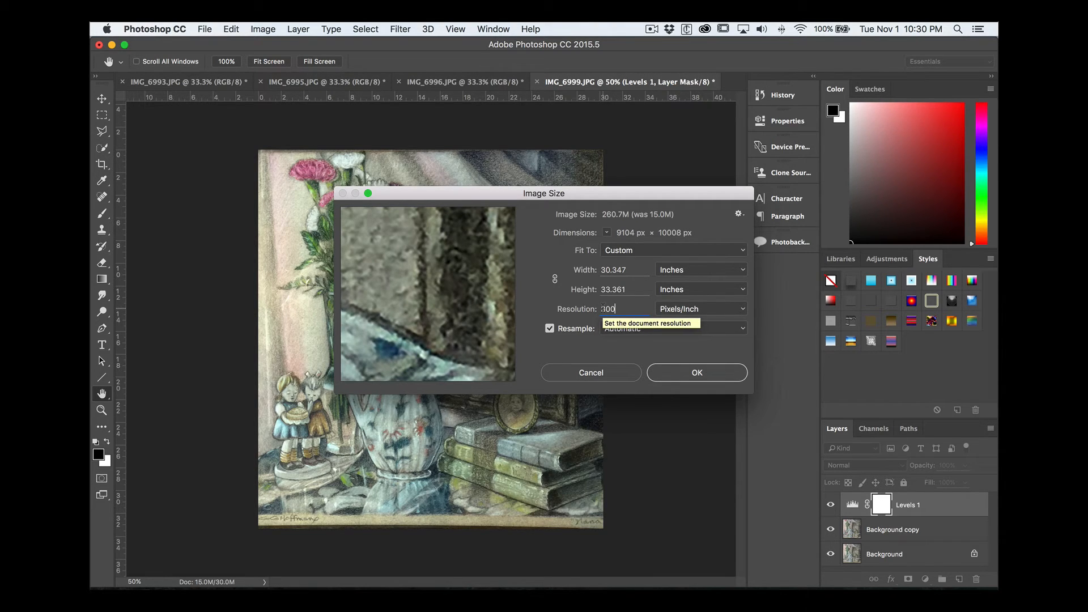
click(556, 281)
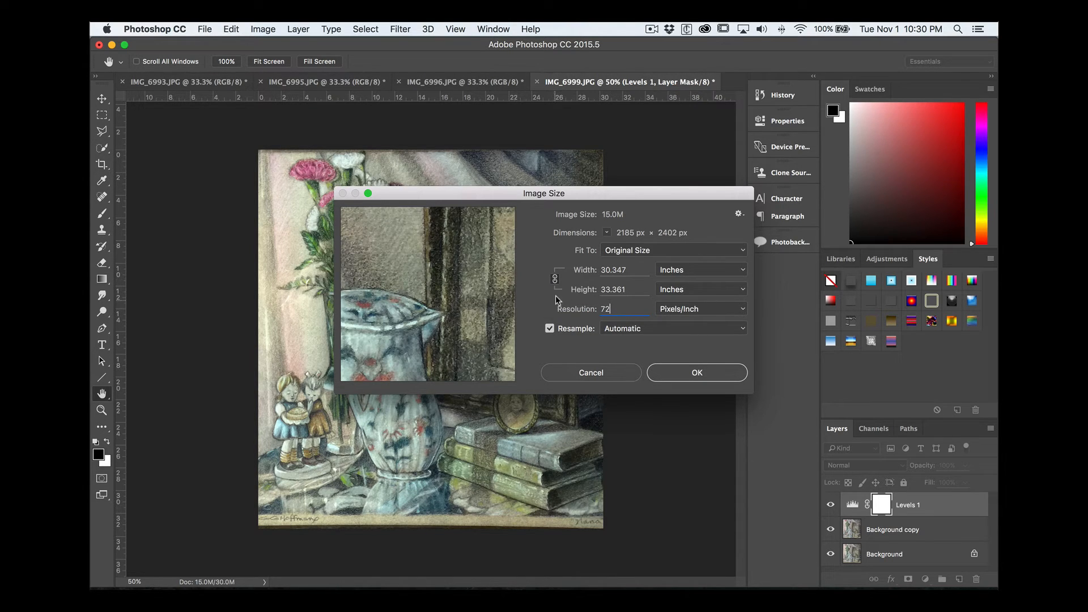
click(559, 311)
click(550, 329)
text(300)
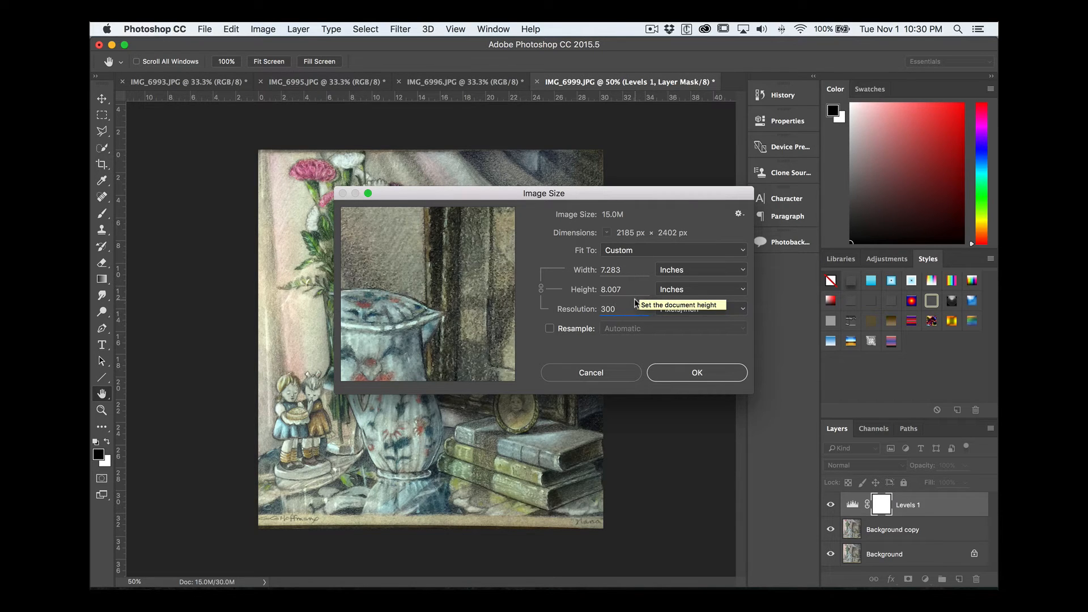
click(696, 372)
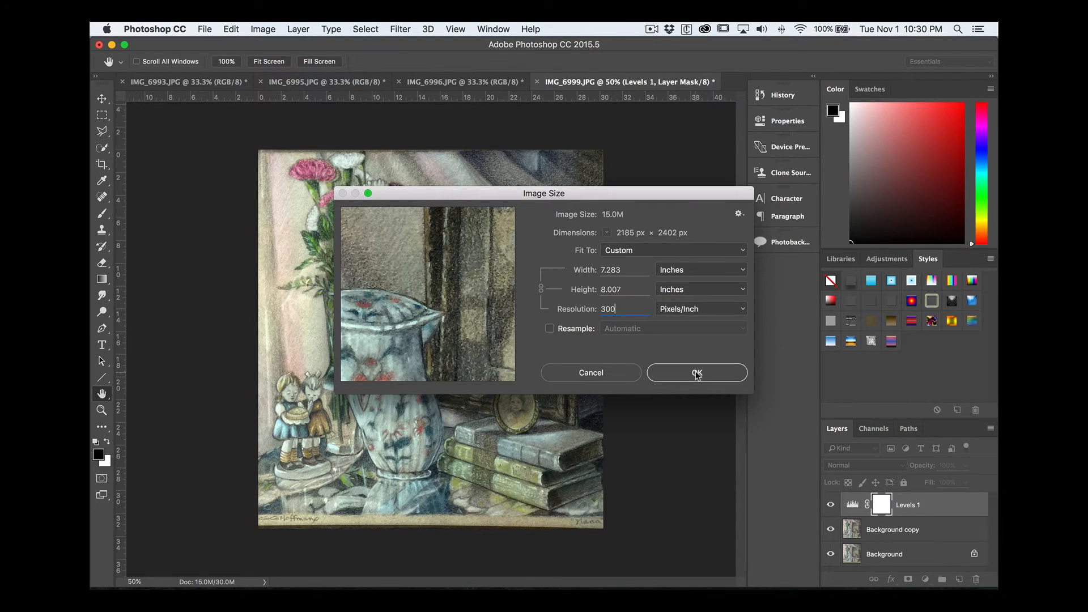
key(c)
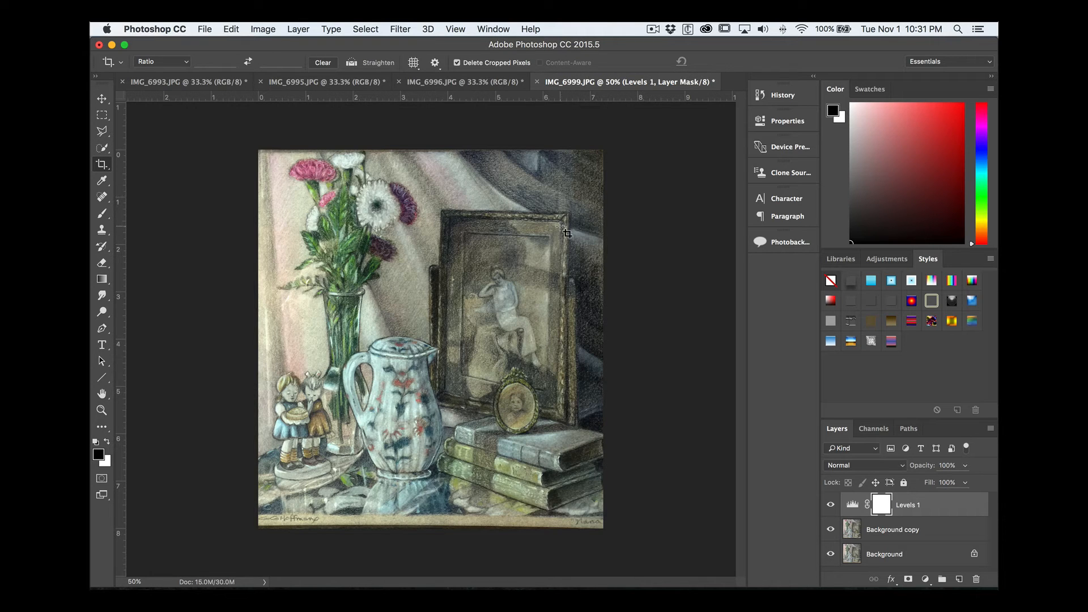
key(super+1)
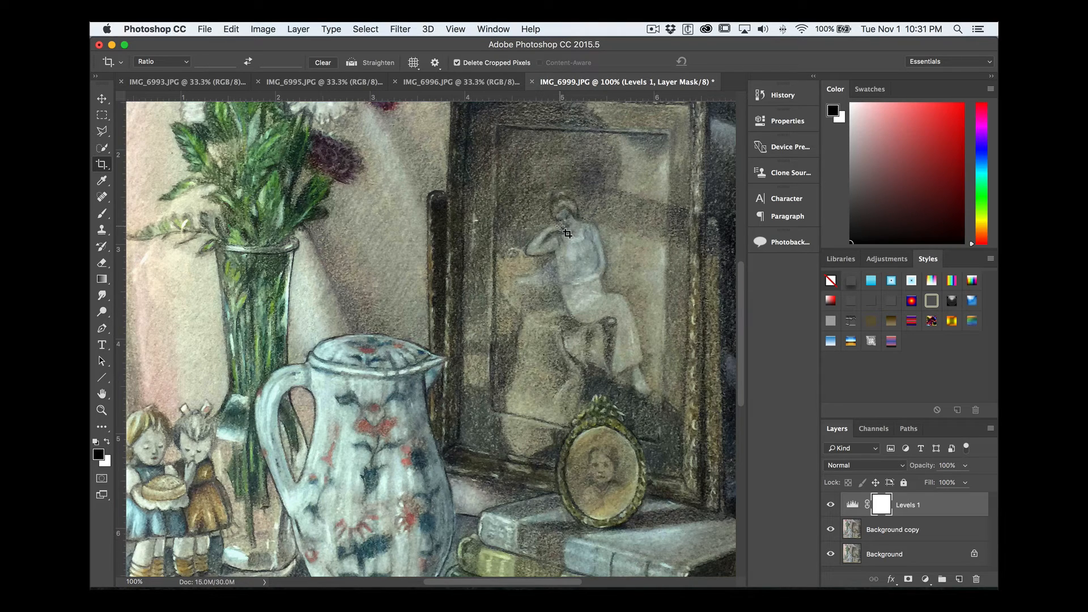
key(super)
key(super+minus)
key(super+minus)
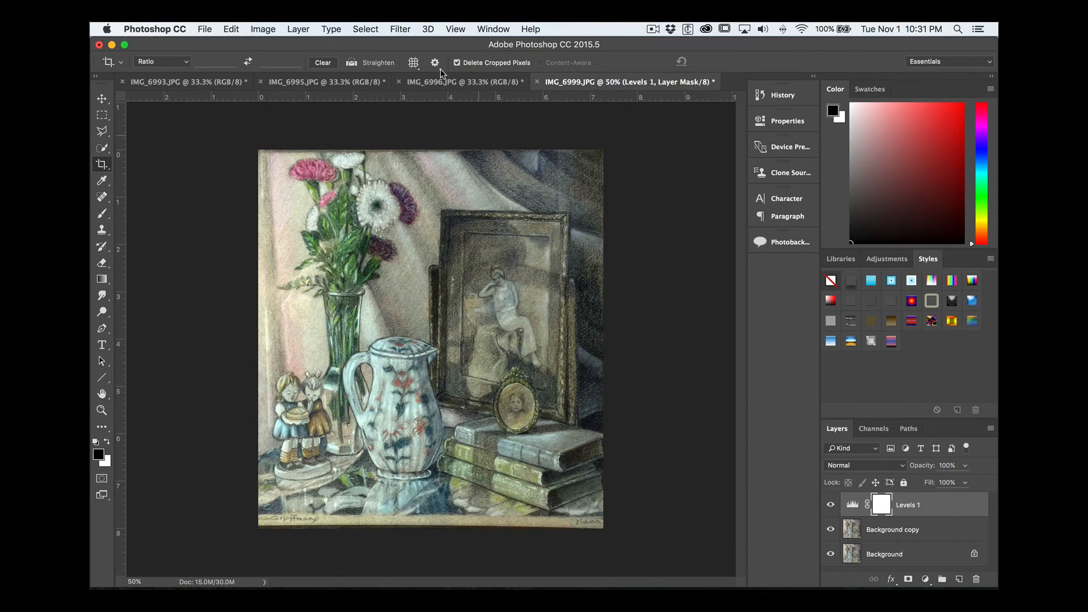
click(206, 28)
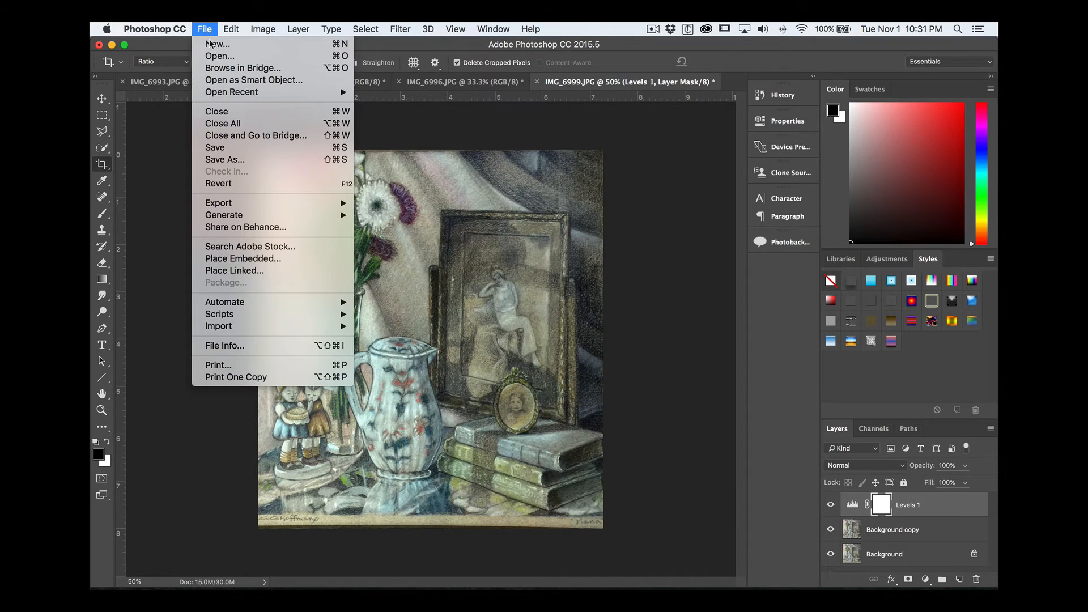
click(216, 114)
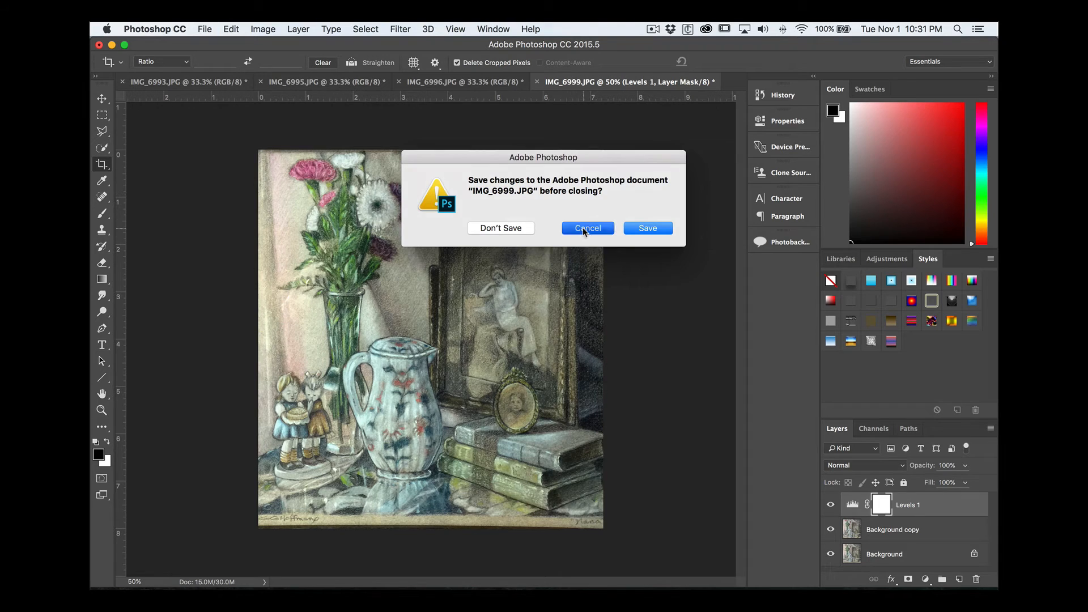
click(583, 227)
Step: Save the layered image as a Photoshop file named "Nana still life" in the submission video folder
click(205, 30)
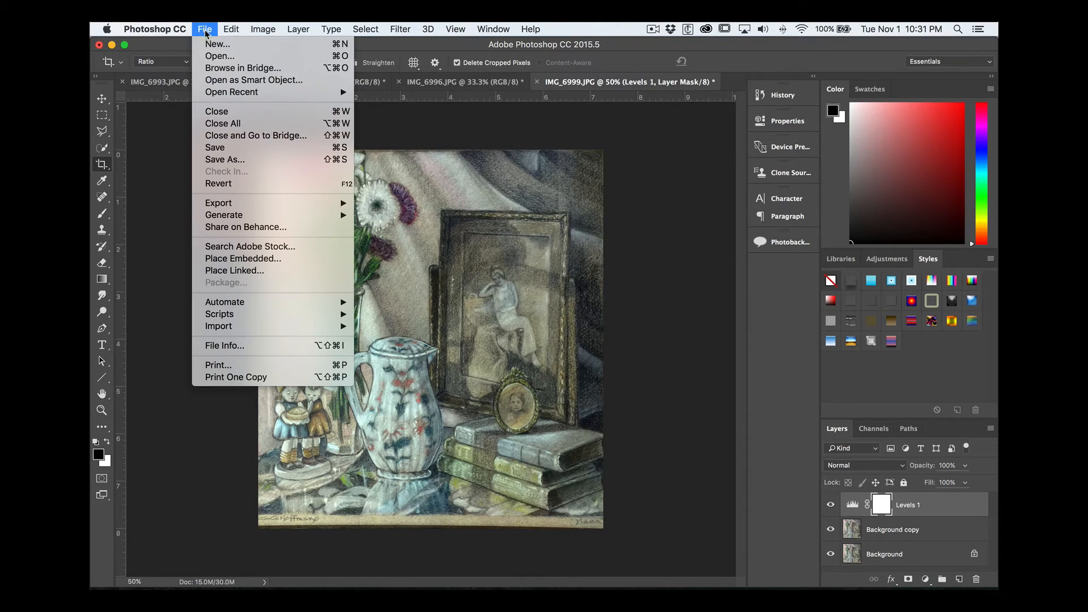
click(220, 161)
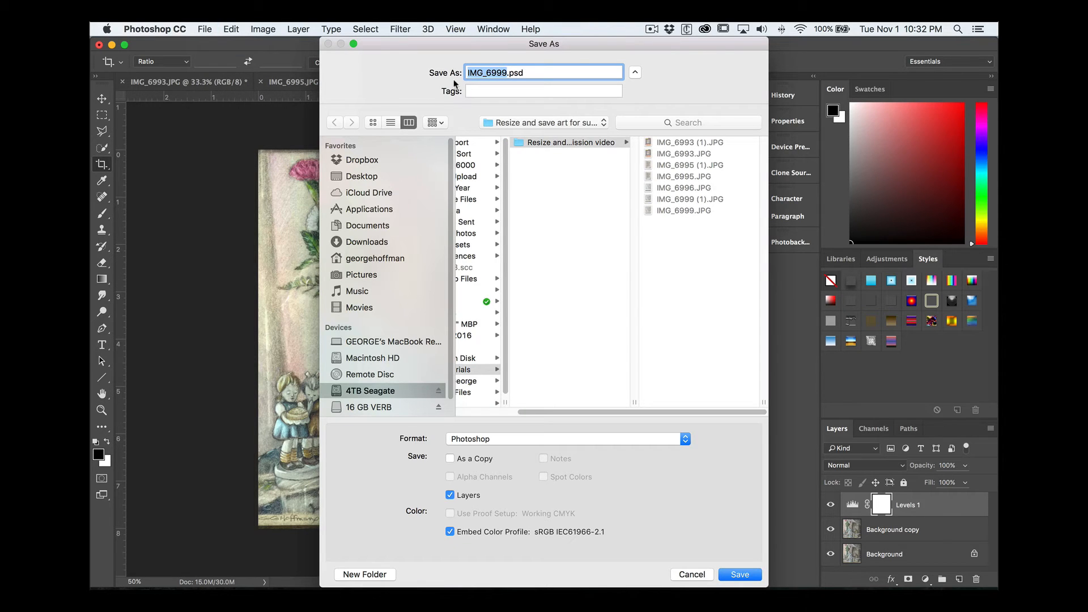
text(Nana mon)
key(BackSpace)
key(BackSpace)
key(BackSpace)
text(still life)
click(744, 576)
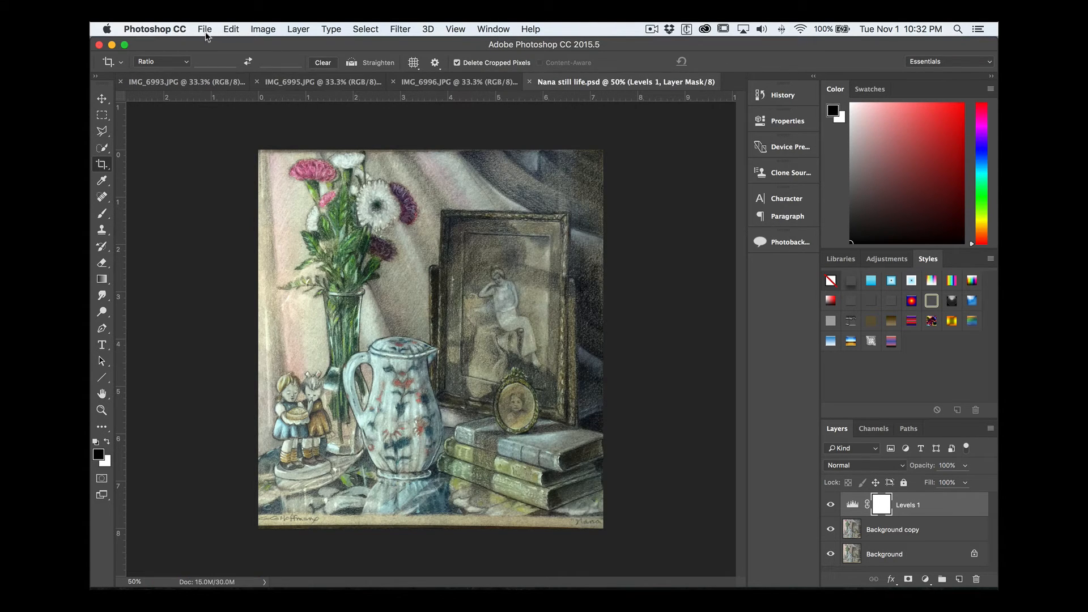
Step: Start a Save for Web export of the image as a maximum-quality JPEG and set its width to 1920 px
click(205, 30)
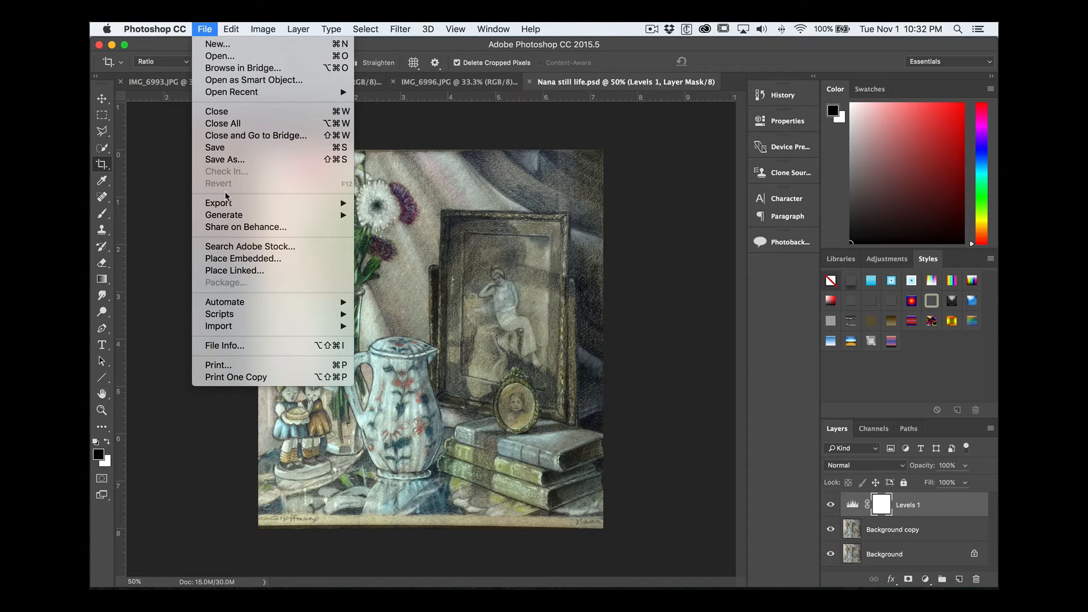
mouse_move(225, 204)
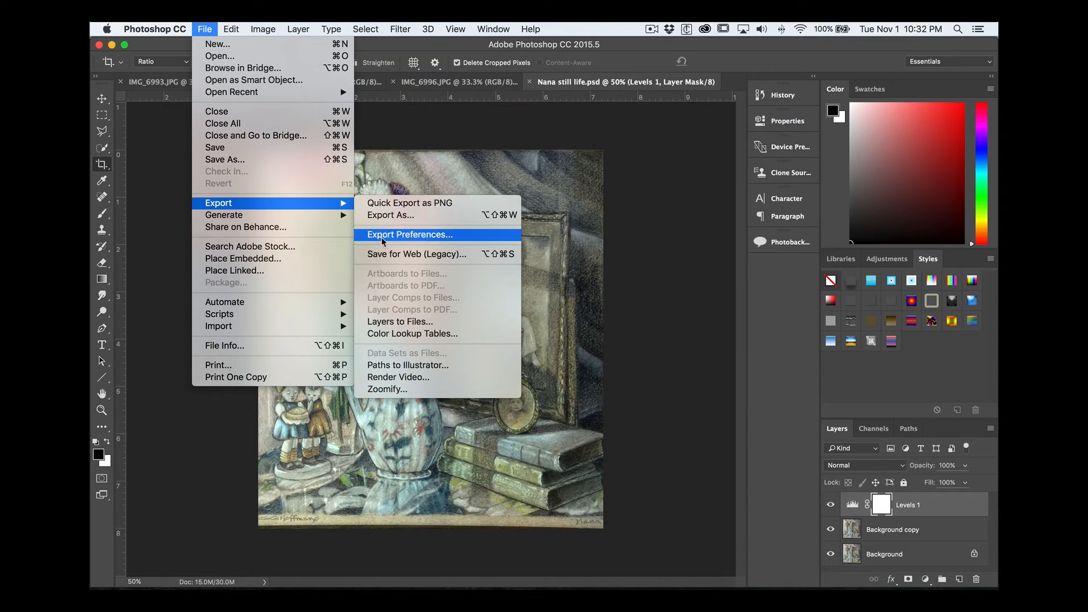
click(381, 255)
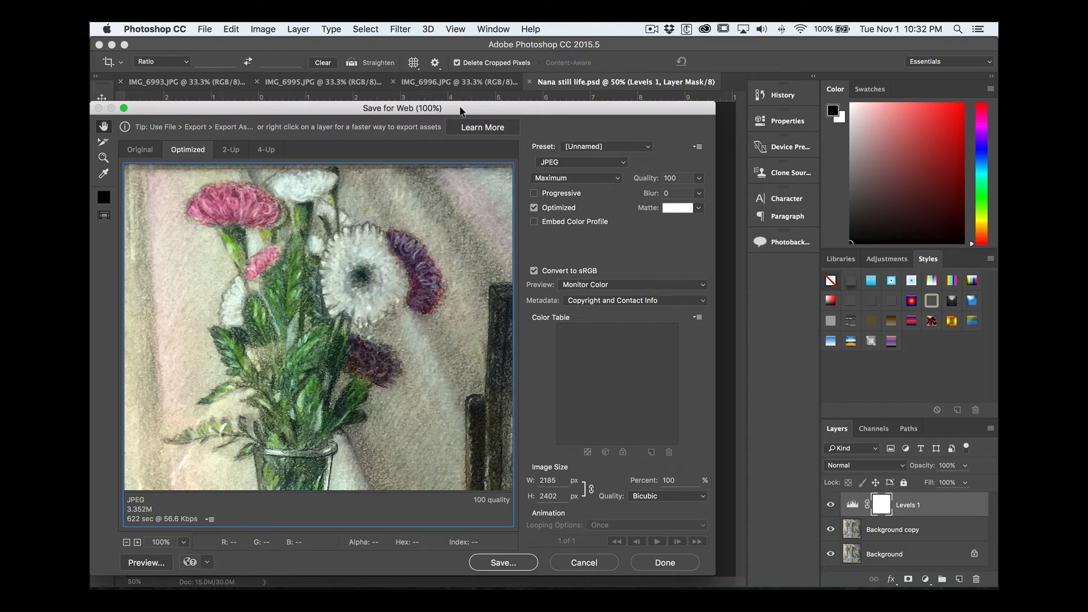
drag(462, 109, 506, 78)
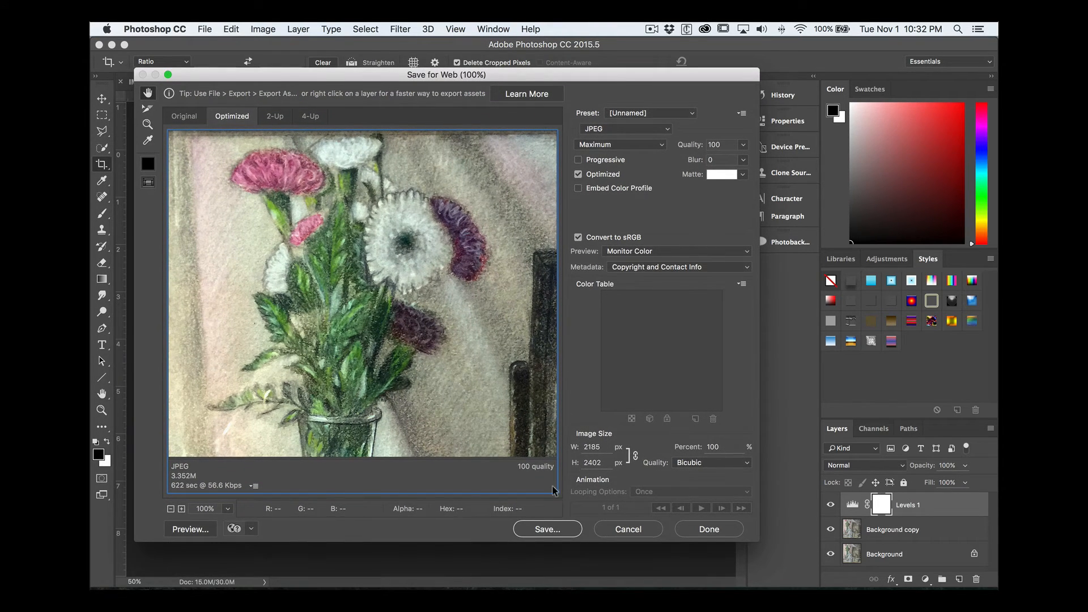
drag(600, 448, 585, 447)
text(1920)
Step: Set the export height to 1920 px with proportions linked and save the JPEG as Nana-still-life.jpg
click(600, 463)
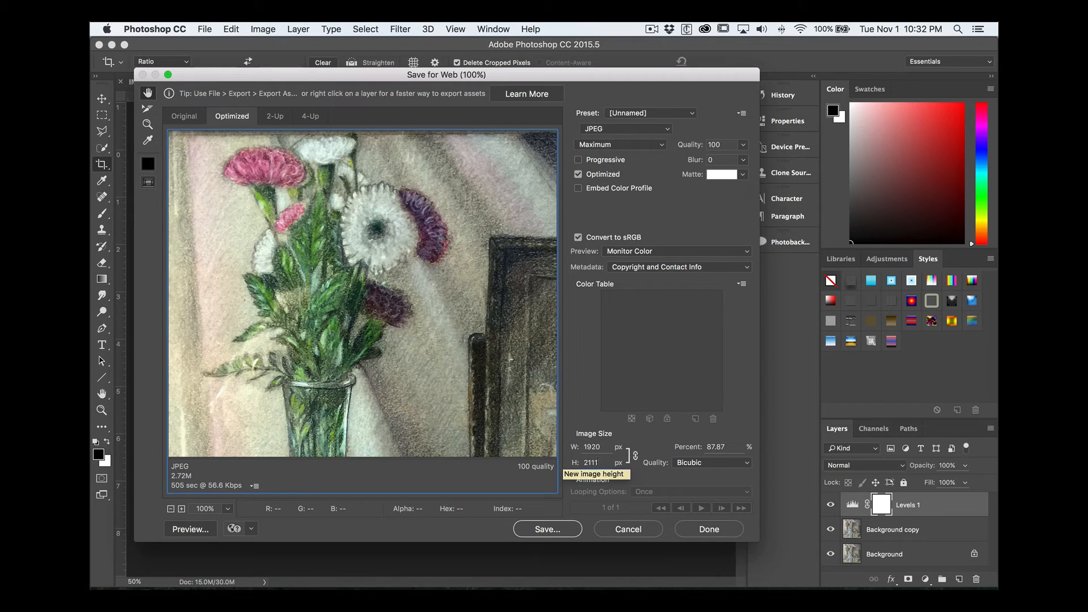
drag(608, 462, 582, 463)
text(1920)
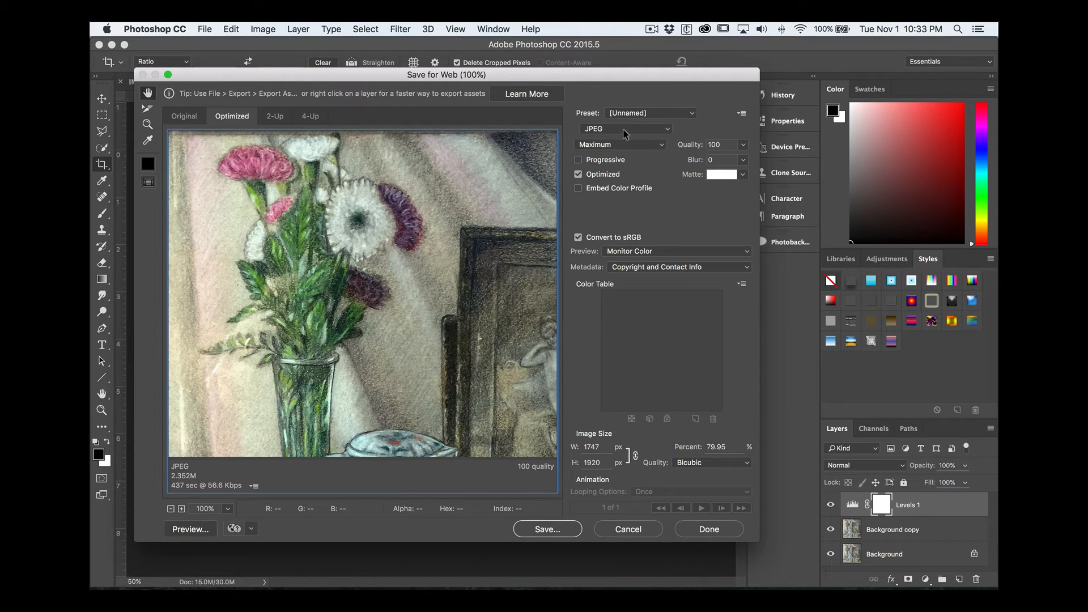
click(547, 529)
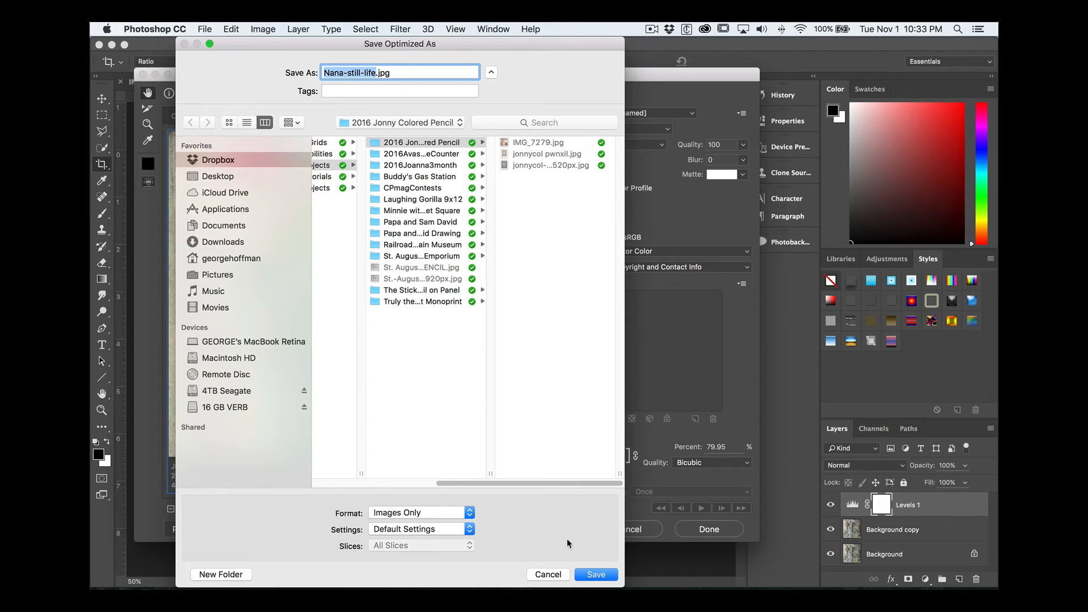
click(587, 575)
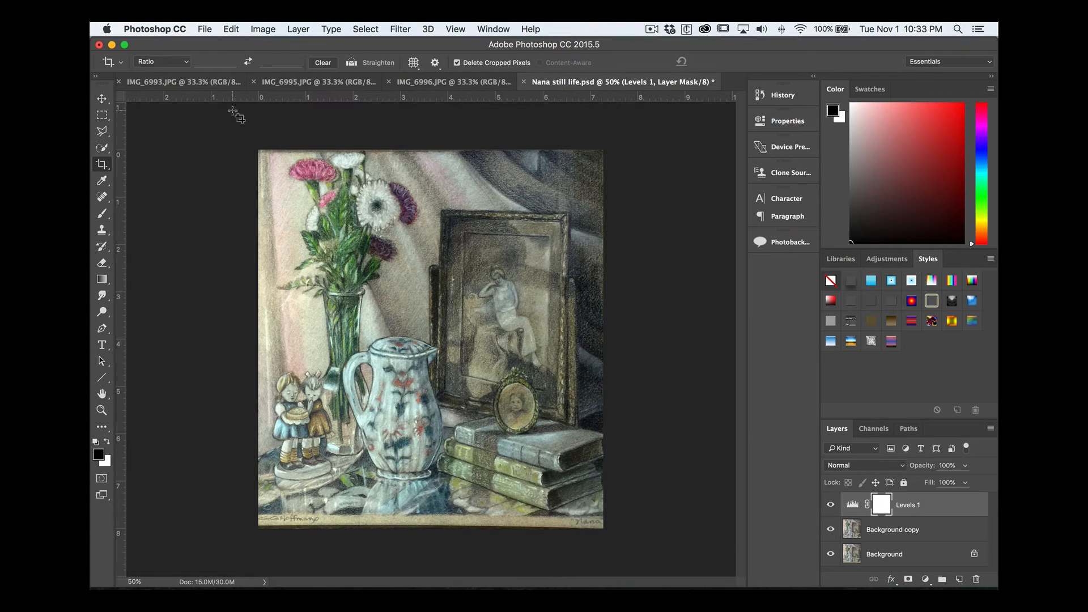
Step: Close the Nana still life document and save its changes
click(203, 29)
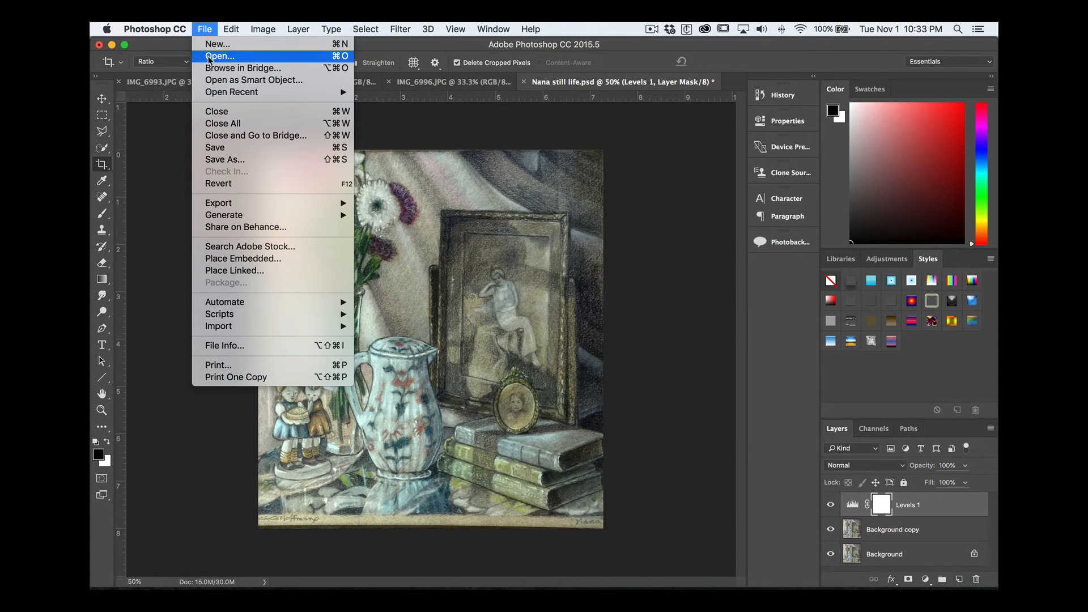
click(216, 112)
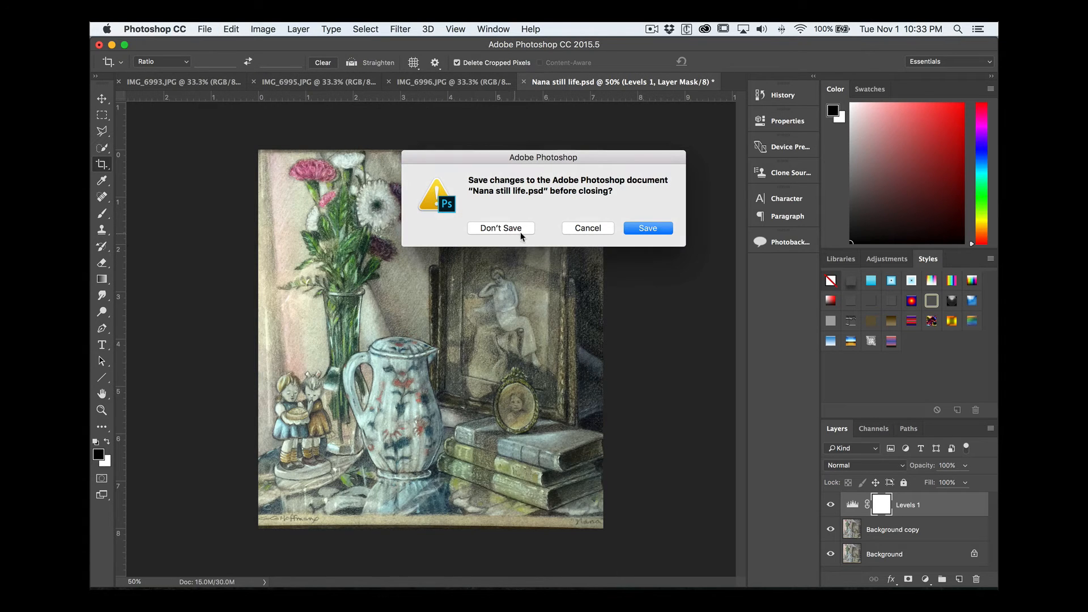
click(630, 226)
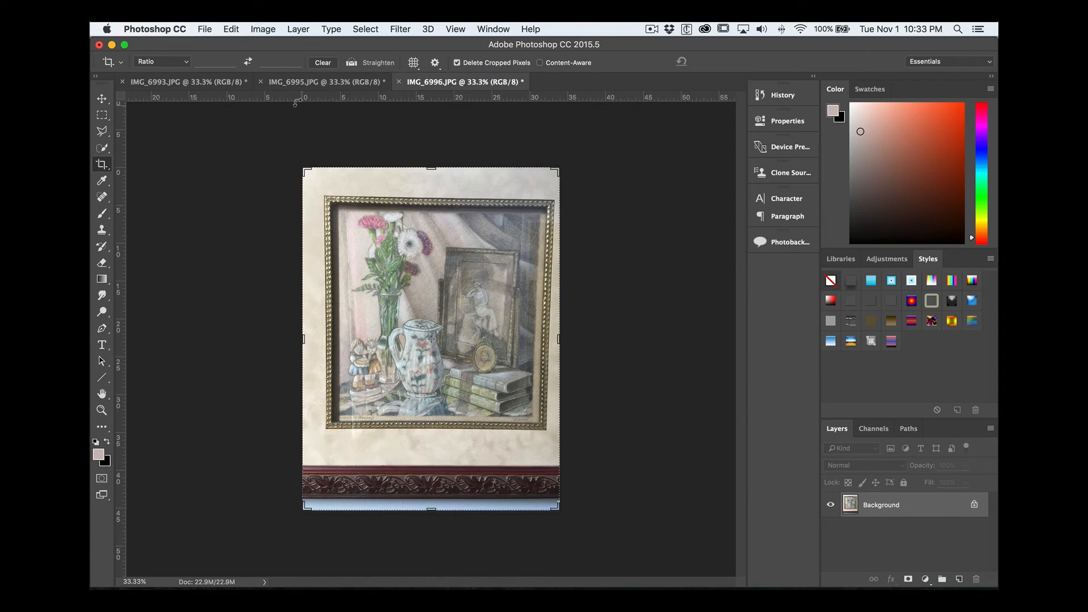
Step: Switch to IMG_6995.JPG and draw a Perspective Crop frame over the white-framed flower artwork
click(288, 87)
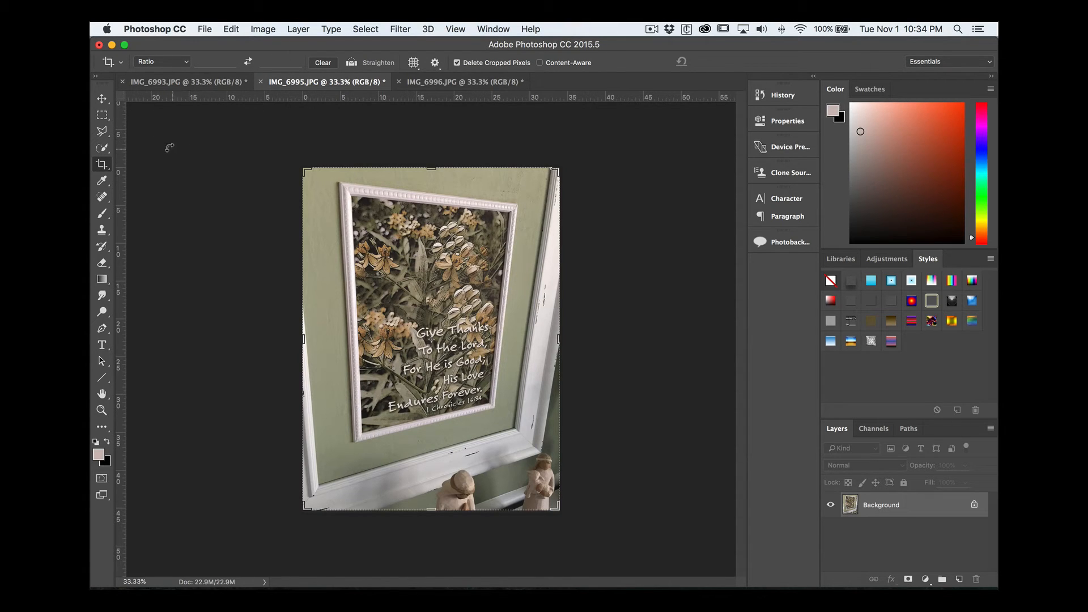
click(104, 116)
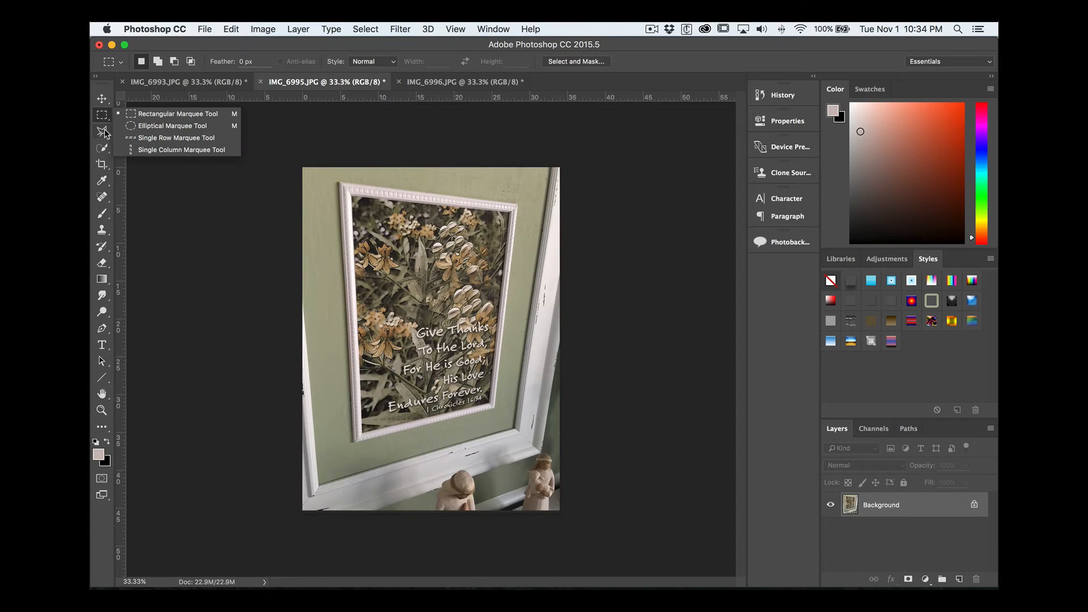
click(104, 165)
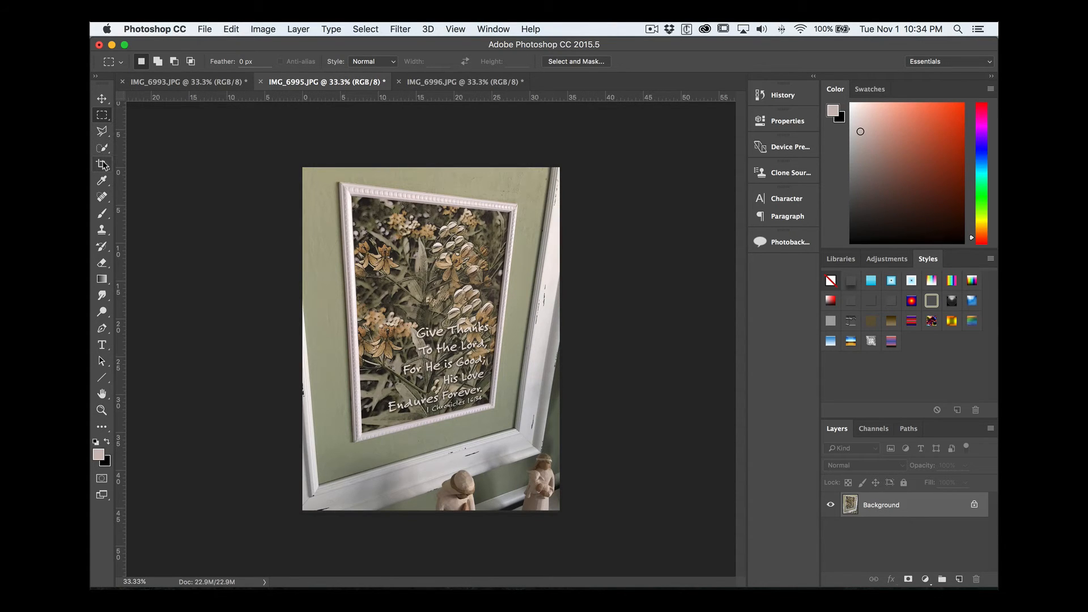
click(105, 165)
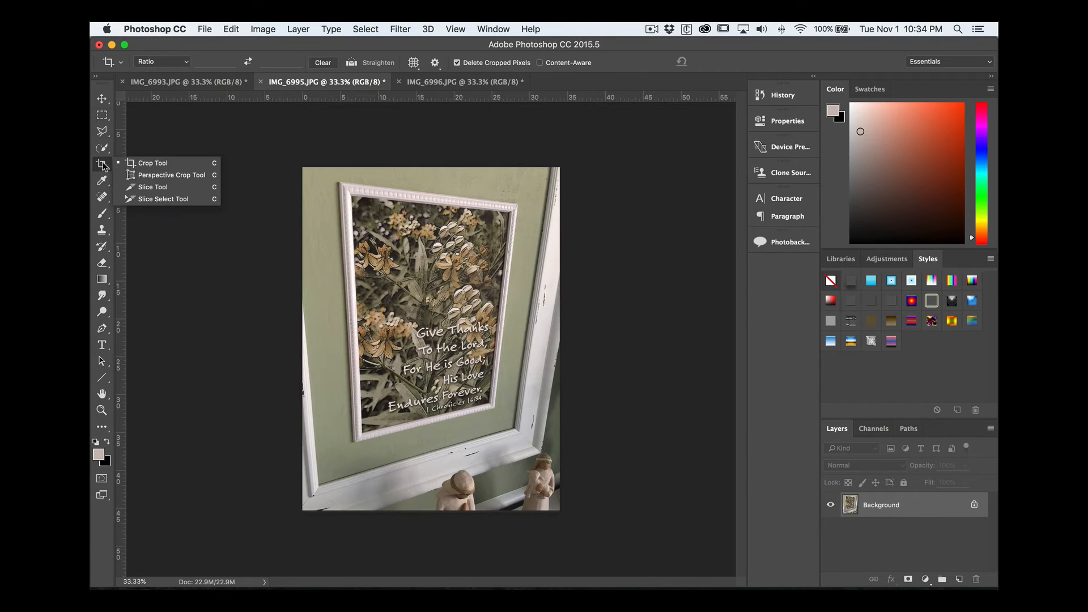
click(146, 175)
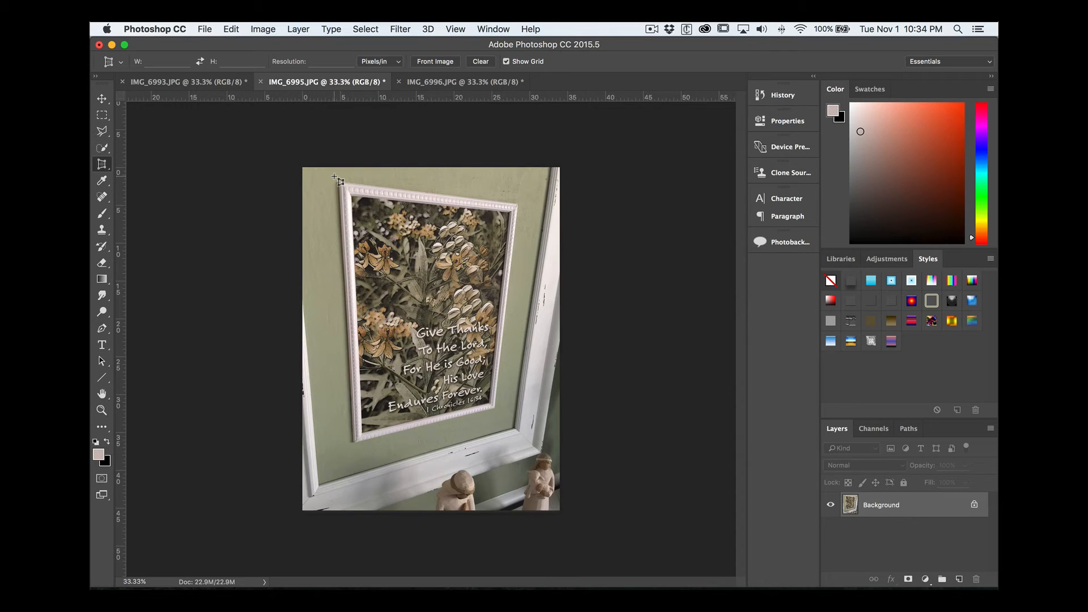
drag(334, 177, 498, 414)
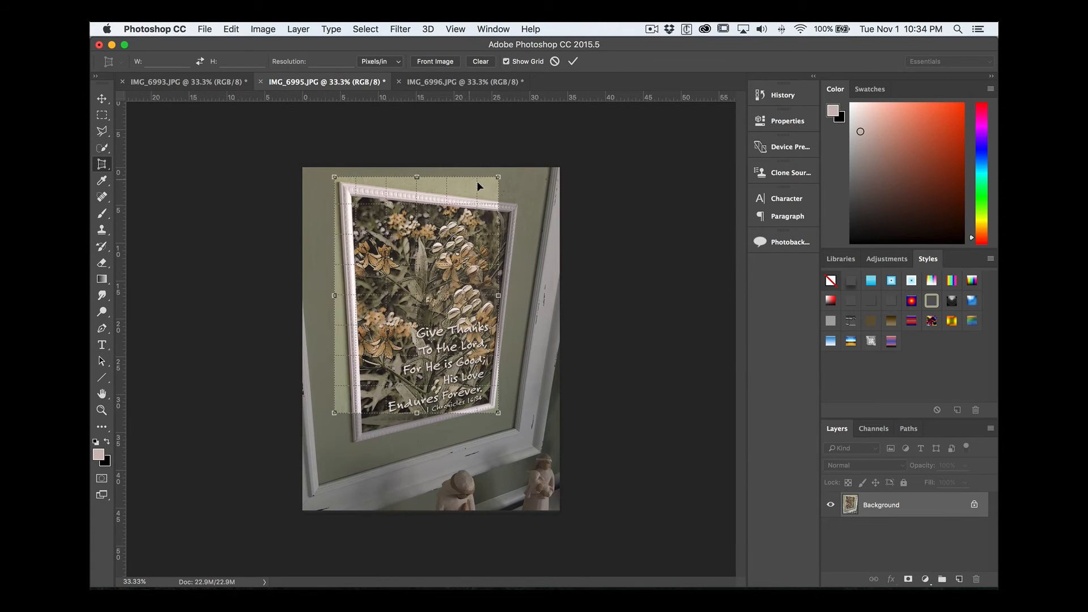
Step: Fit the crop corners just outside the corners of the white picture frame and apply the perspective crop
drag(498, 179, 521, 201)
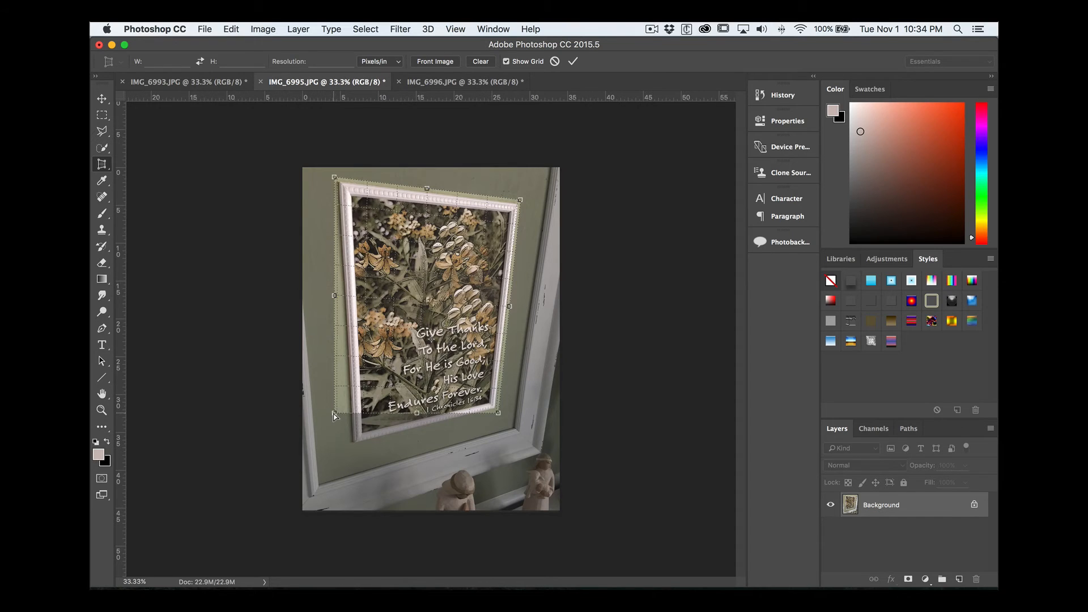
drag(334, 414, 350, 450)
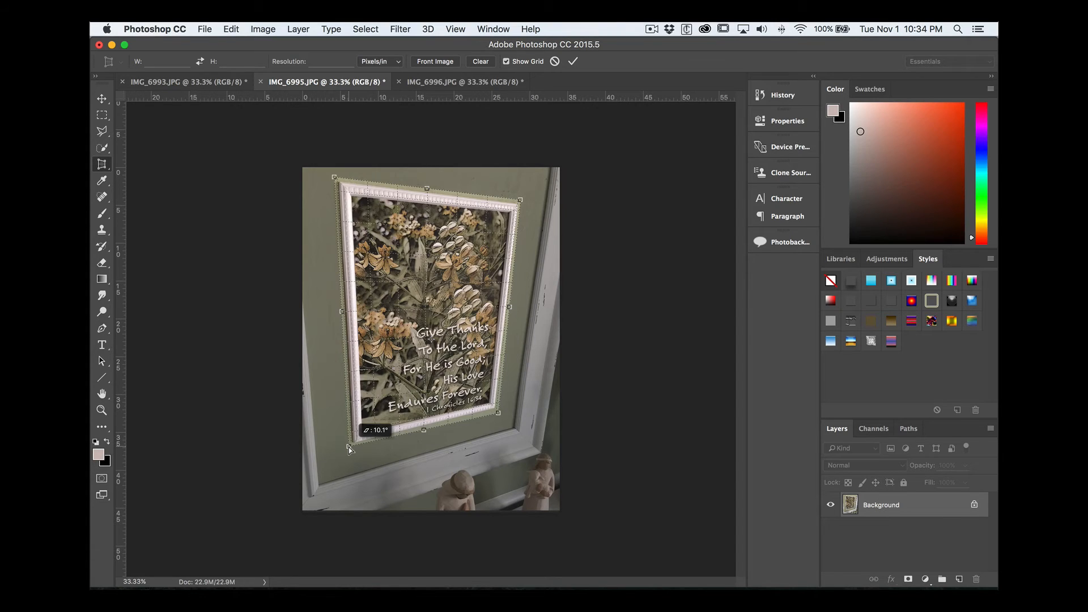
drag(350, 450, 349, 449)
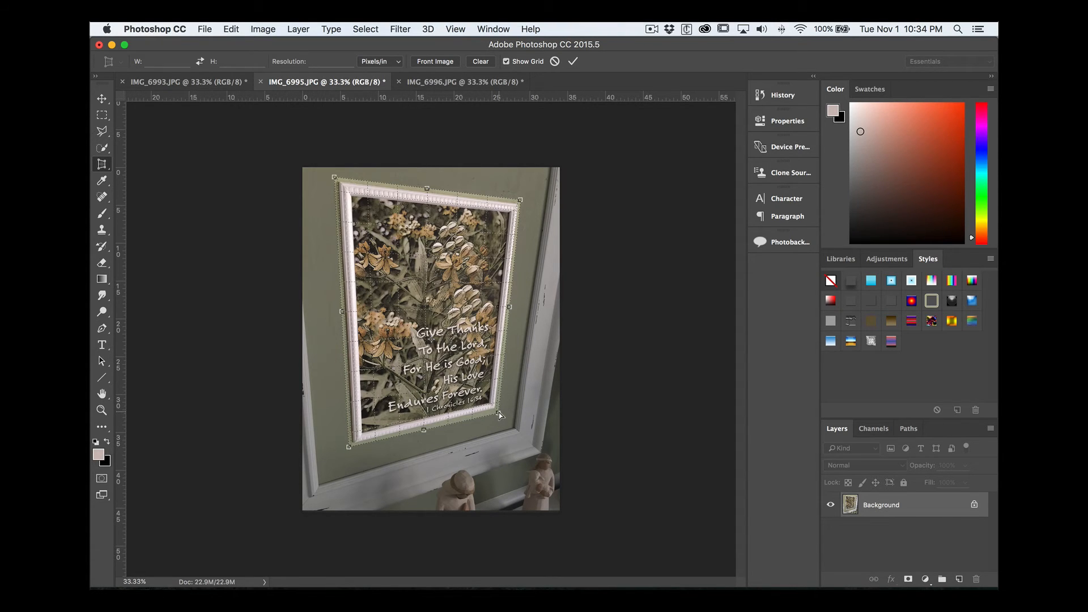
drag(499, 414, 499, 414)
key(Return)
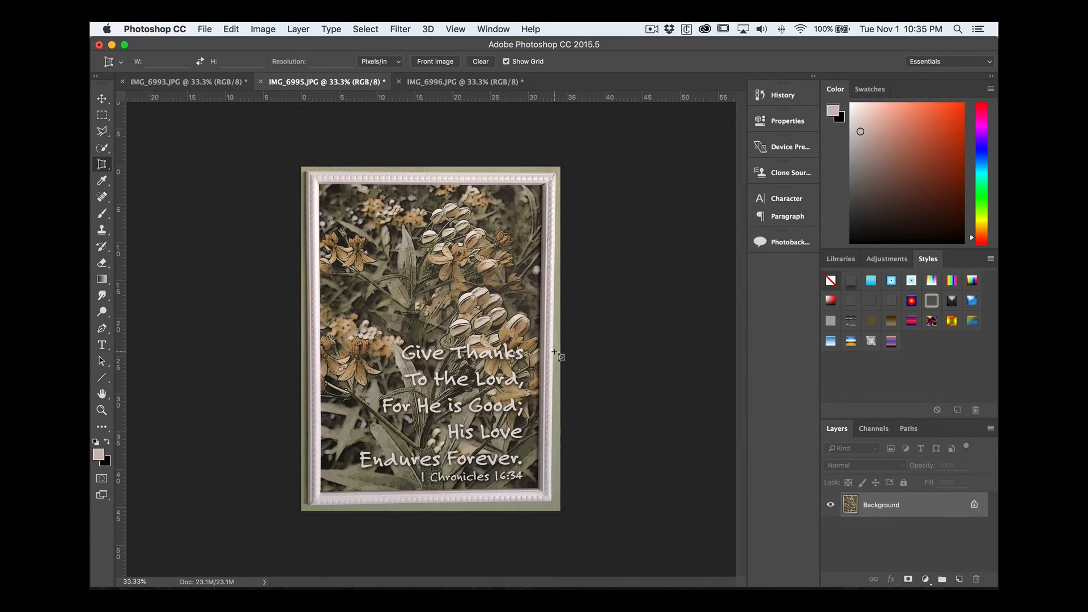
click(545, 443)
key(Escape)
Step: Duplicate the Background layer and add a Levels adjustment layer above the copy
drag(918, 505, 957, 577)
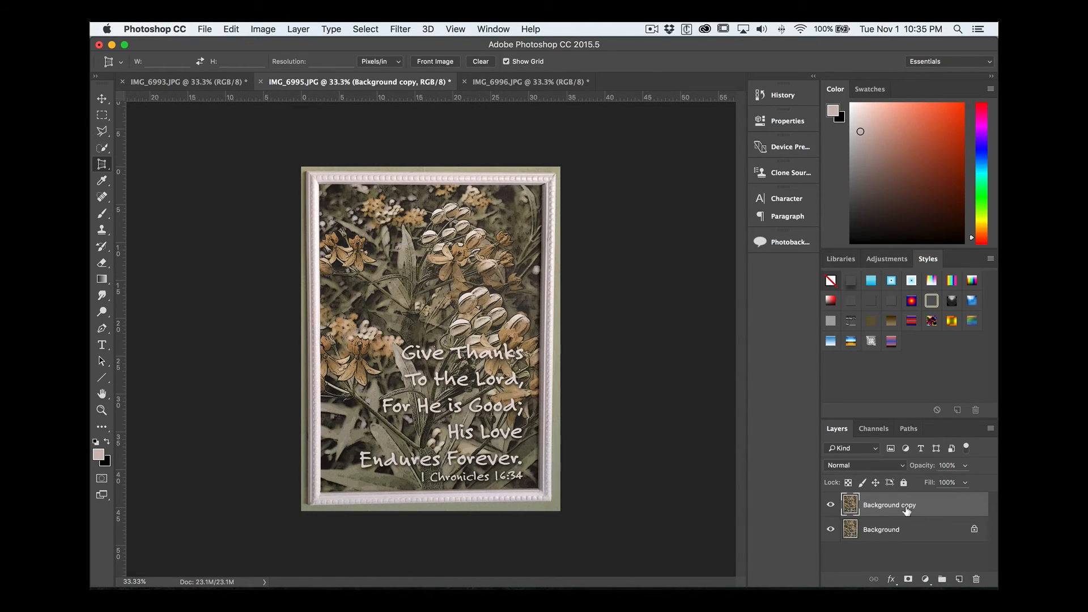
click(925, 579)
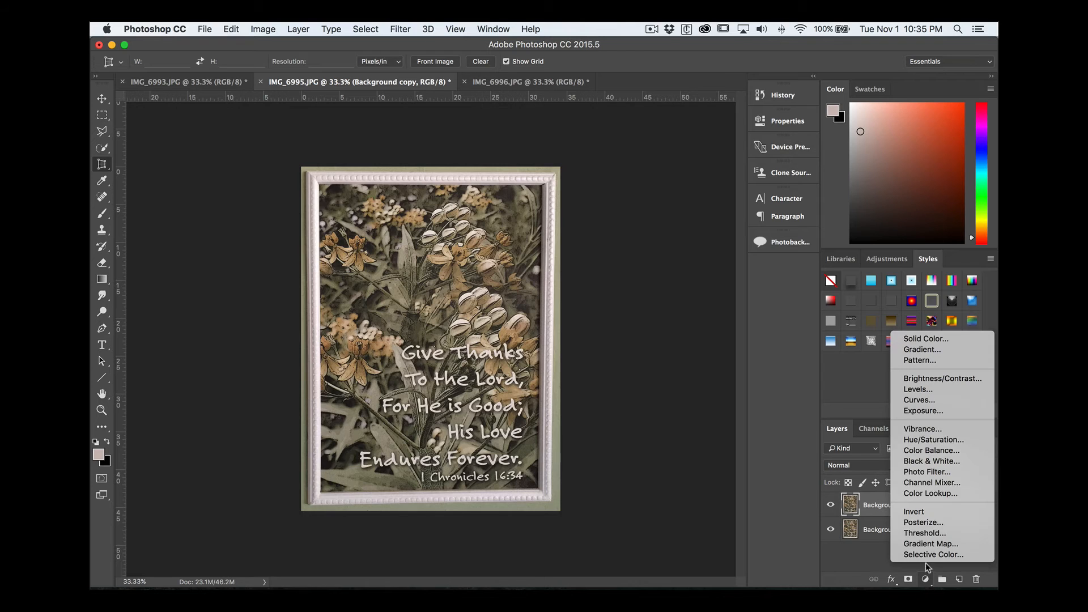
click(914, 389)
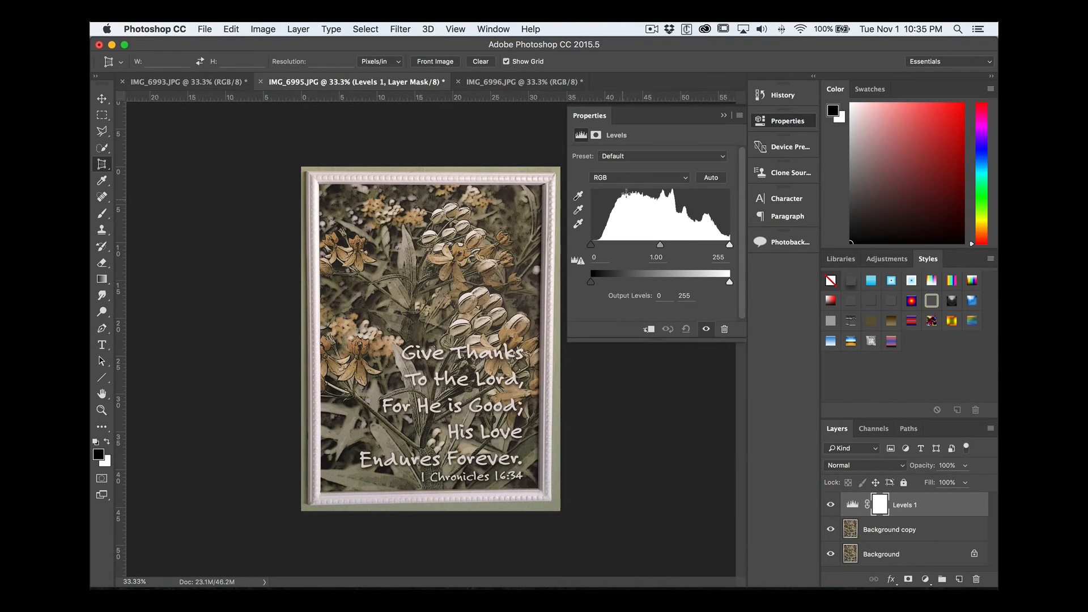
Step: Set the Levels adjustment's Red channel input black point to 22 and white point to 253
click(646, 175)
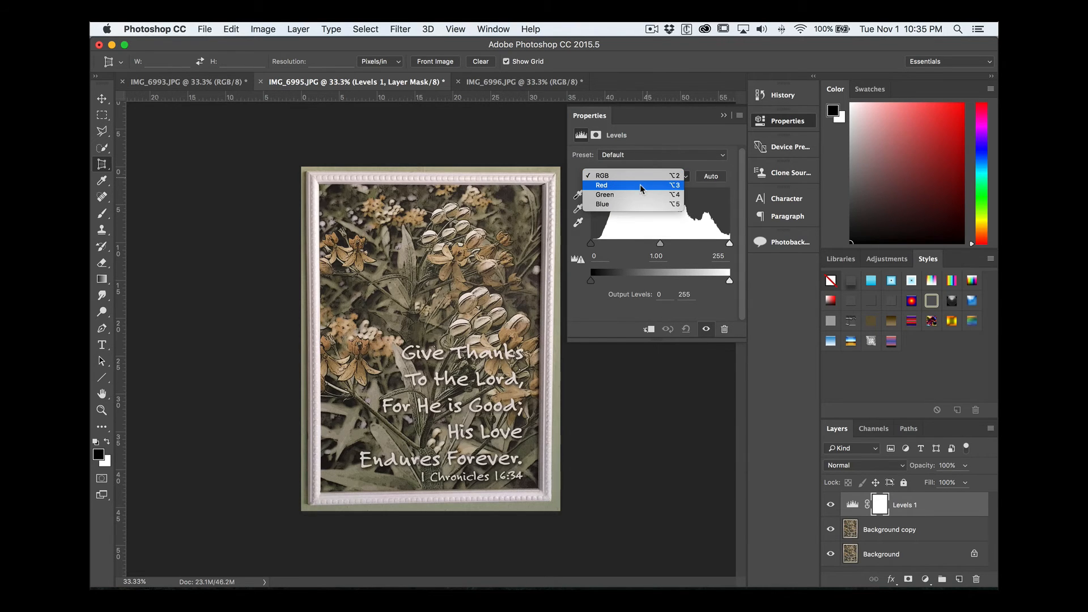
click(642, 186)
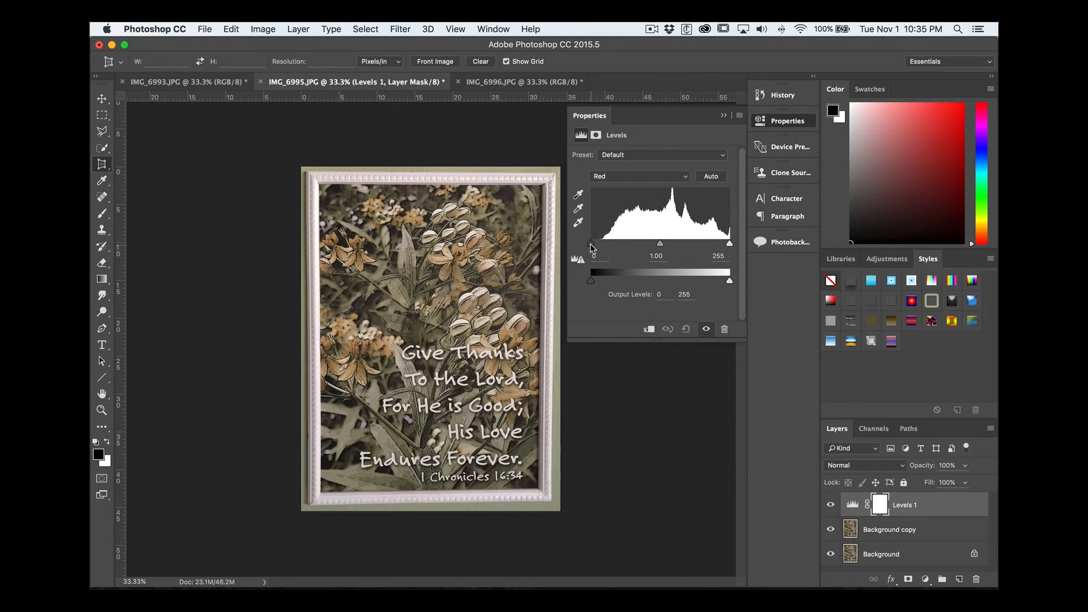
drag(592, 241, 602, 243)
drag(730, 243, 728, 244)
Step: Set the Levels adjustment's Green channel input black point to 16 and white point to 252
click(682, 176)
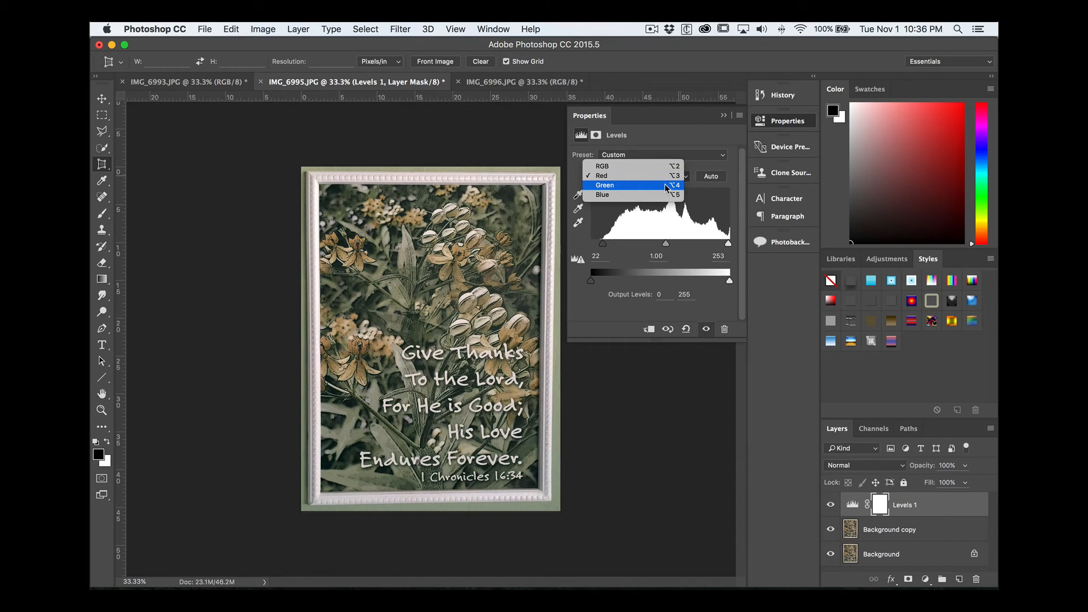
click(665, 183)
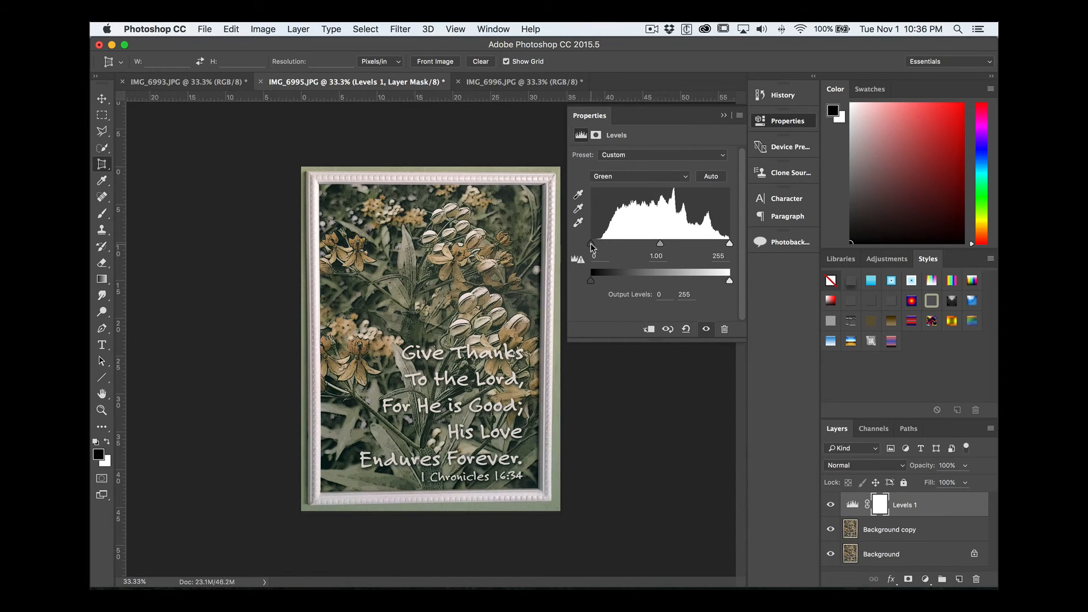
drag(590, 243, 599, 244)
drag(729, 248, 727, 245)
Step: Move the Blue channel's black and white input points in to the ends of its histogram and close the Levels settings
click(677, 177)
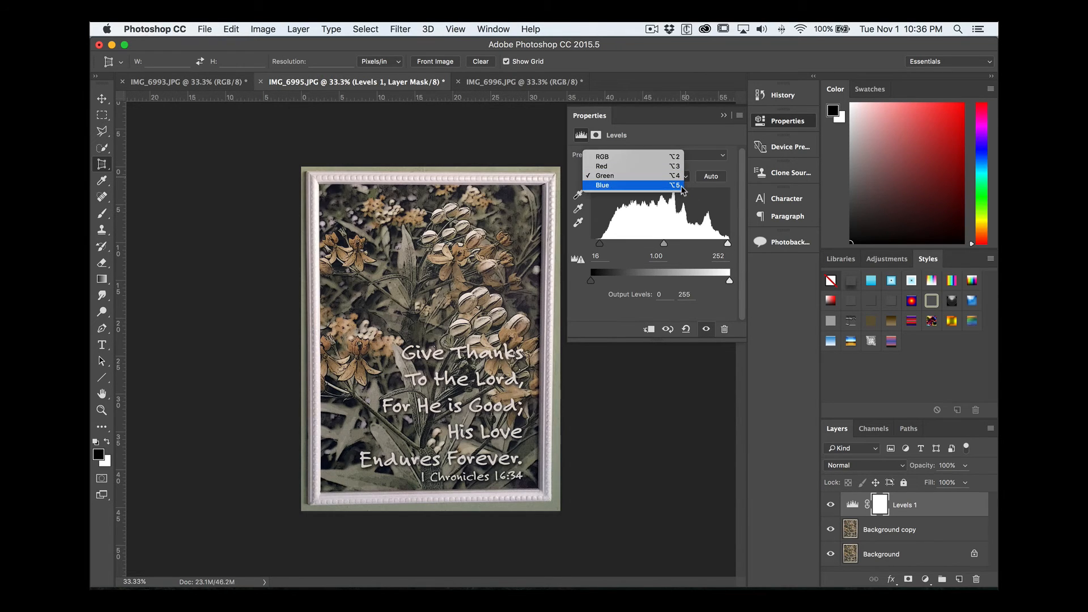
click(676, 186)
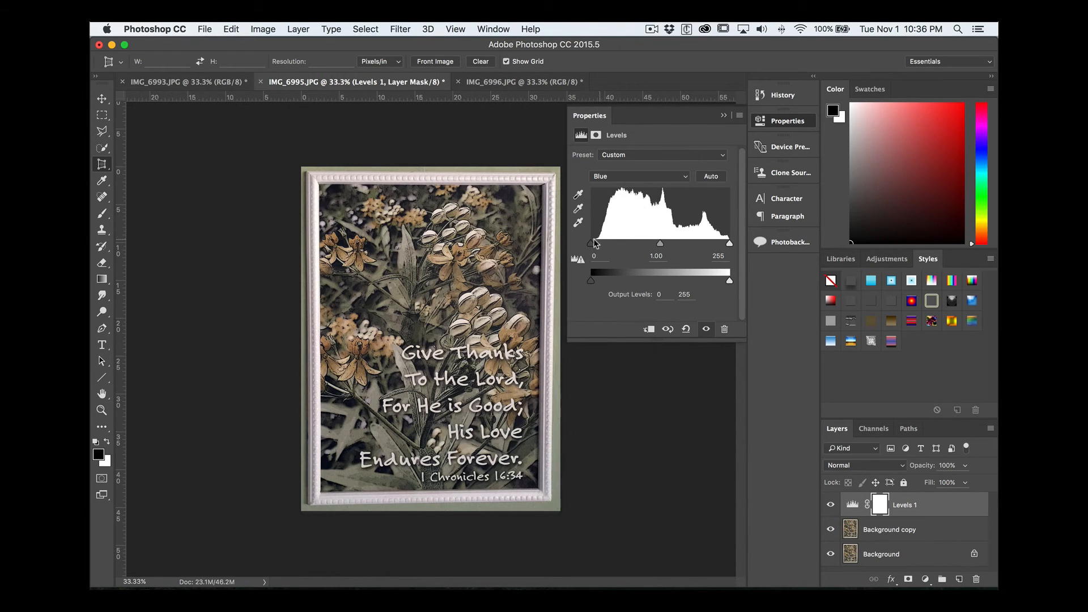
drag(591, 245, 596, 245)
drag(729, 243, 726, 242)
click(725, 116)
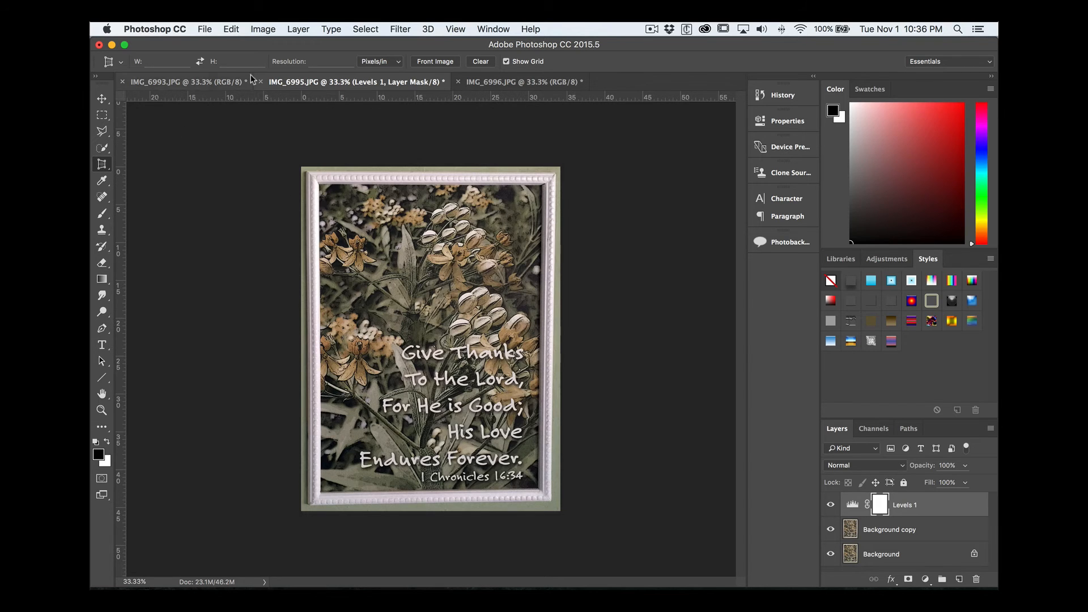
Step: Save the layered image as a Photoshop file named "Give thanks to the Lord" in the submission video folder
click(205, 30)
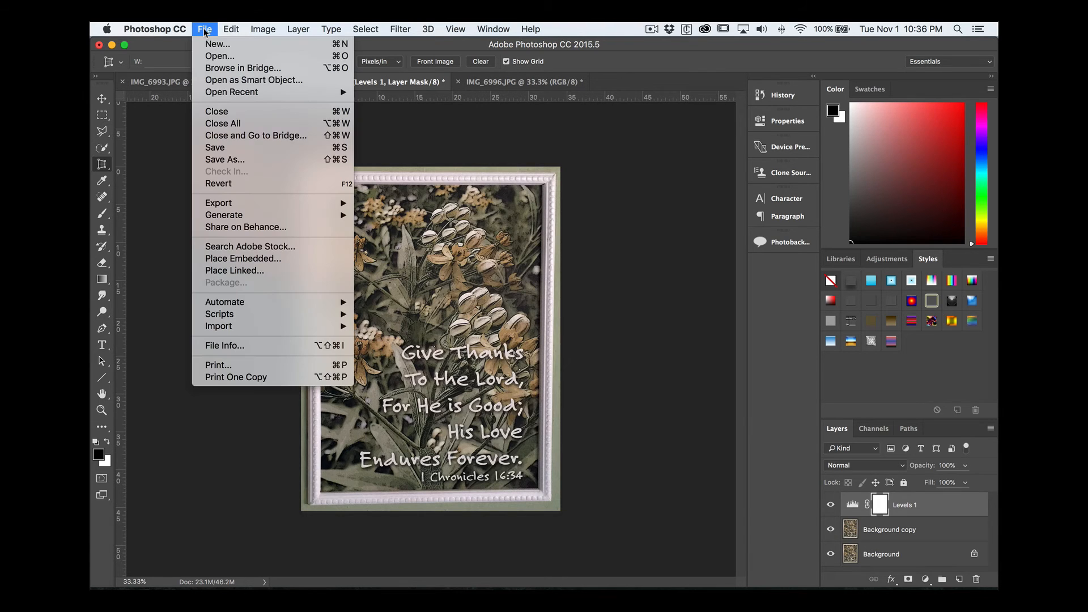
click(219, 160)
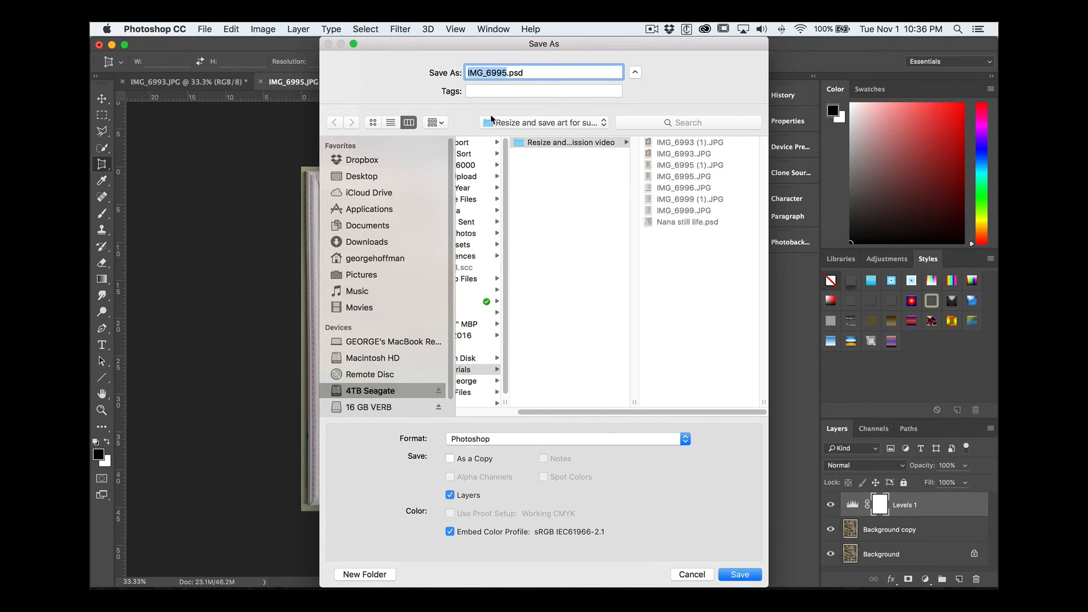
text(Give thanks to the )
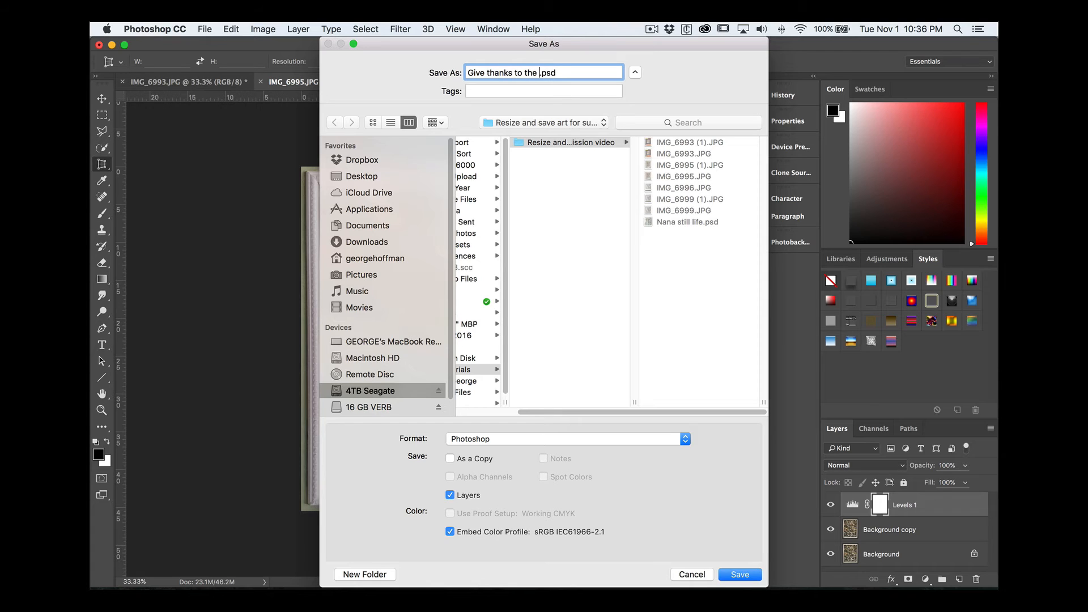
text(Lord)
click(546, 140)
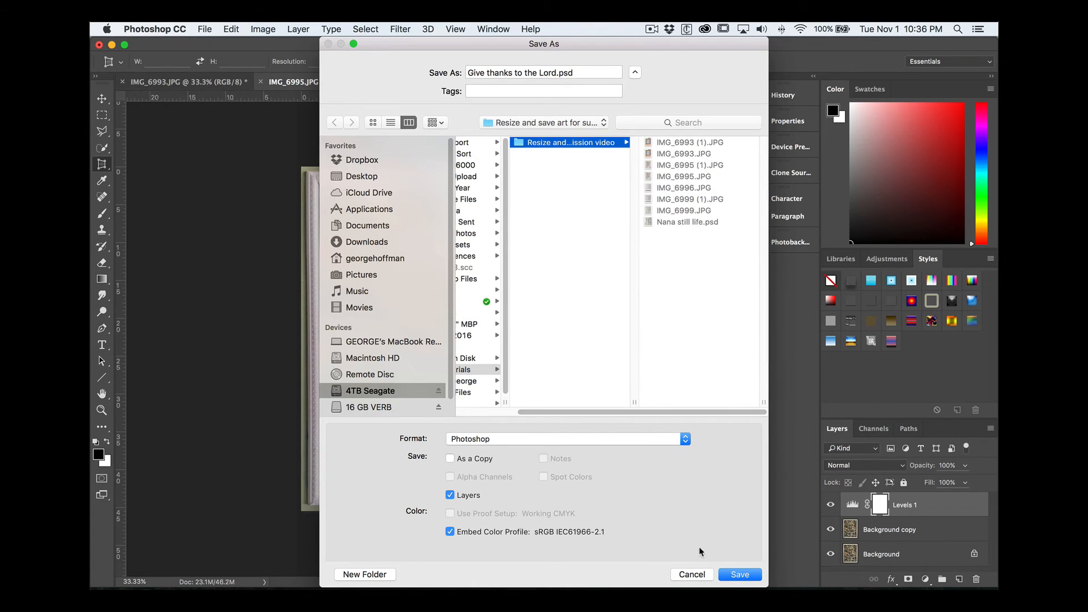
click(740, 573)
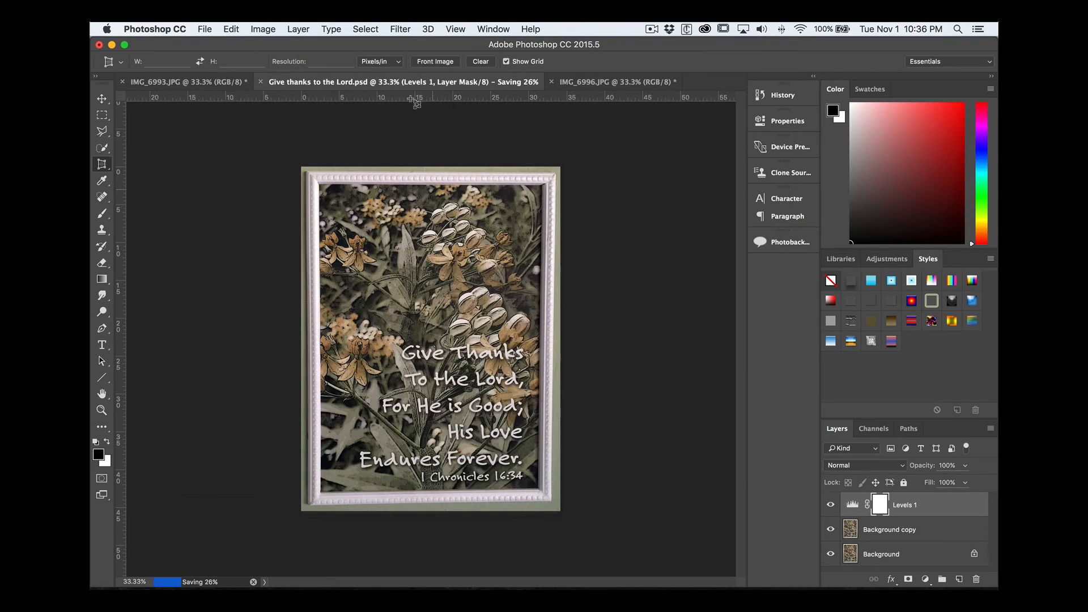
Step: Export the image through Save for Web as a maximum-quality JPEG 1920 px high, named Give-thanks-to-the-Lord.jpg
click(205, 29)
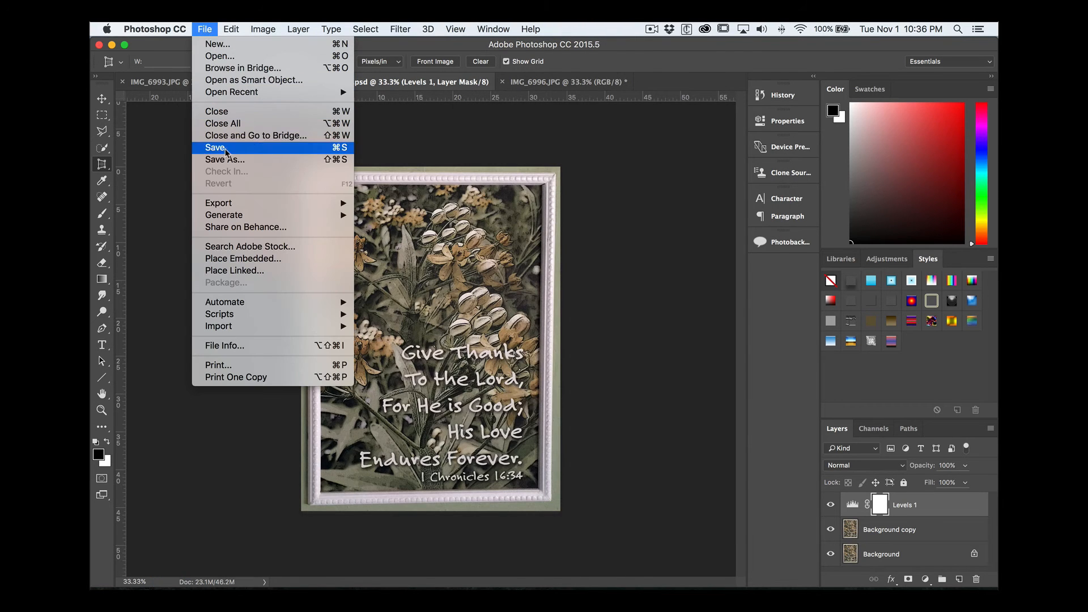
mouse_move(346, 203)
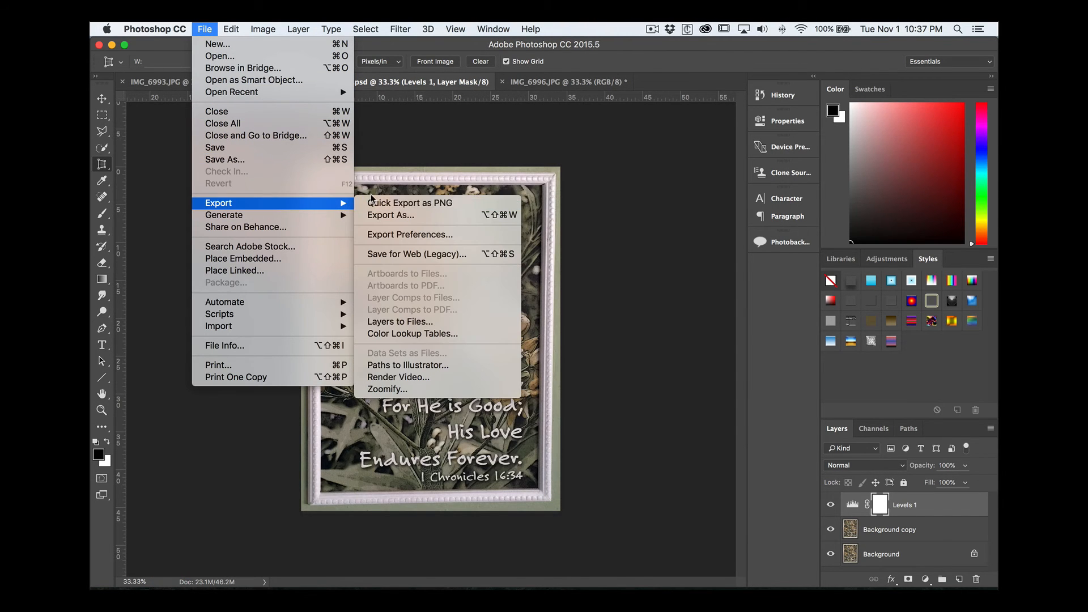
click(379, 255)
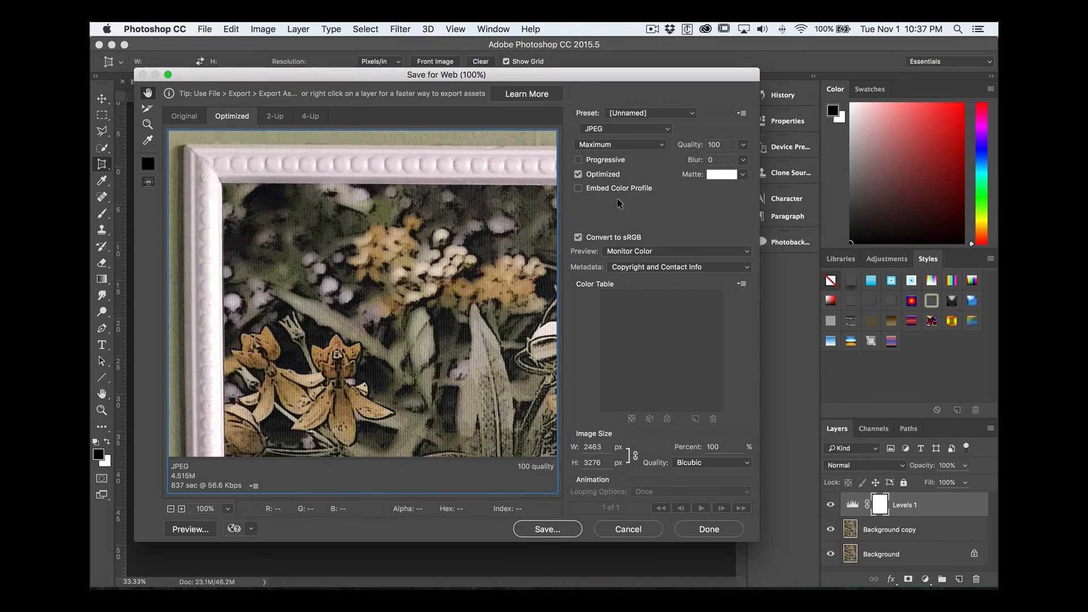
double_click(593, 460)
text(1920)
click(548, 530)
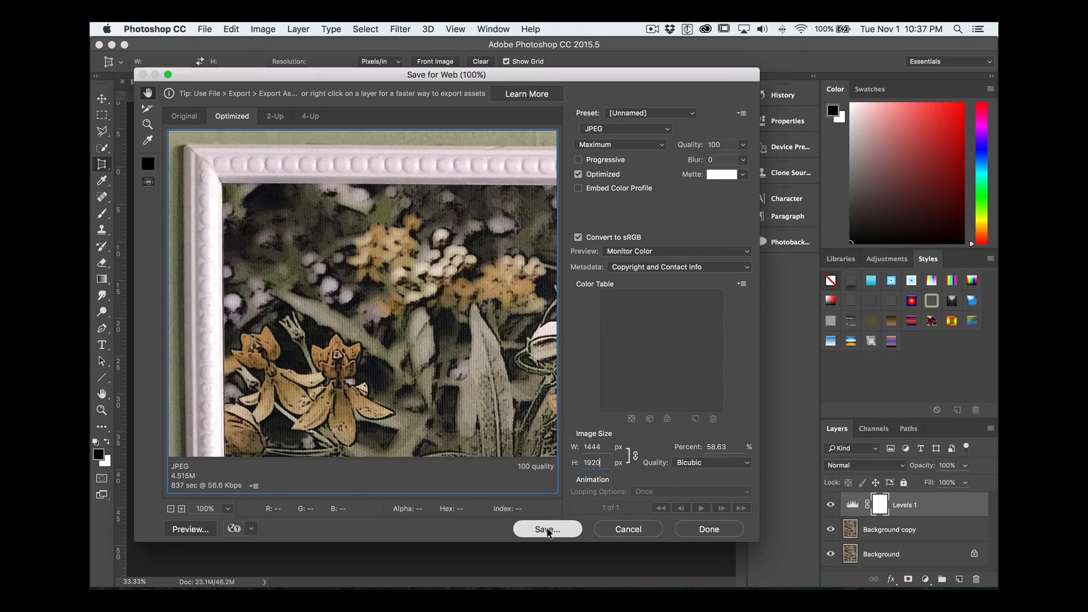
key(Return)
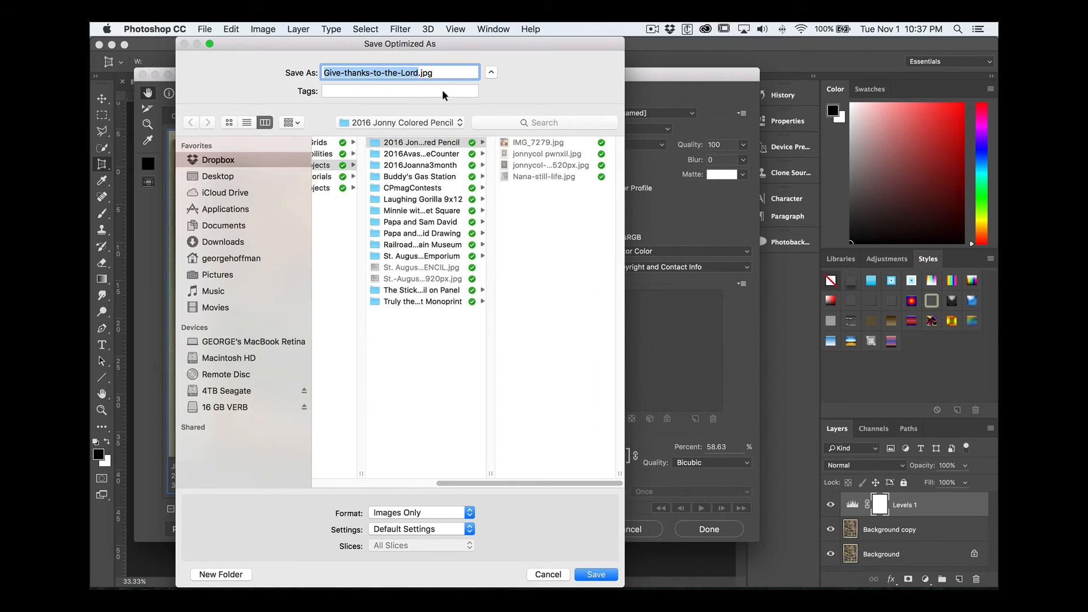
click(589, 573)
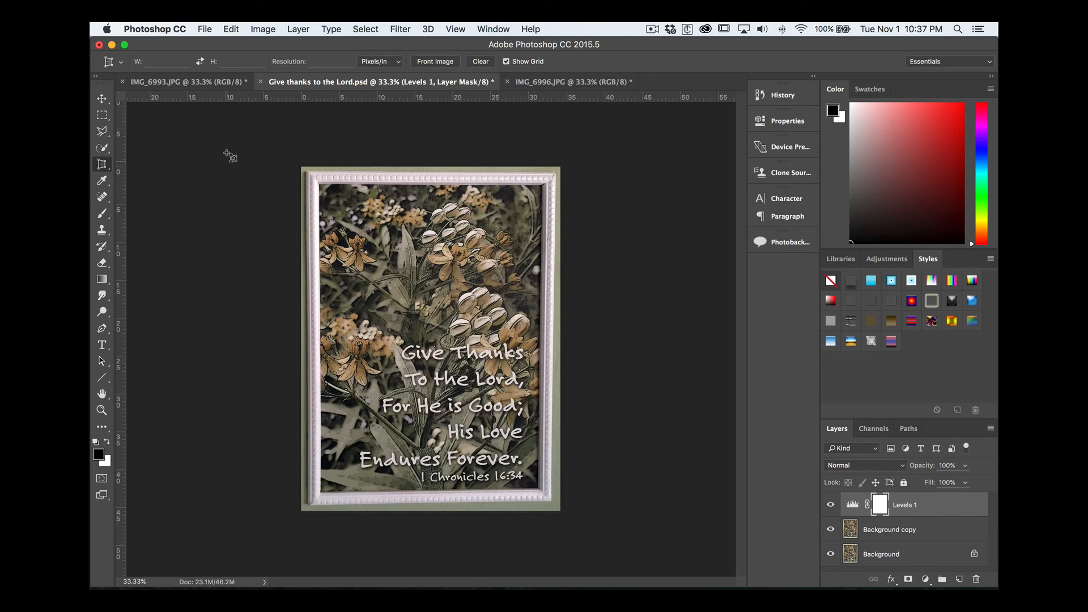
Step: Open the dog portrait photo IMG_6993 (1).JPG, browsing the artwork folder as thumbnails
click(204, 29)
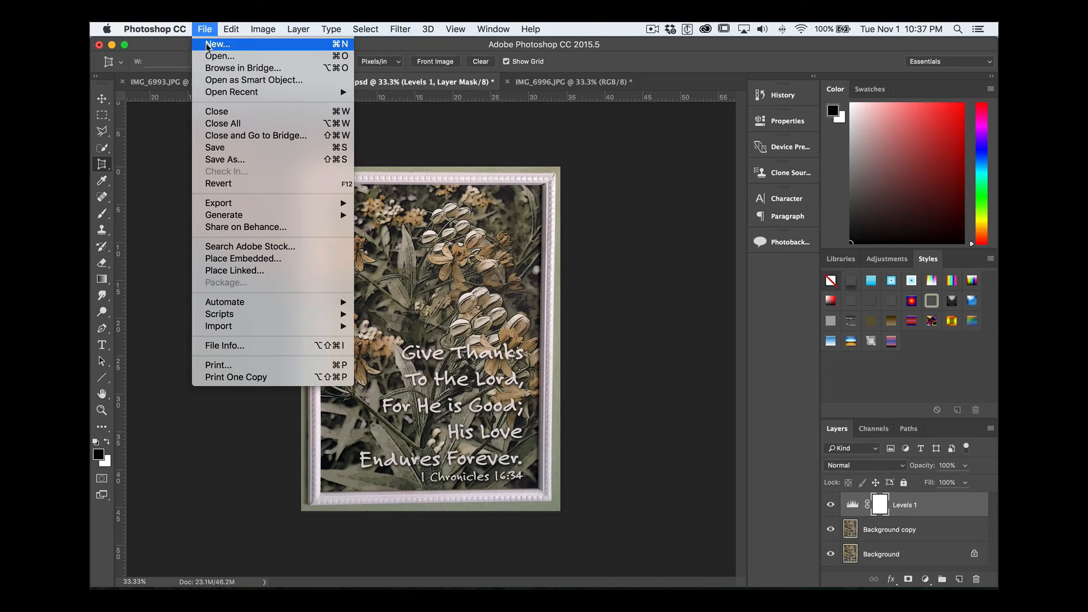
click(212, 57)
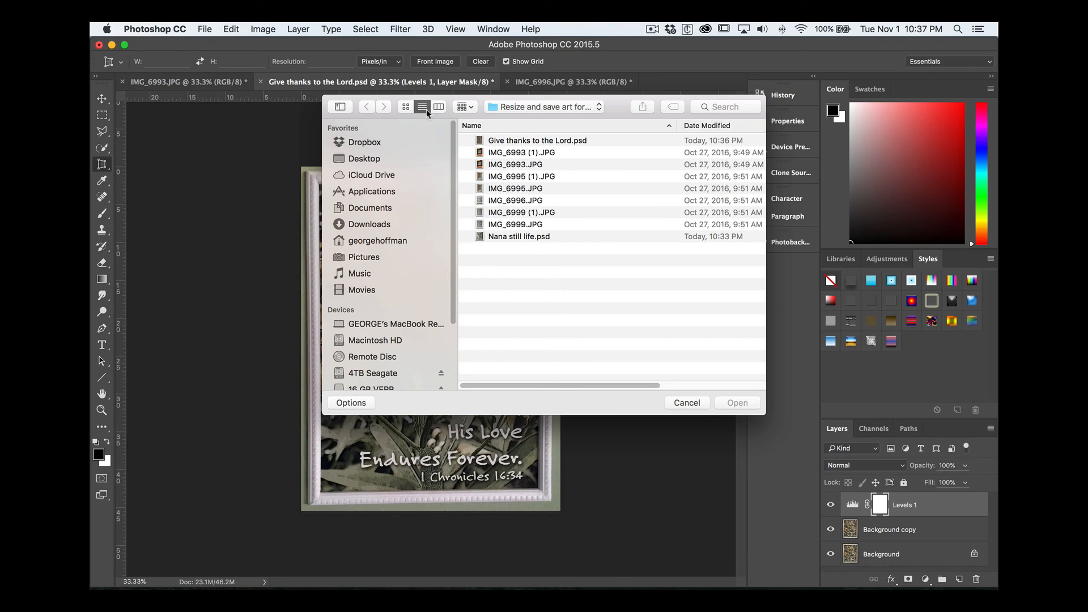
click(406, 106)
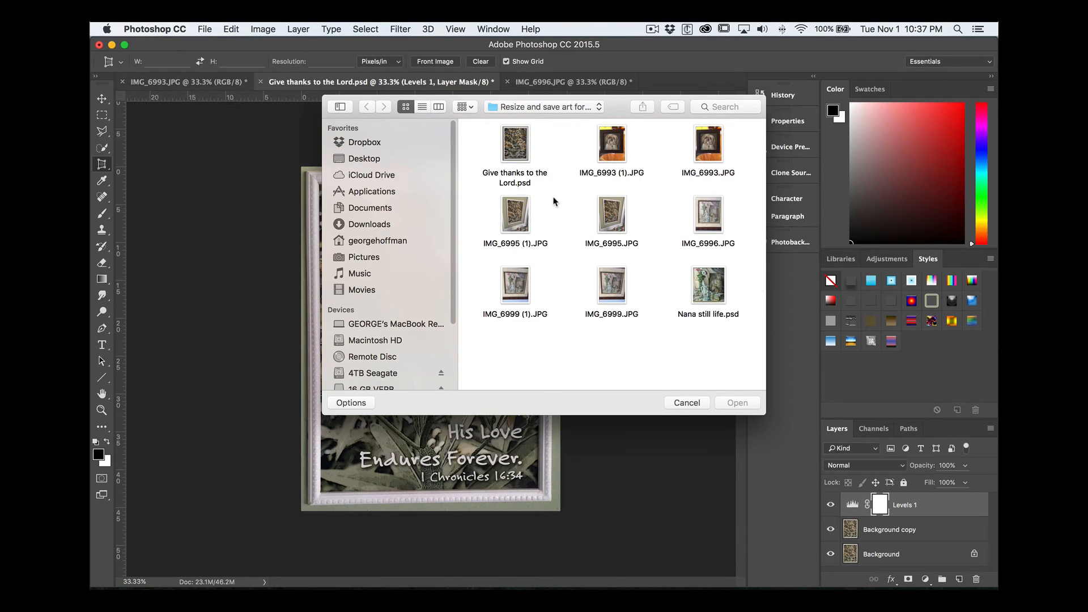
click(615, 148)
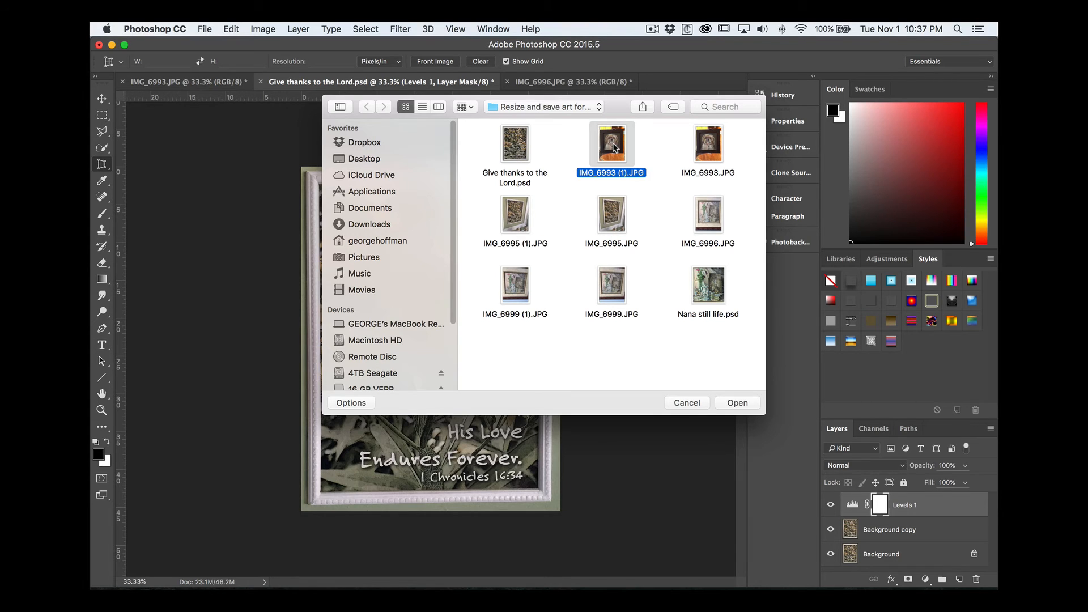
click(738, 404)
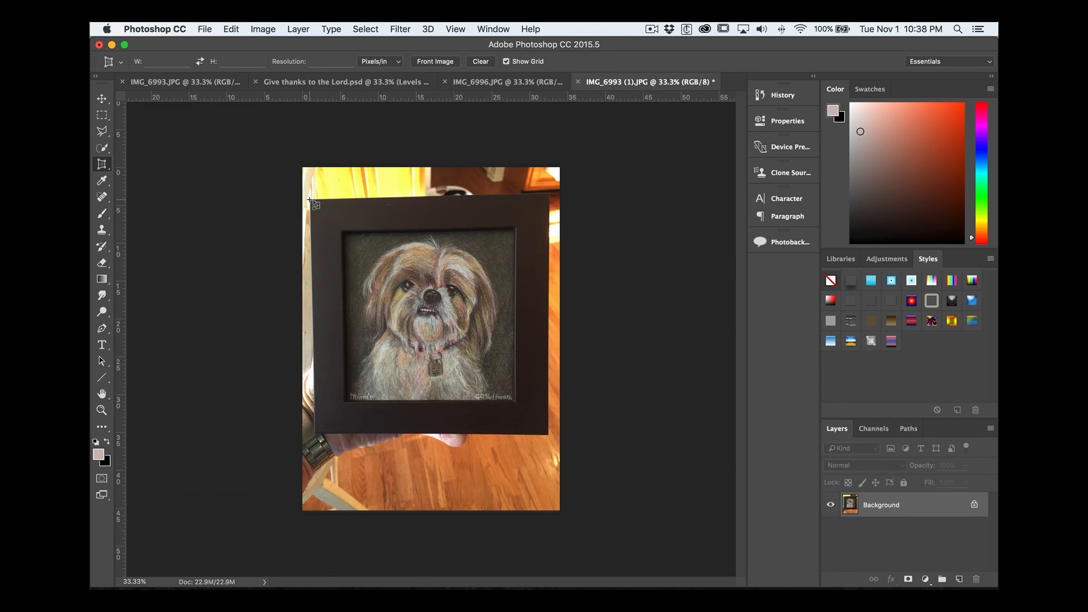
Step: Perspective-crop the photo to the four outer corners of the dog portrait's dark frame
drag(310, 201, 552, 439)
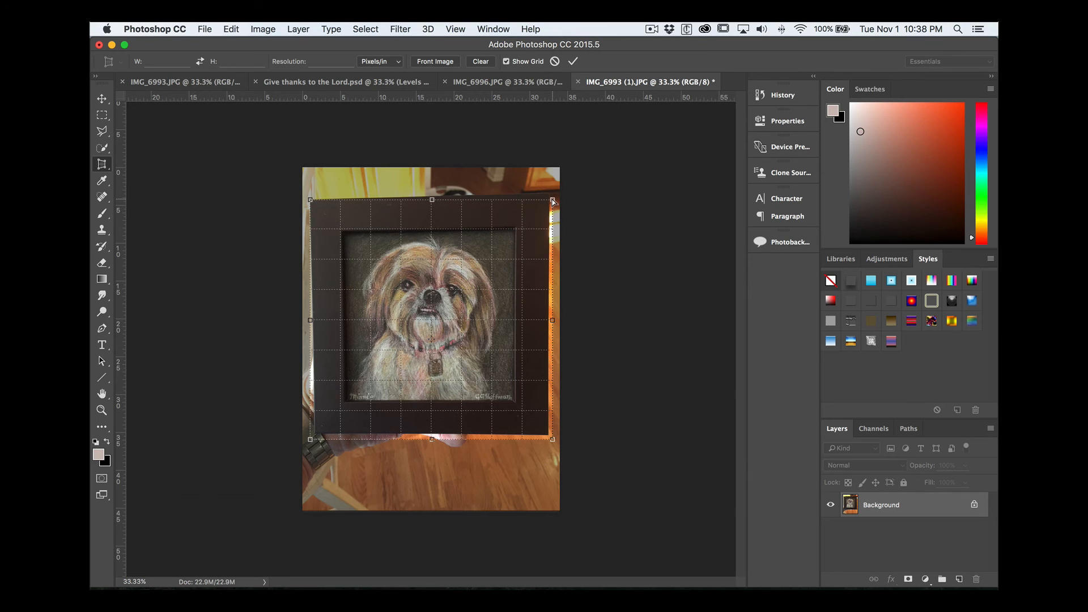
drag(553, 201, 549, 195)
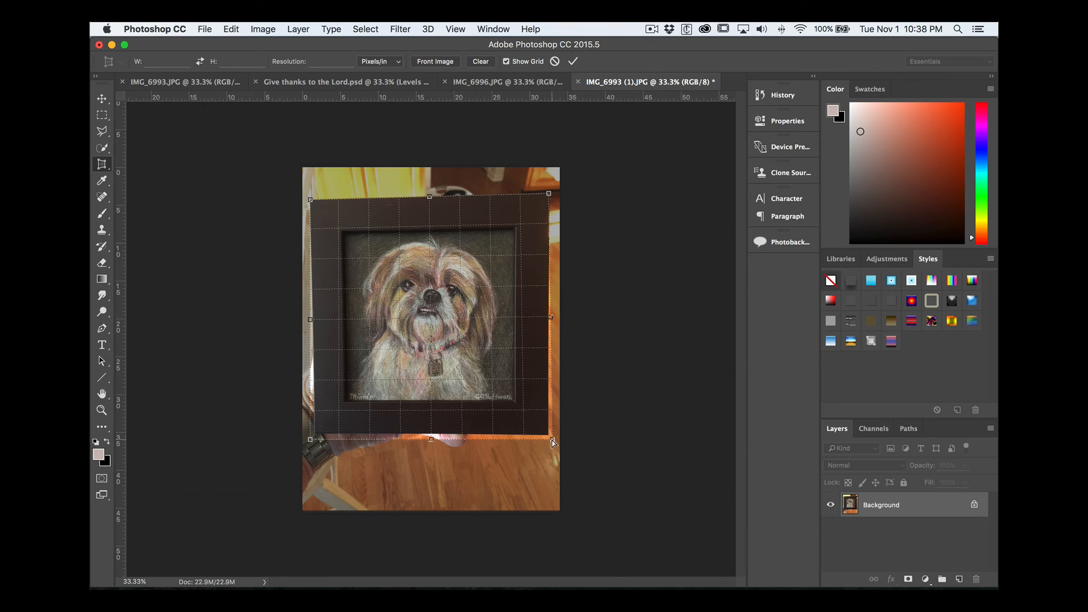
drag(552, 440, 547, 434)
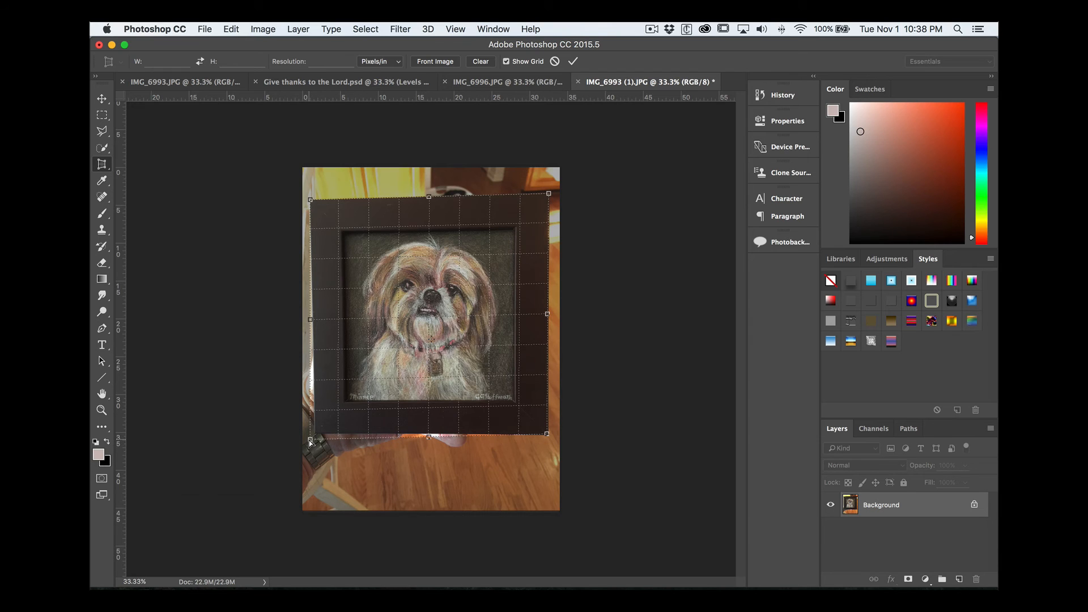
drag(310, 440, 315, 435)
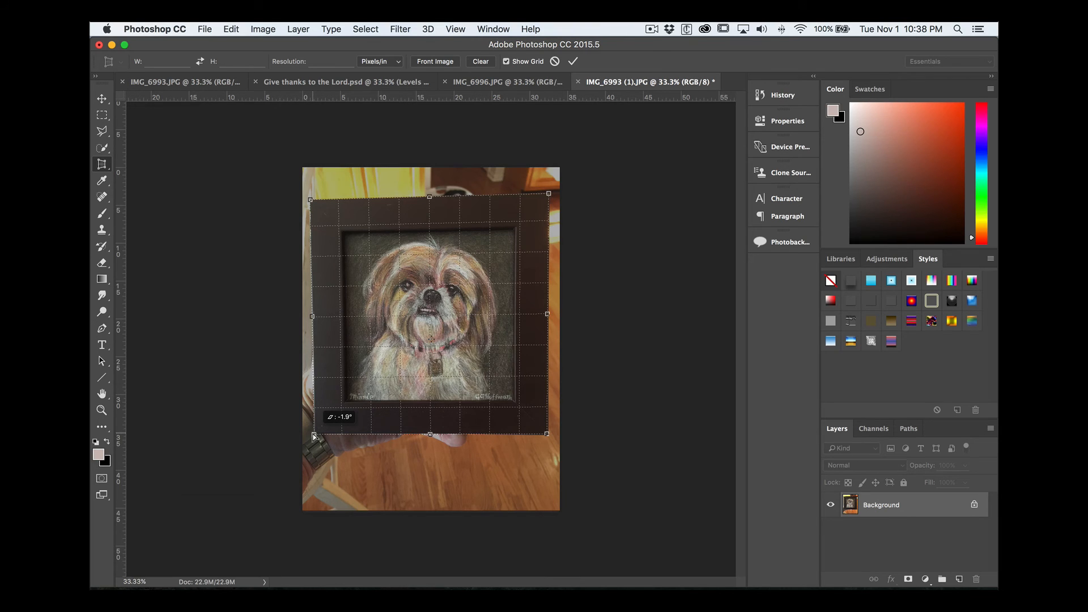
drag(315, 435, 314, 435)
key(Return)
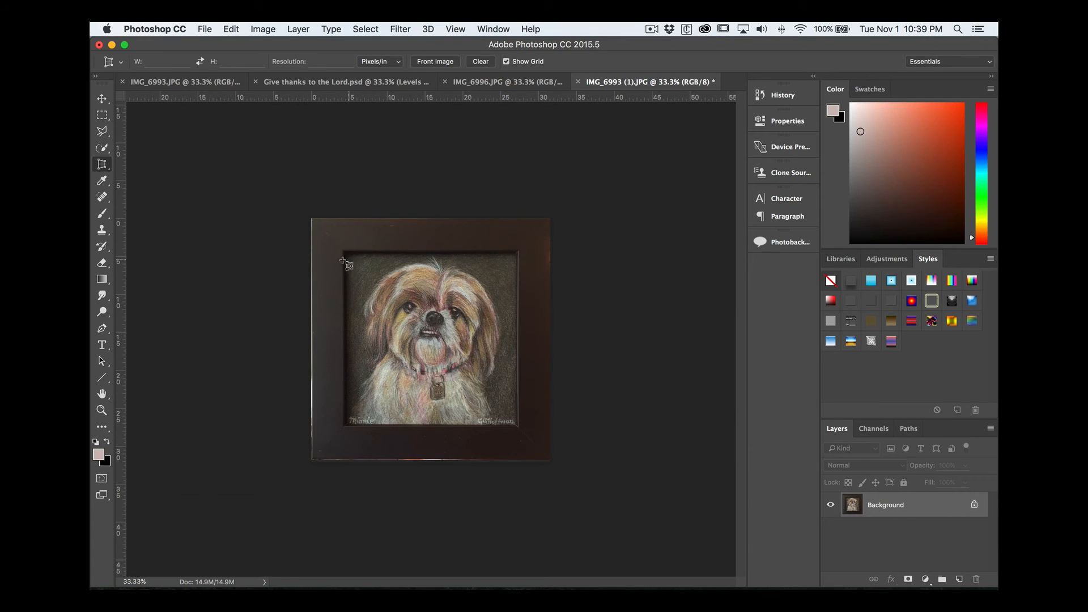
Step: Trim the thin bright sliver off the left side of the framed portrait with the regular Crop tool
click(102, 165)
click(129, 163)
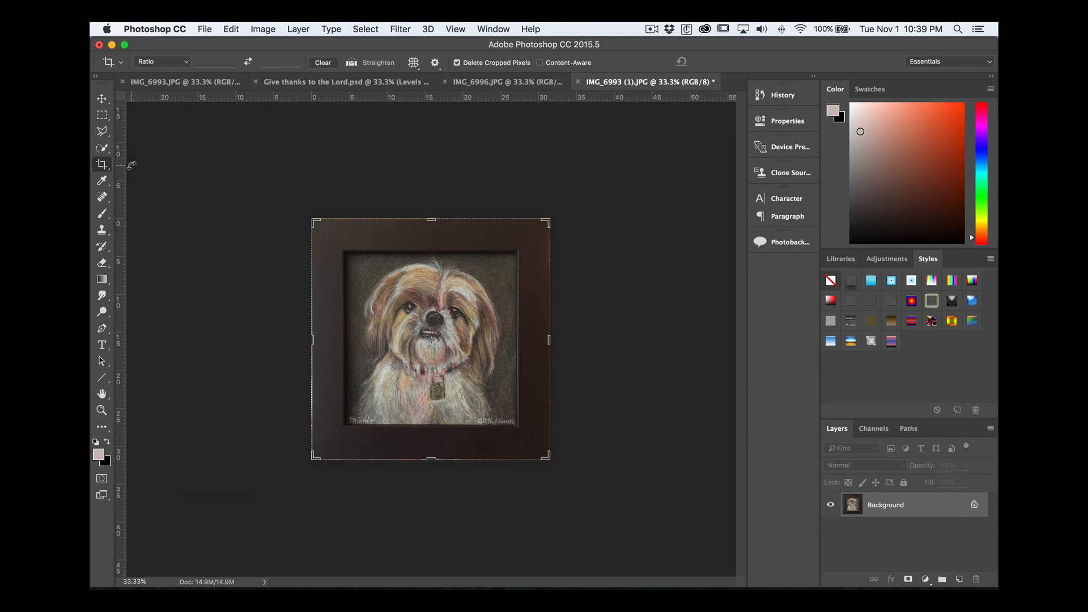
click(313, 221)
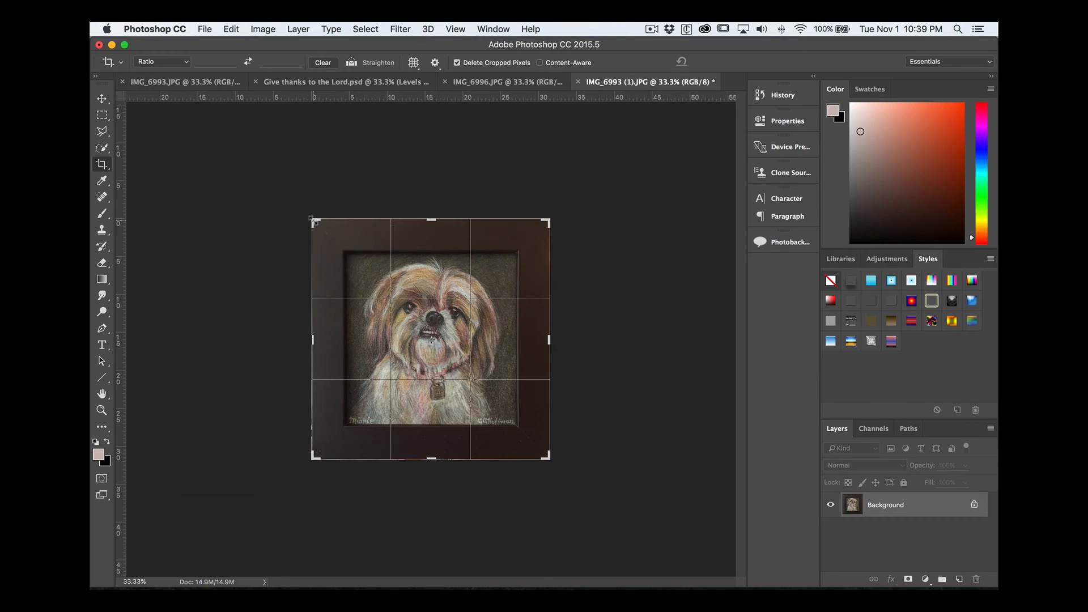
drag(314, 220, 313, 220)
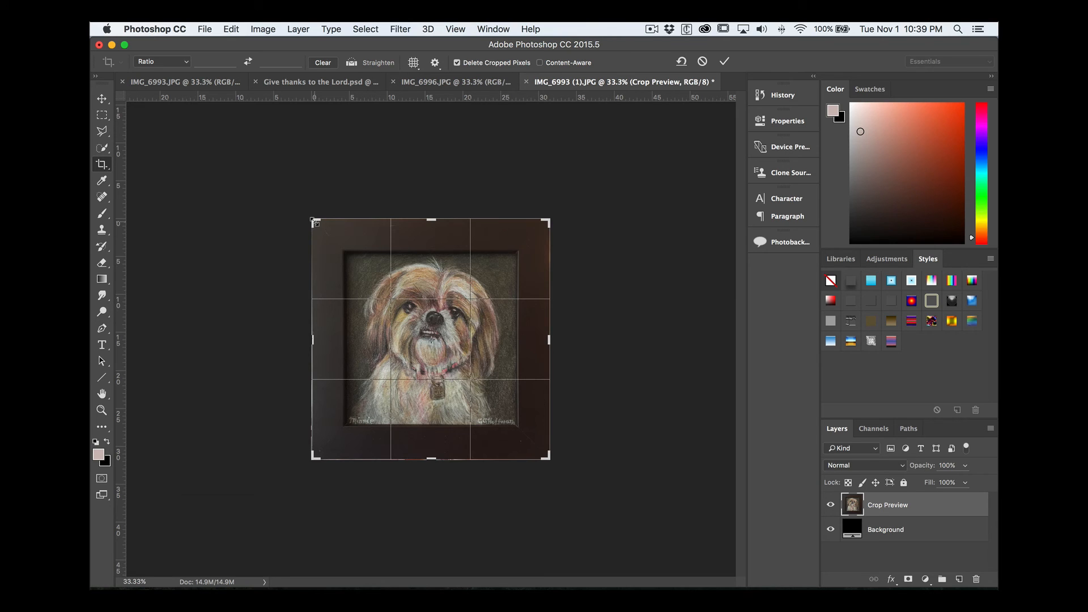
key(super+equal)
key(super+equal)
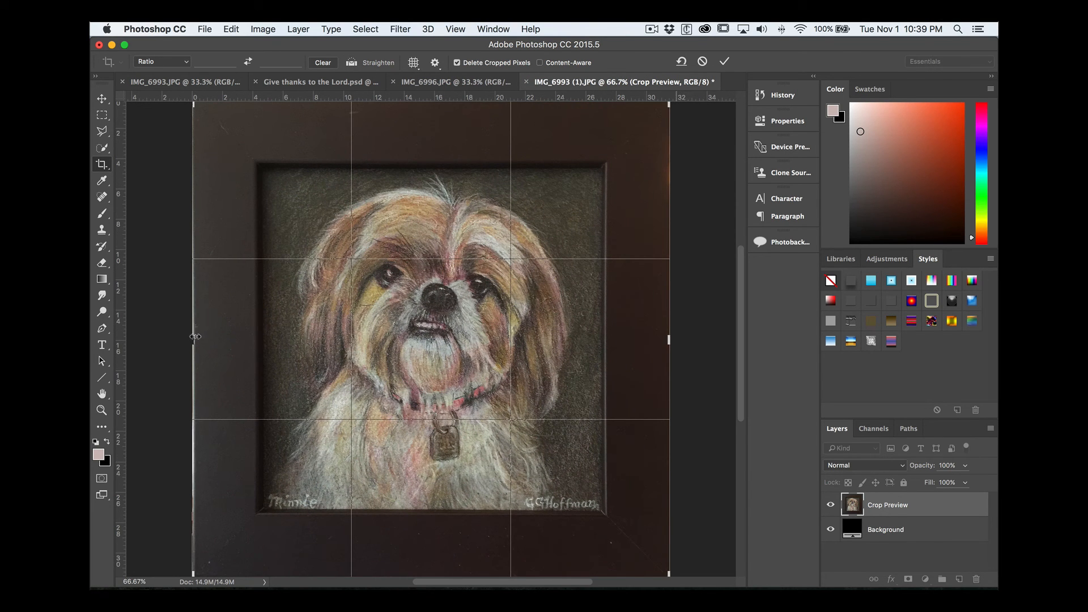
drag(195, 338, 196, 339)
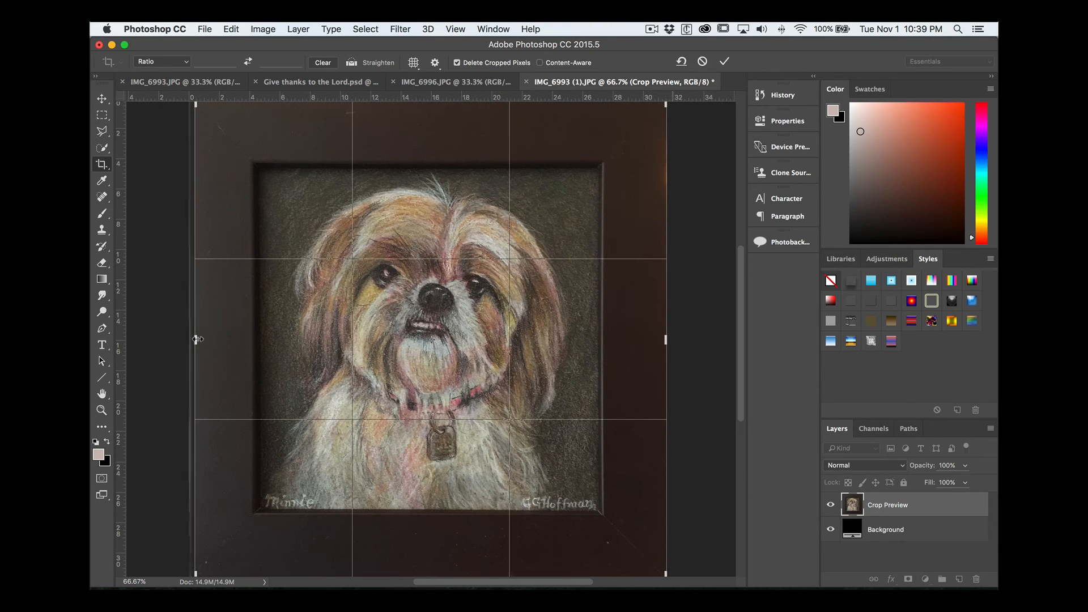
key(Return)
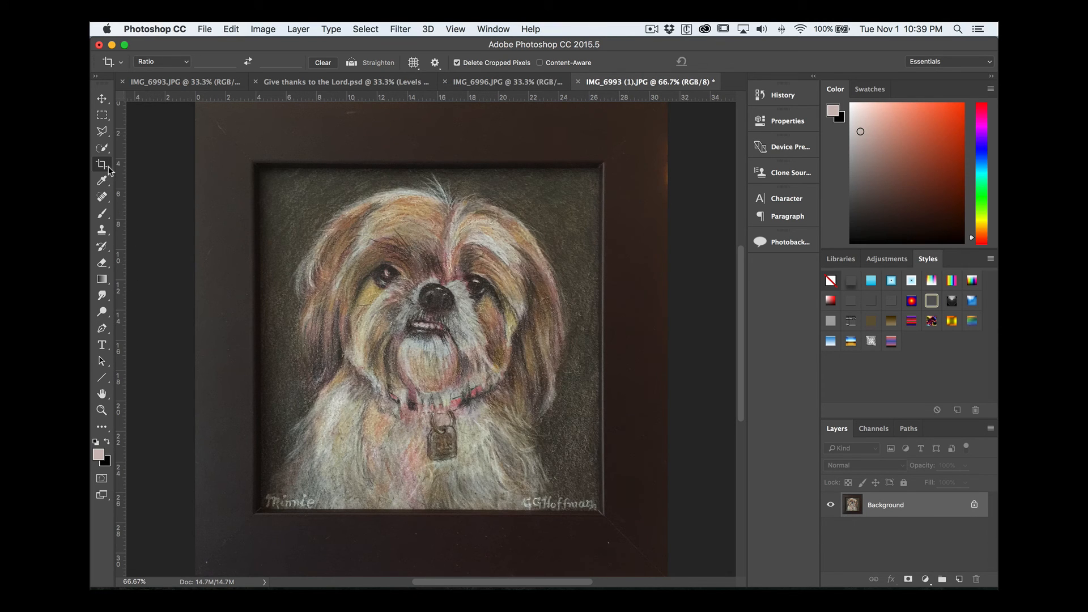
Step: Duplicate the Background layer and add a Levels adjustment layer above the copy
scroll(651, 131, up, 1)
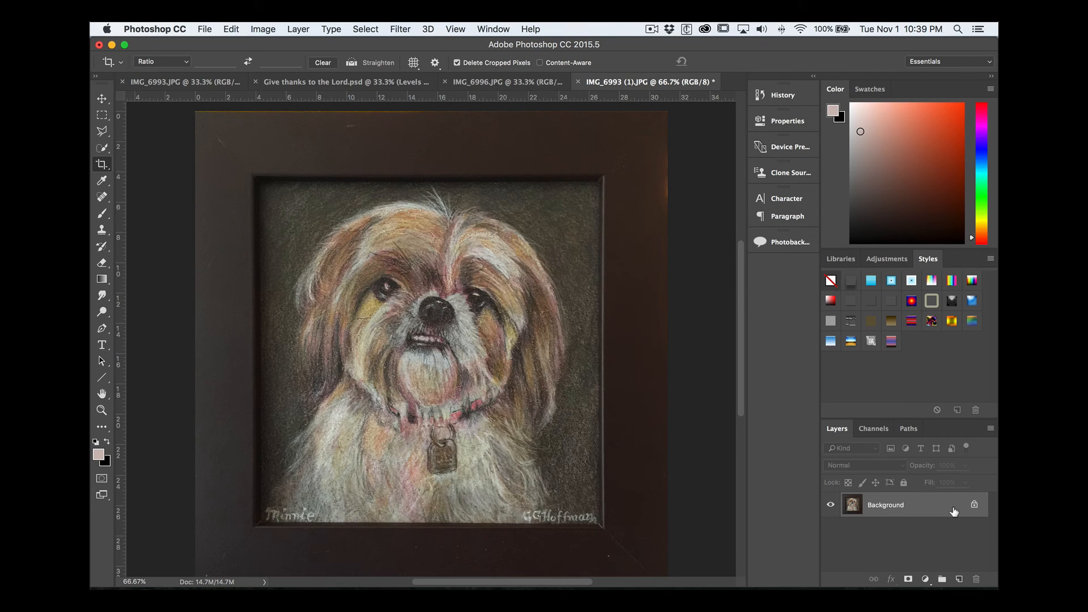
drag(953, 512, 958, 578)
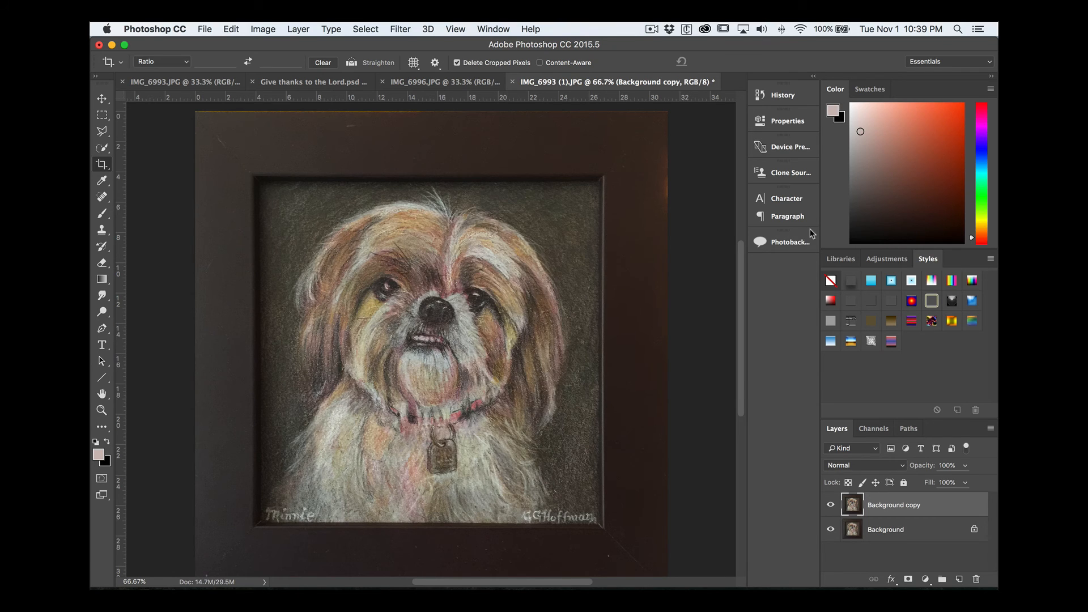
scroll(733, 418, right, 2)
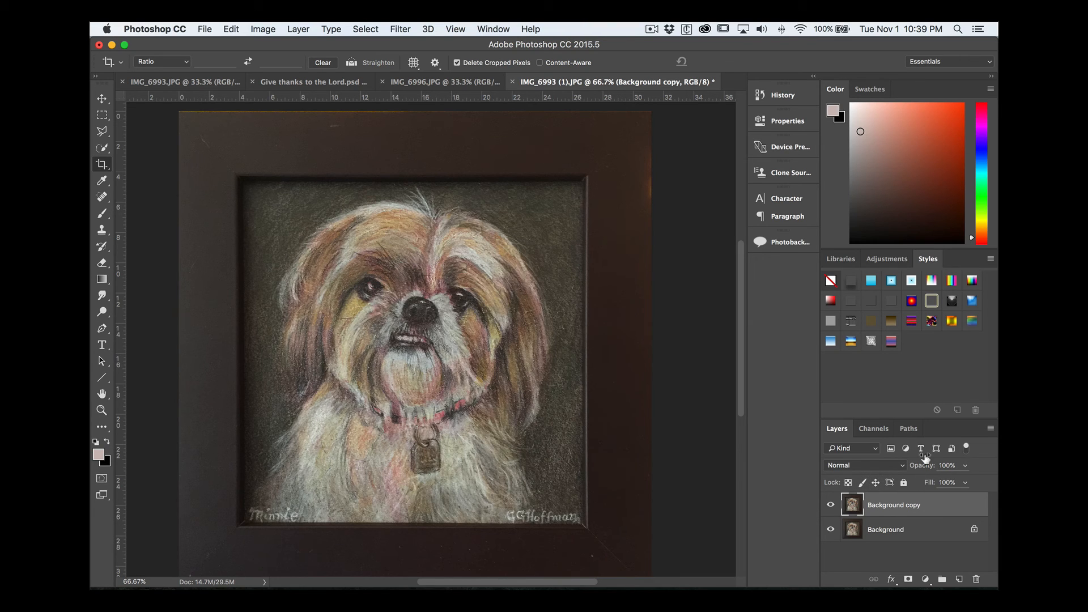
click(926, 580)
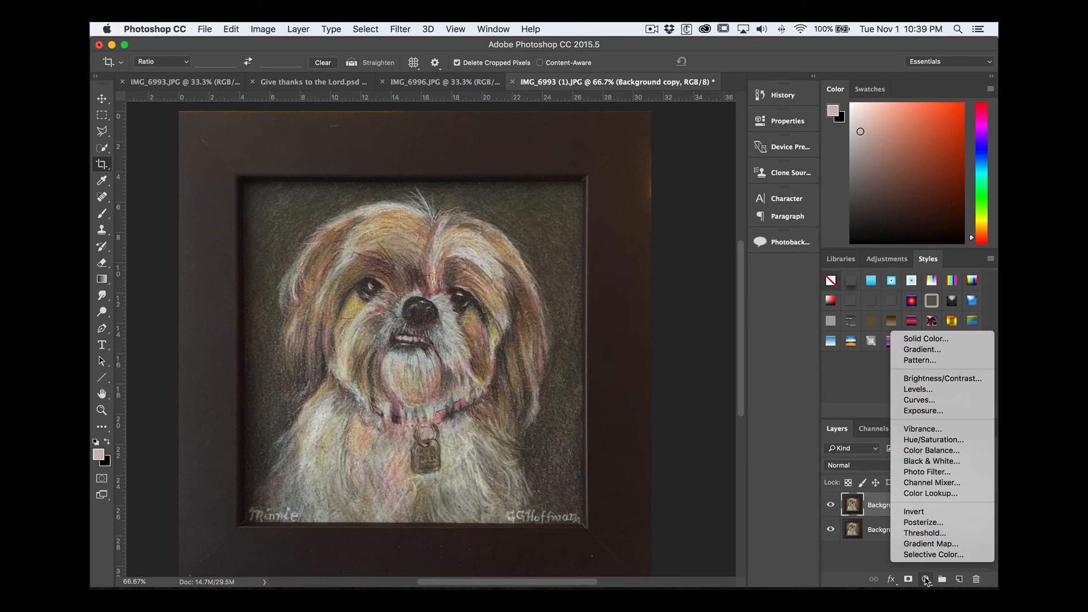
click(920, 390)
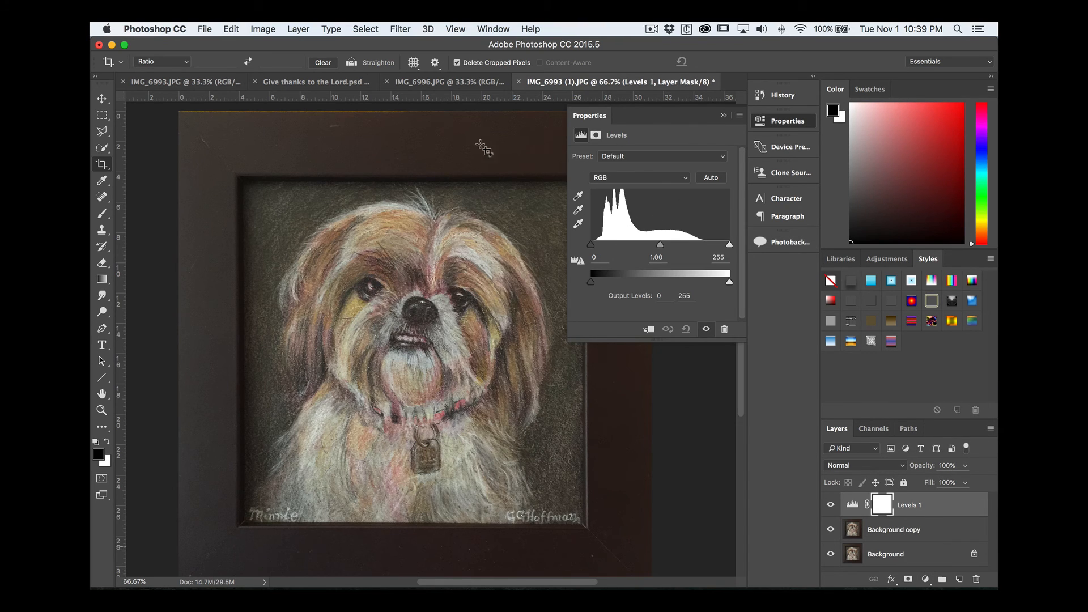
Step: Set the Levels adjustment's Red channel input black point to 20 and white point to 209
click(649, 177)
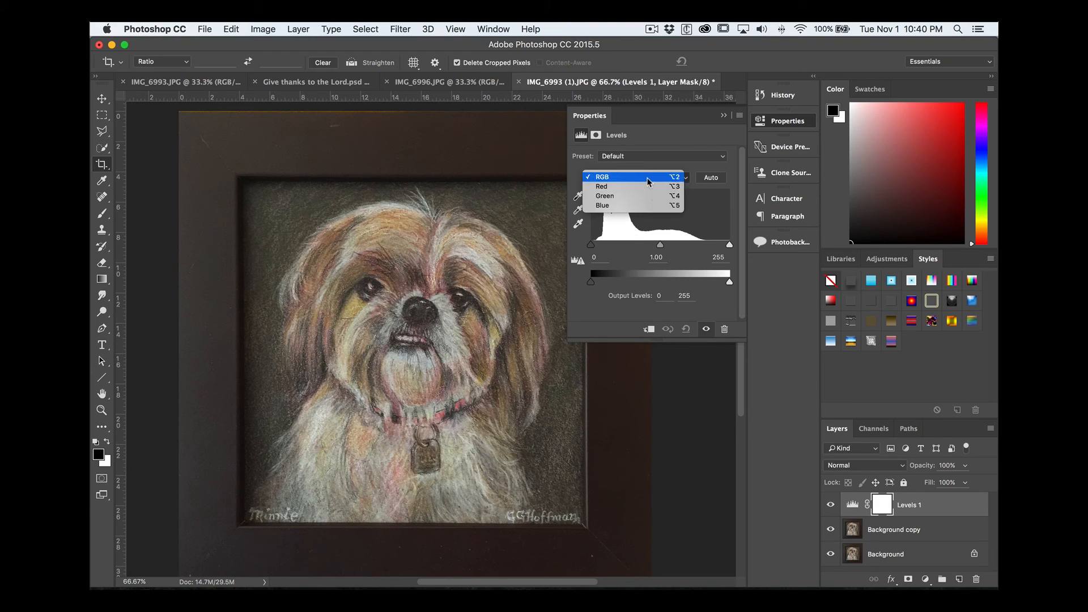
click(644, 188)
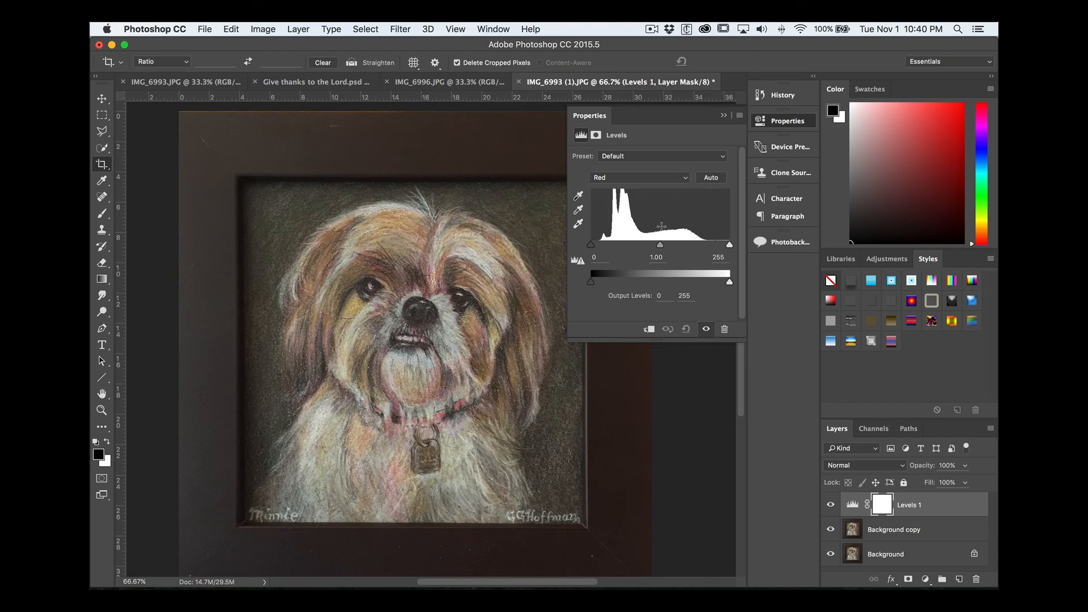
drag(593, 246, 601, 247)
drag(730, 244, 703, 244)
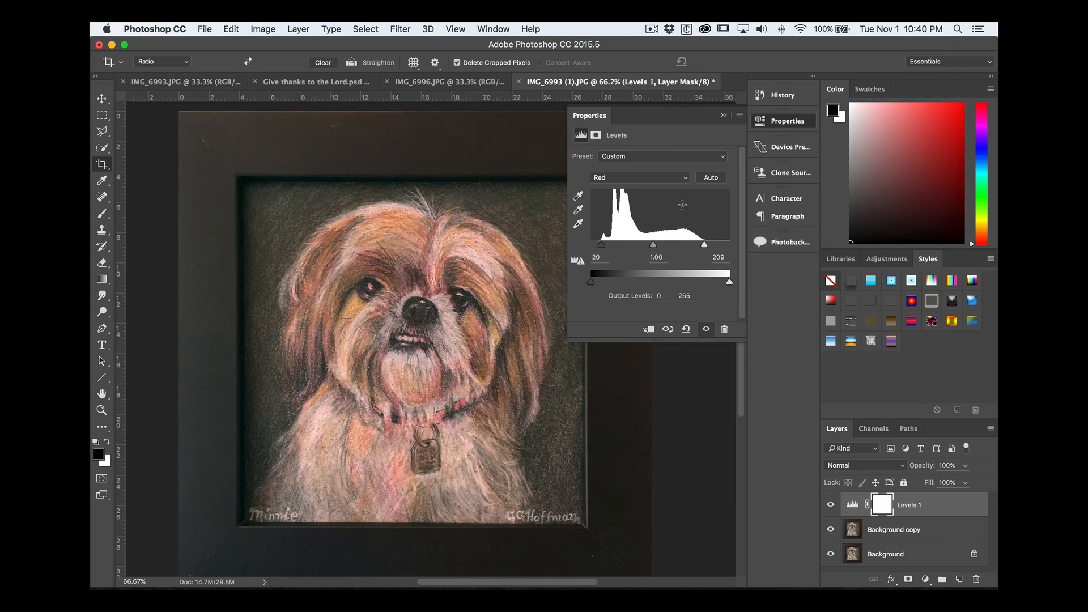
Step: Set the Green channel's input black point to 12 and white point to 205
click(667, 180)
click(665, 185)
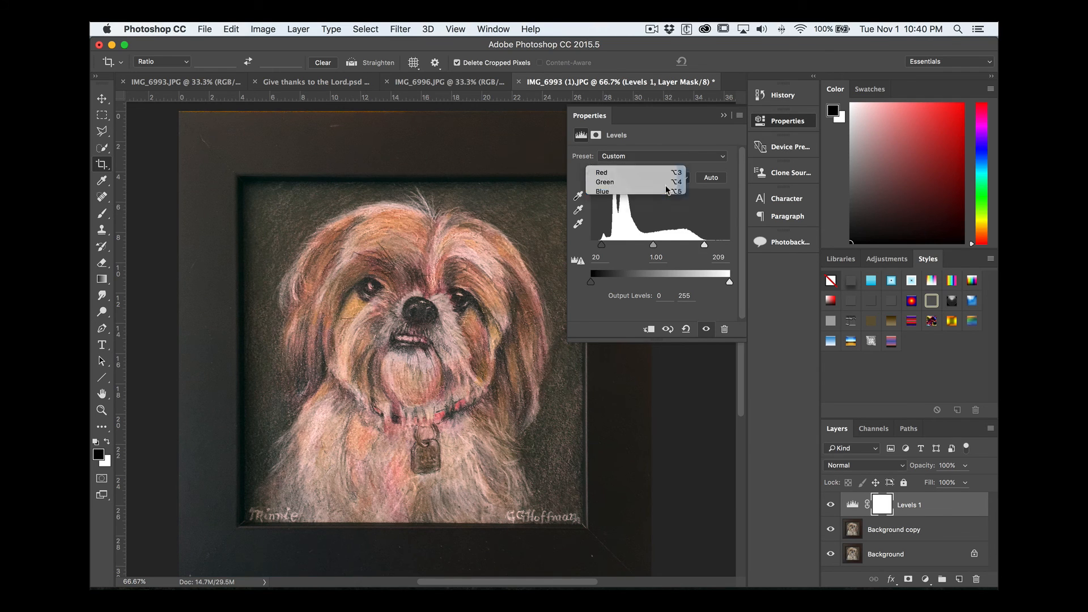
drag(592, 246, 598, 246)
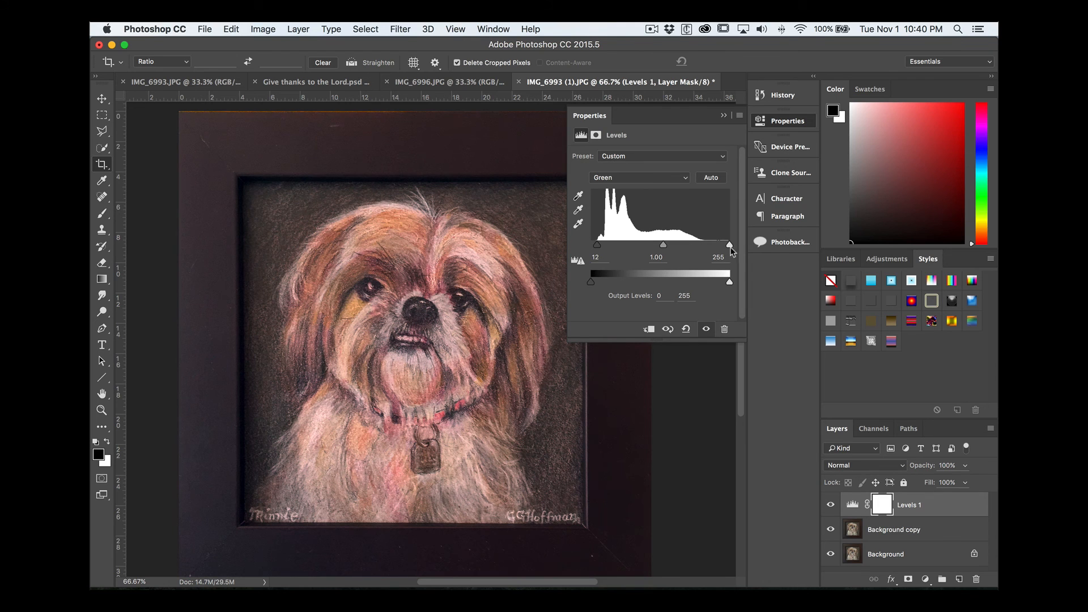
drag(729, 244, 703, 246)
Step: Set the Blue channel's input levels to 10 and 194 and its output levels to 7 and 252
click(674, 178)
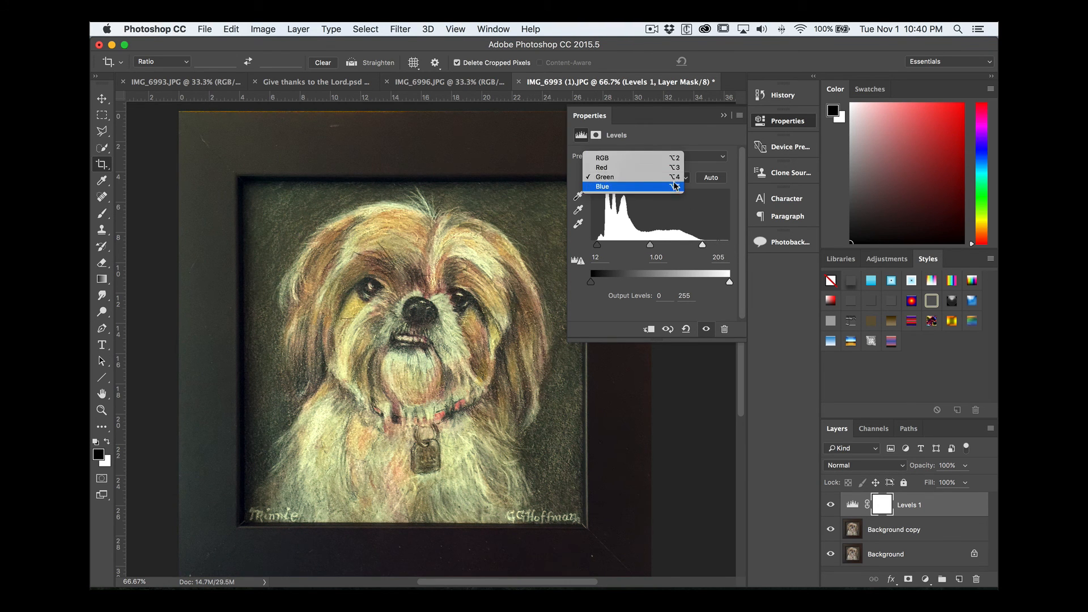
click(674, 186)
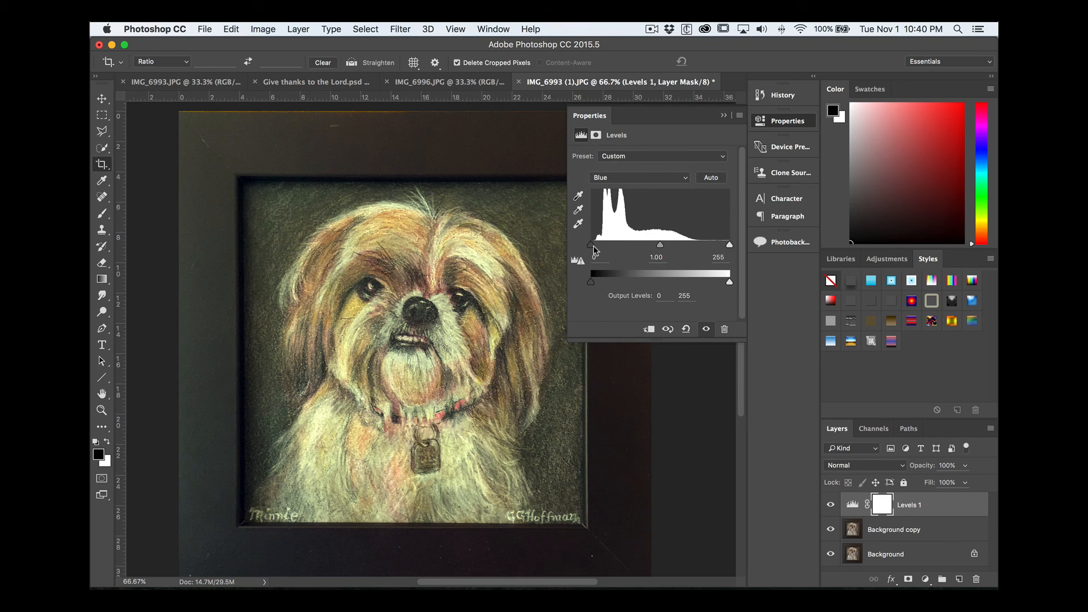
drag(593, 246, 596, 244)
drag(731, 245, 697, 245)
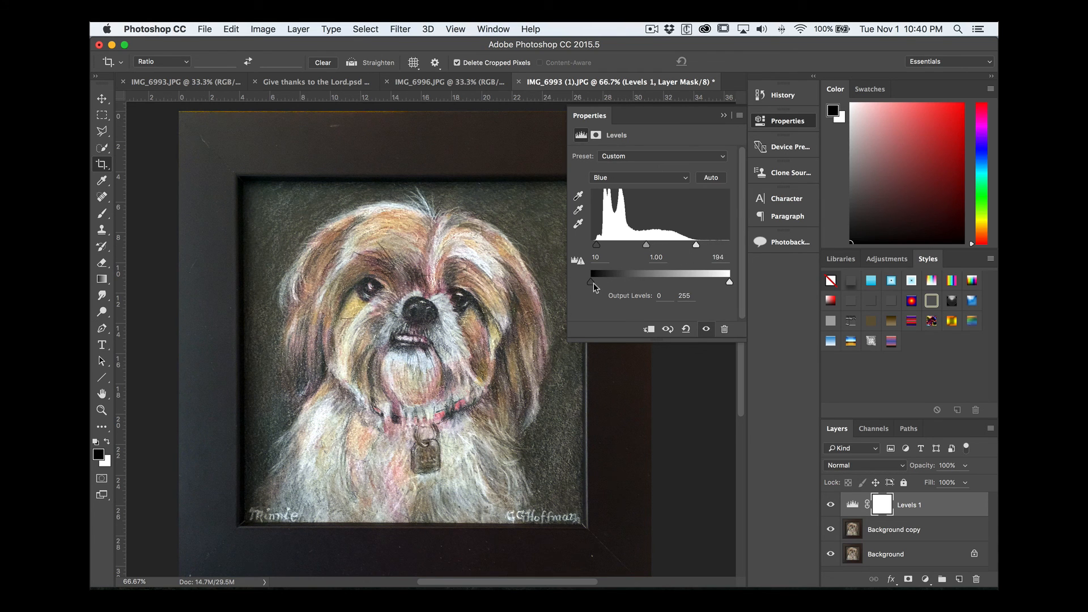
drag(592, 283, 596, 283)
drag(729, 282, 727, 283)
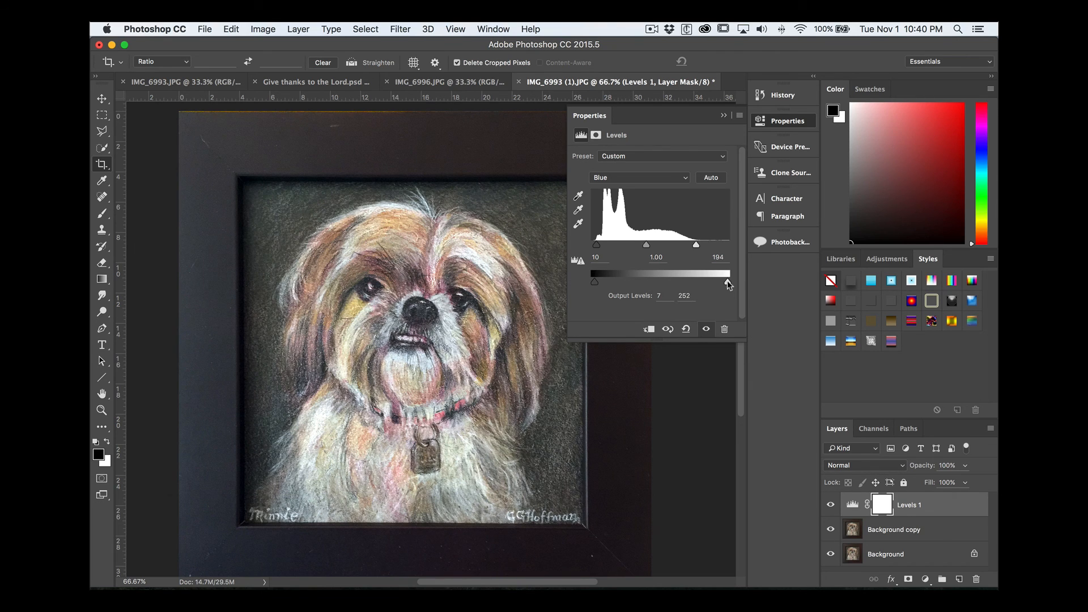
Step: Set the Green channel's output levels to 5 and 252
click(648, 178)
click(623, 167)
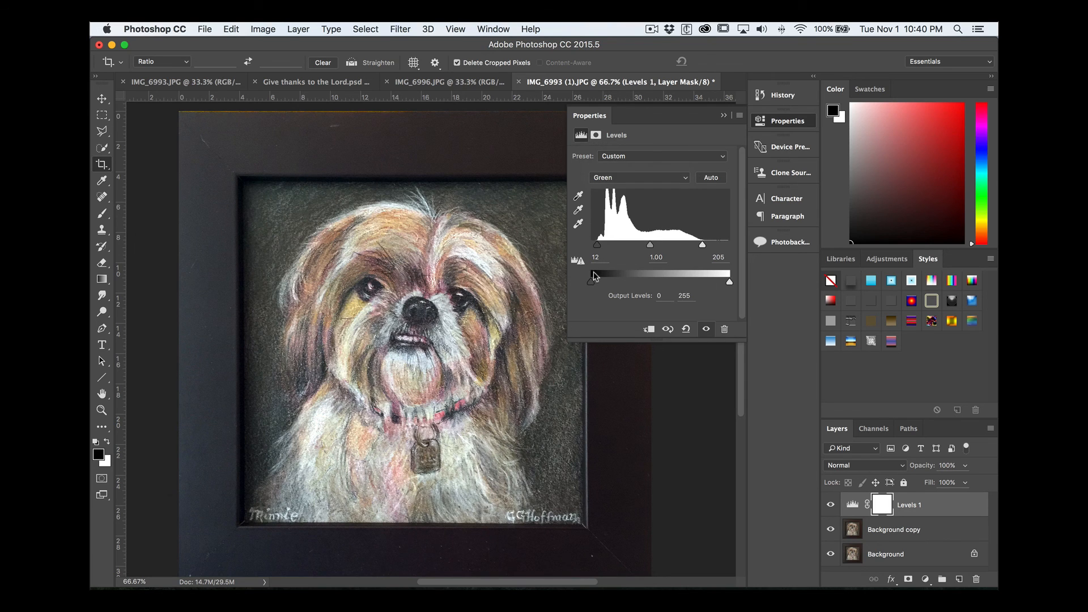
drag(591, 285, 594, 286)
drag(730, 284, 728, 284)
Step: Set the Red channel's output levels to 8 and 249
click(643, 178)
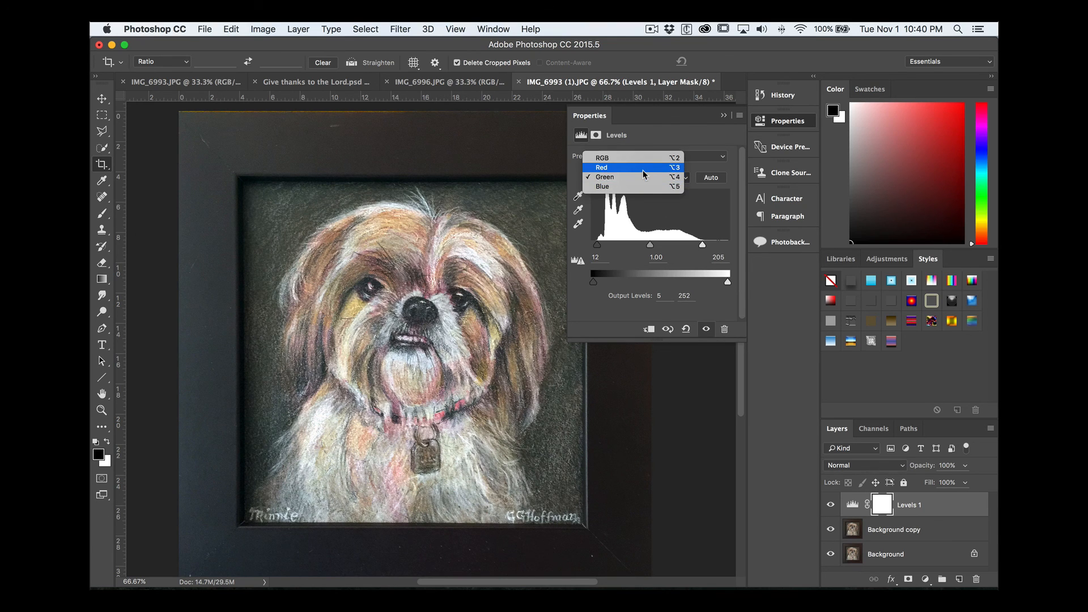
click(644, 168)
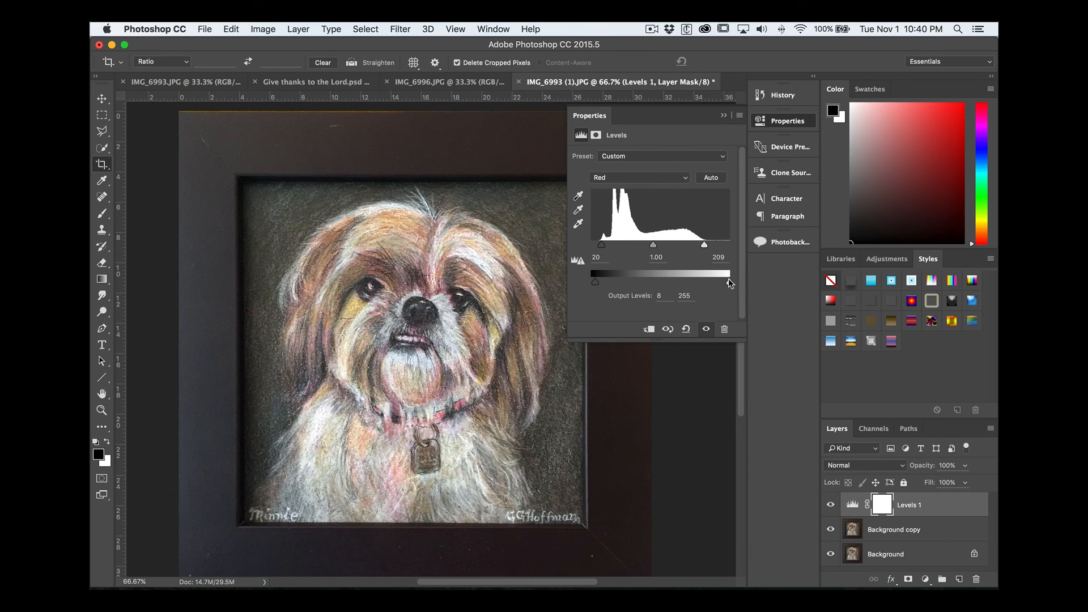
drag(728, 283, 727, 283)
Step: Remove the small scratches on the upper part of the frame with the Spot Healing Brush on the Background copy layer
click(102, 197)
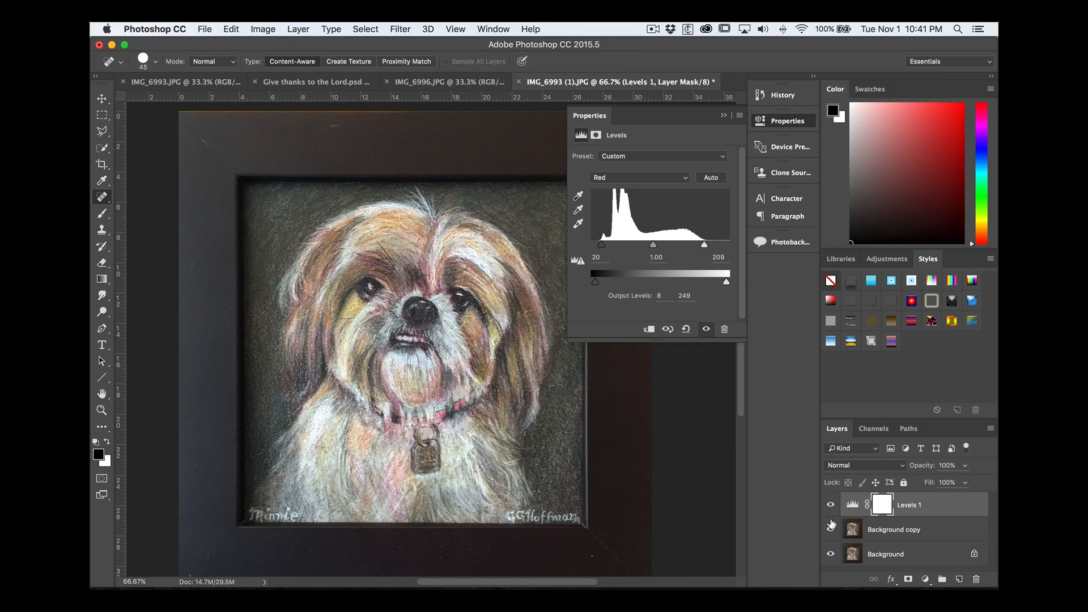
click(877, 531)
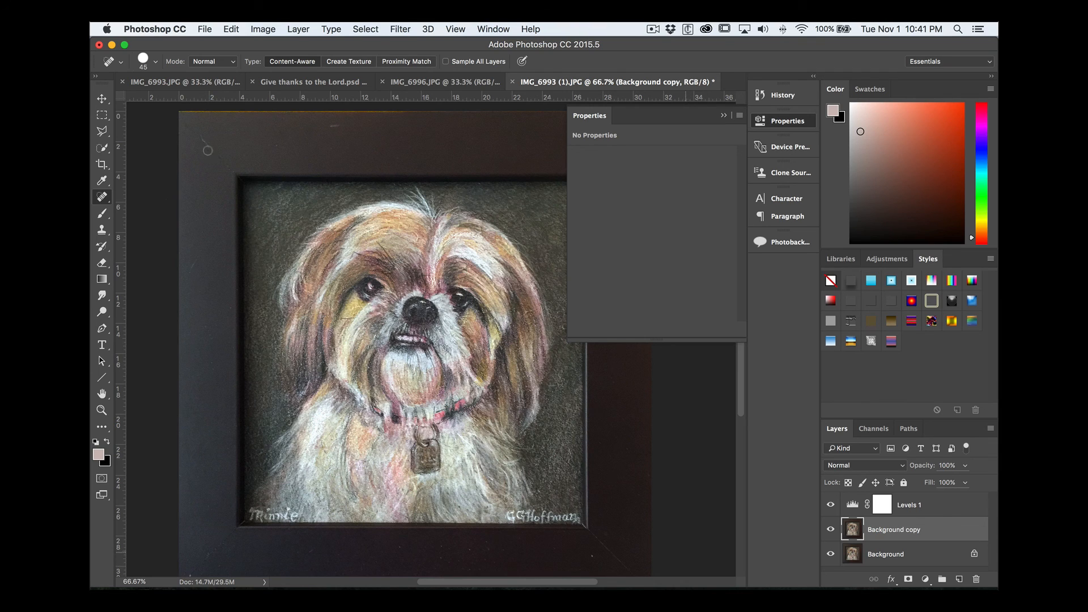
drag(208, 151, 200, 138)
drag(326, 129, 341, 127)
Step: Heal the bright sliver along the frame's bottom edge and the speck near its lower-left corner
key(super+minus)
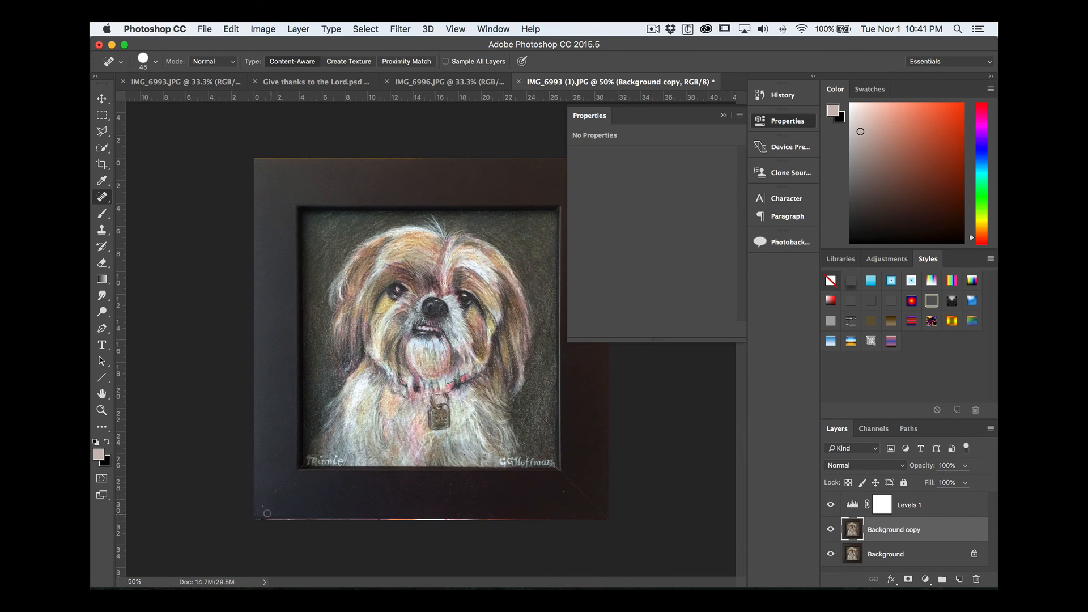
drag(258, 522, 521, 518)
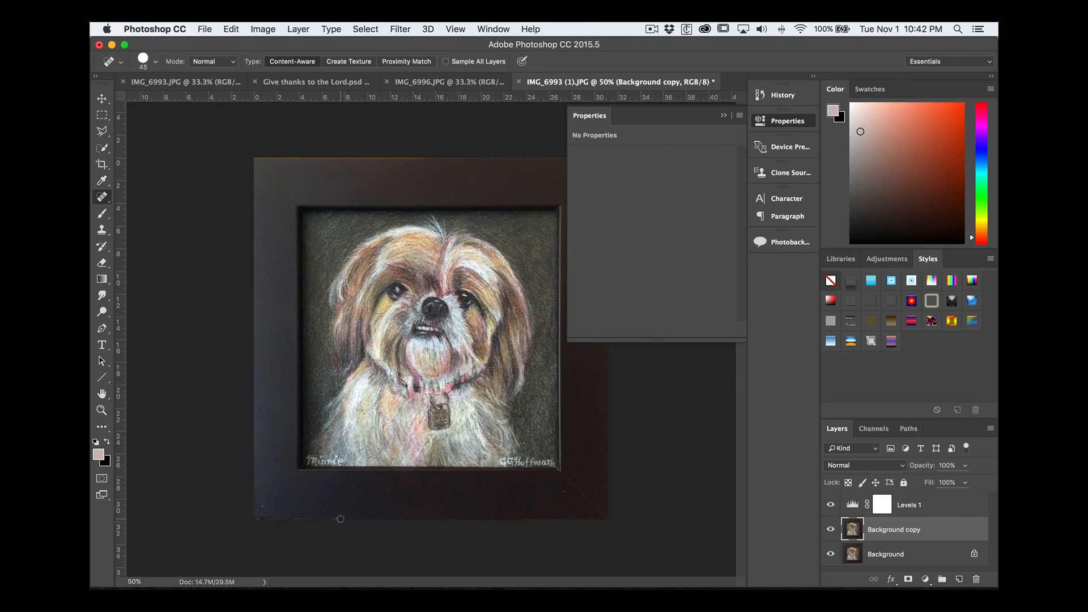
click(263, 508)
Step: Collapse the adjustment settings and heal the bright slivers along the frame's right and top edges
click(724, 116)
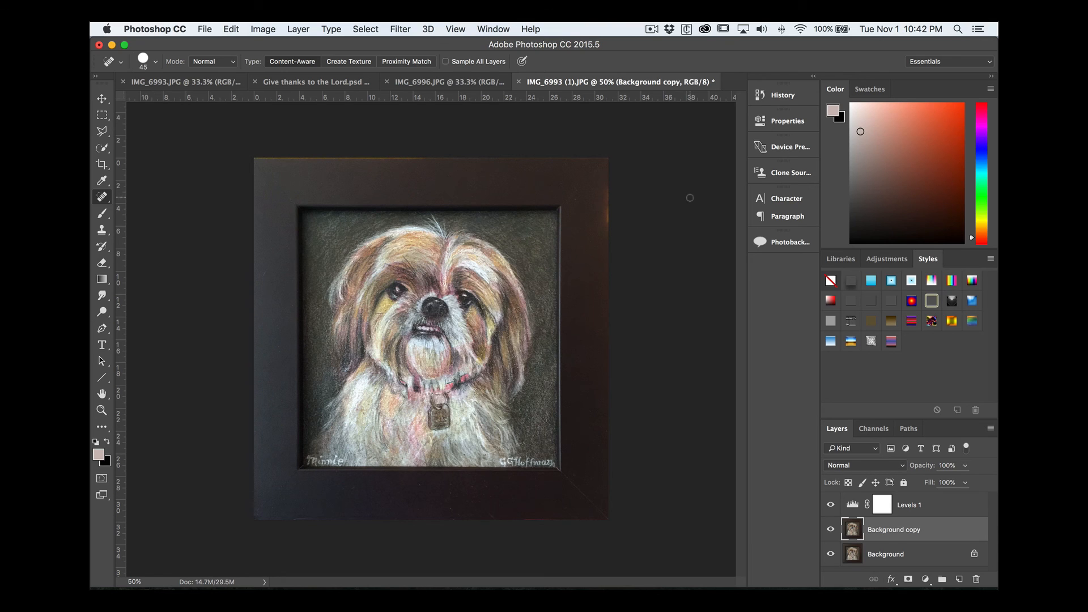
mouse_move(605, 186)
mouse_down()
mouse_move(608, 221)
mouse_move(606, 189)
mouse_move(605, 227)
mouse_move(604, 204)
mouse_up()
mouse_move(421, 161)
mouse_down()
mouse_move(257, 157)
mouse_move(426, 156)
mouse_move(347, 166)
mouse_up()
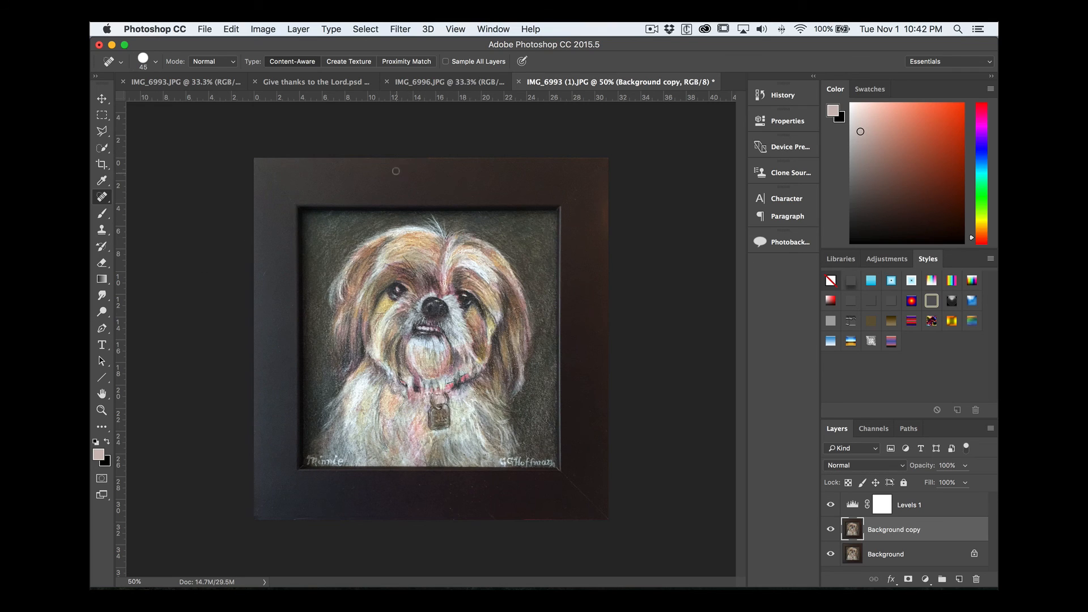